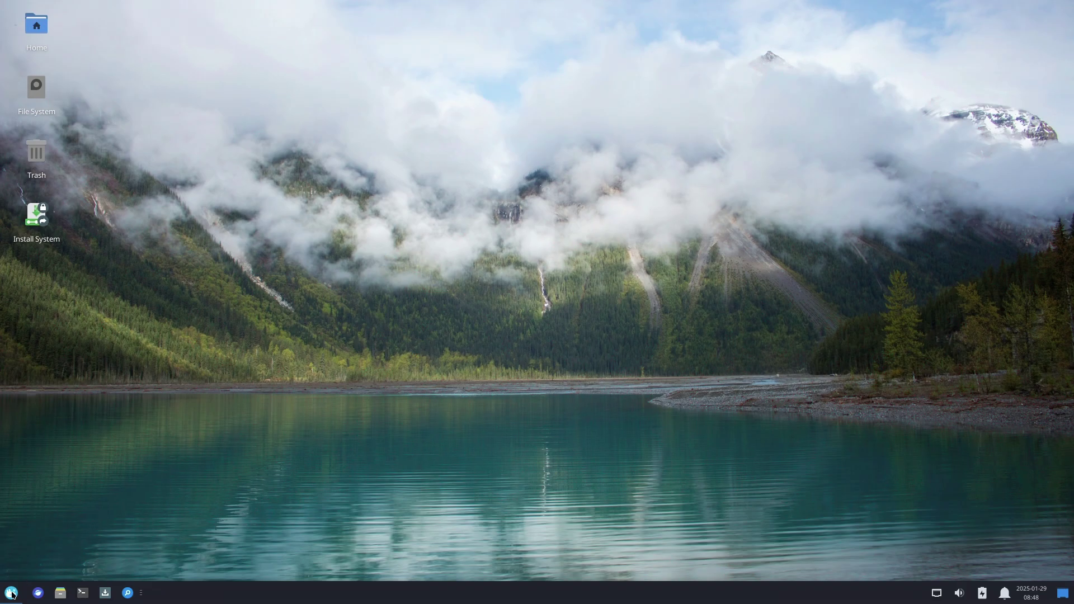
# Open the Whisker Menu on its System category, listing GParted, Software Center and Xfce Terminal.
pyautogui.click(11, 594)
pyautogui.click(211, 510)
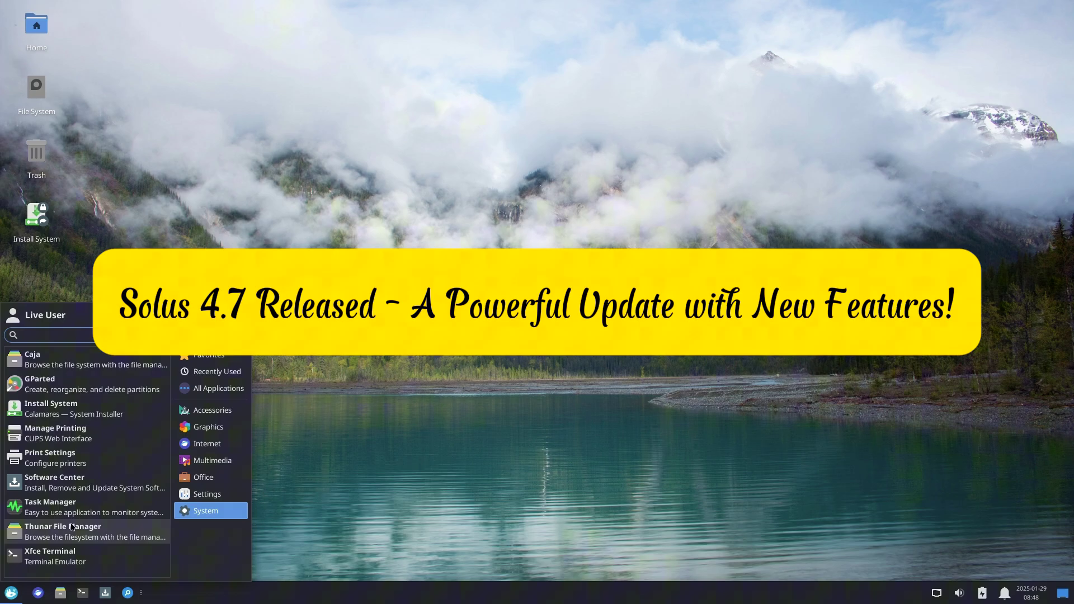
# Launch Task Manager from the System category and maximize it.
pyautogui.click(51, 506)
pyautogui.click(623, 119)
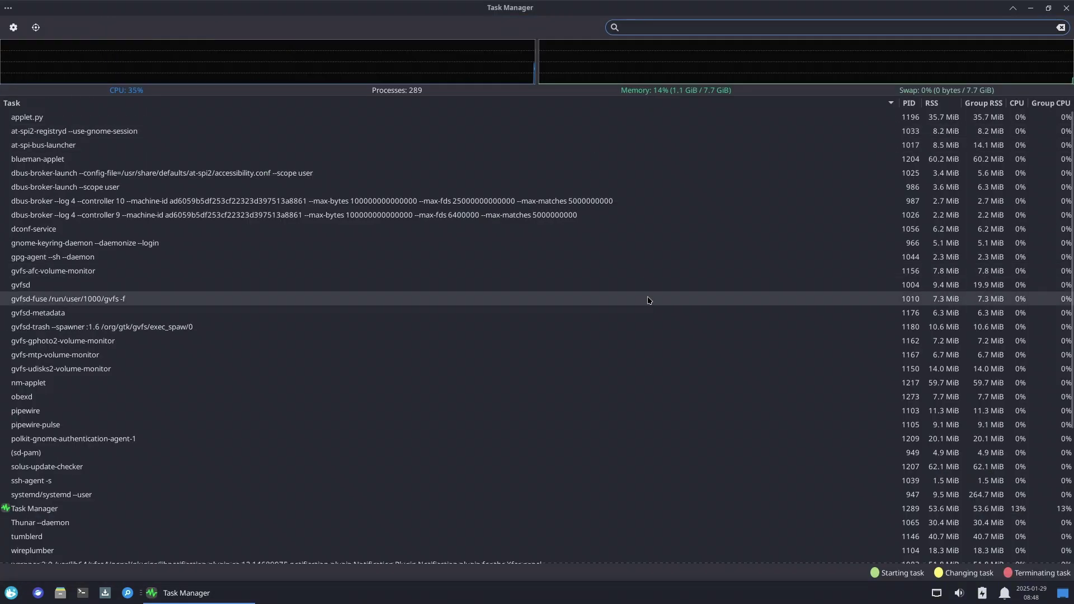
pyautogui.scroll(-5, 648, 301)
pyautogui.scroll(-5, 647, 301)
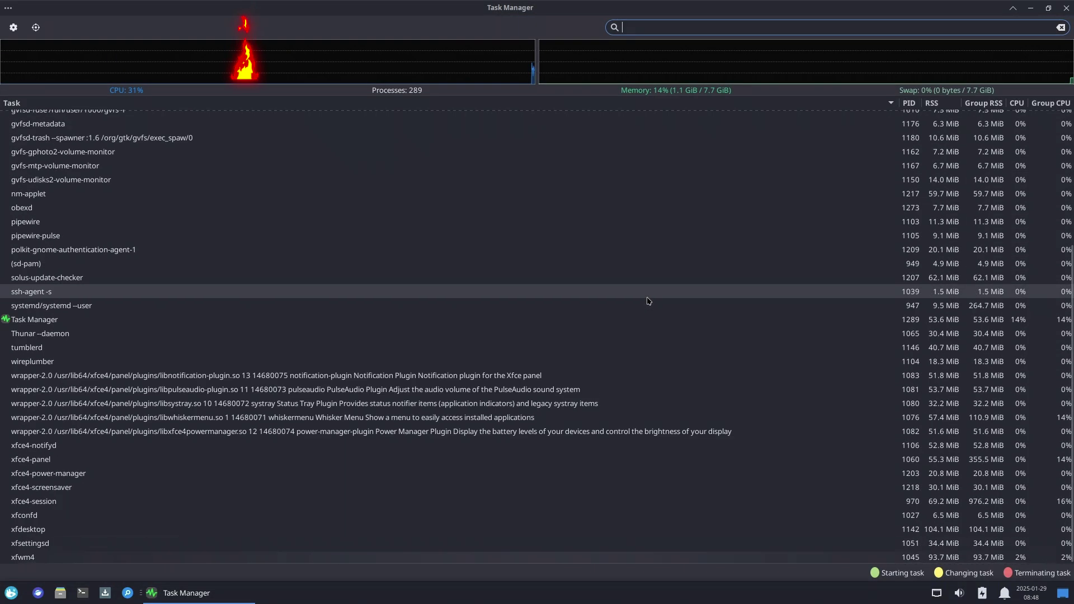
# Check Task Manager's version under Settings > About, then shrink it to a window at upper right.
pyautogui.click(13, 28)
pyautogui.click(538, 420)
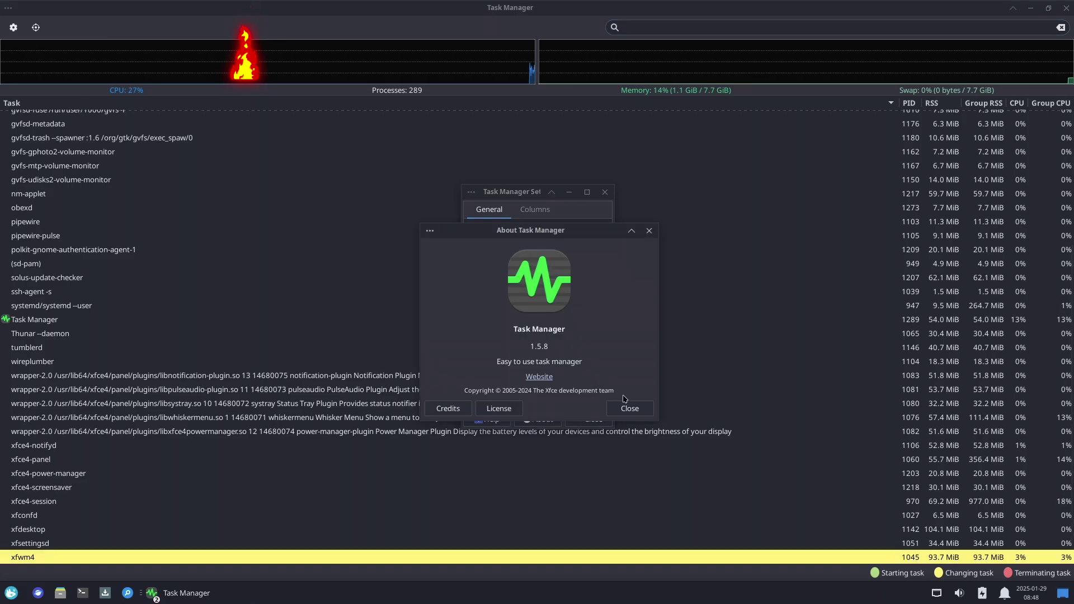
pyautogui.click(629, 408)
pyautogui.click(600, 418)
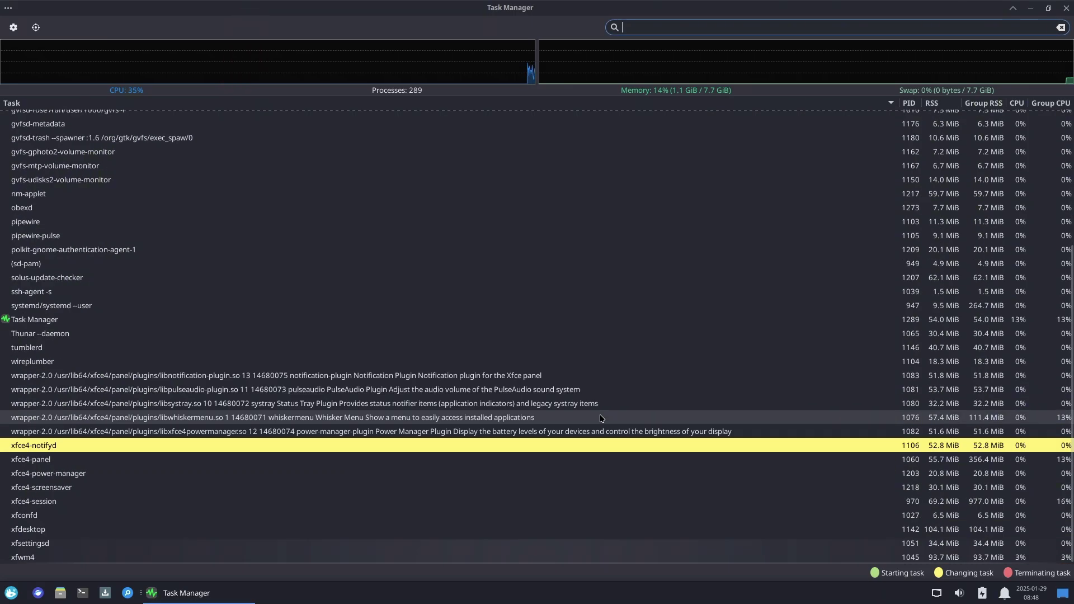
pyautogui.moveTo(198, 8); pyautogui.dragTo(971, 5)
pyautogui.press('super')
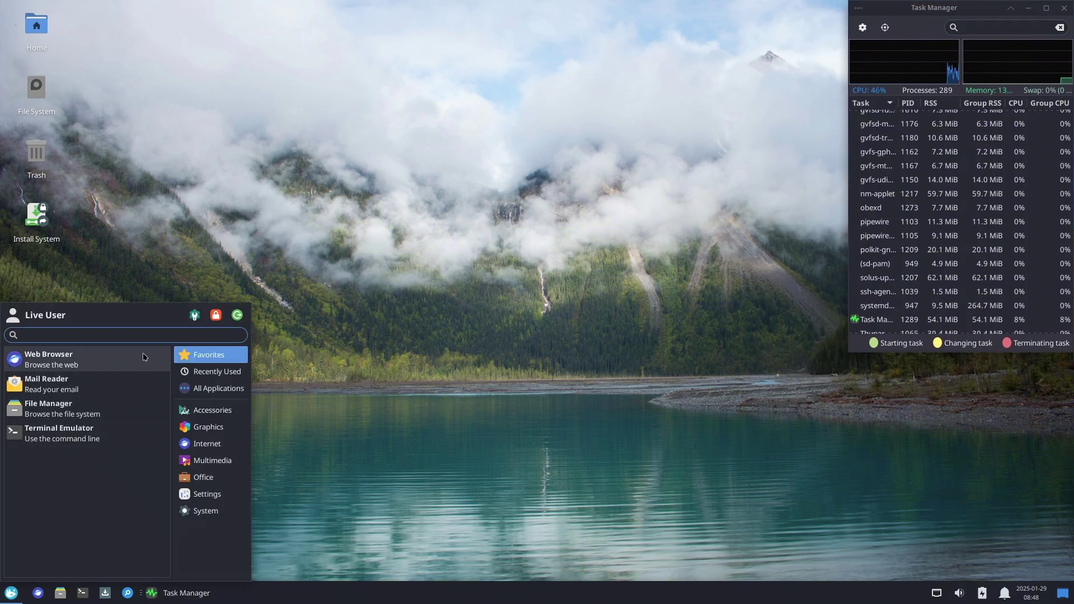
pyautogui.write('about')
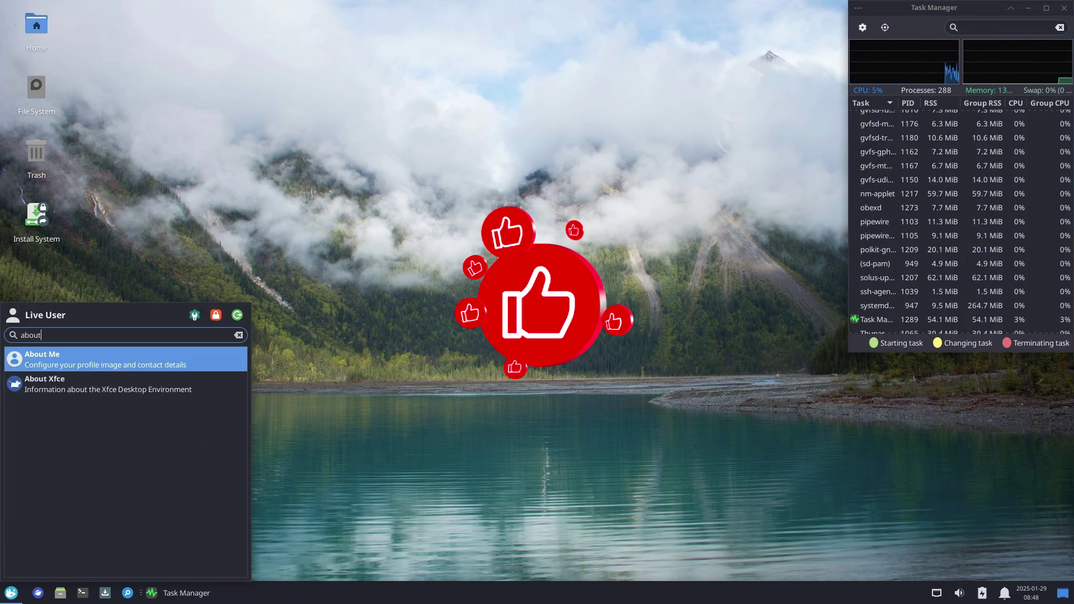
pyautogui.click(124, 390)
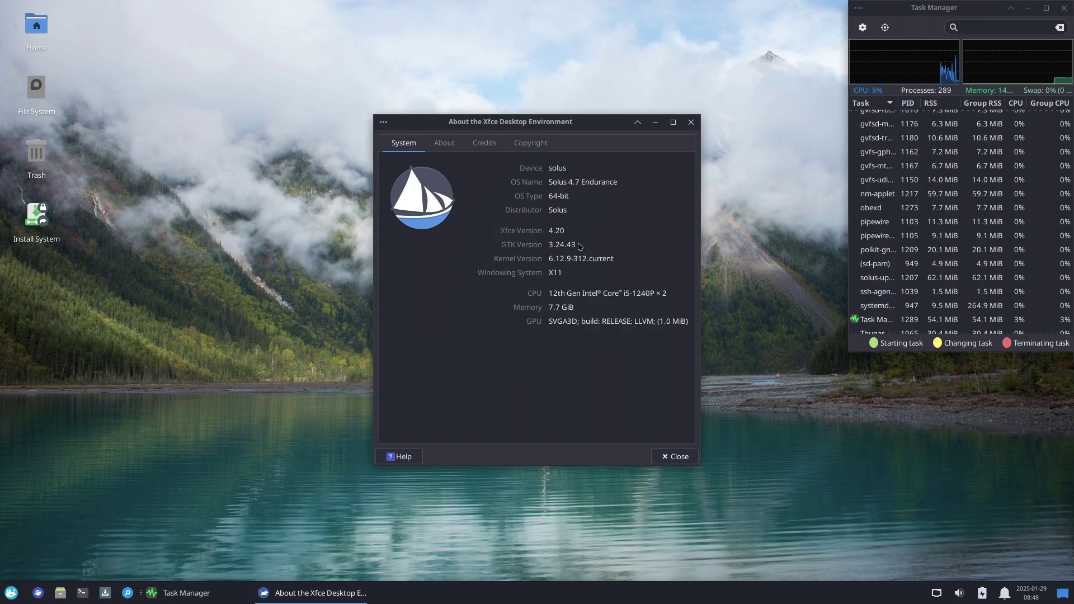
pyautogui.scroll(-2, 447, 147)
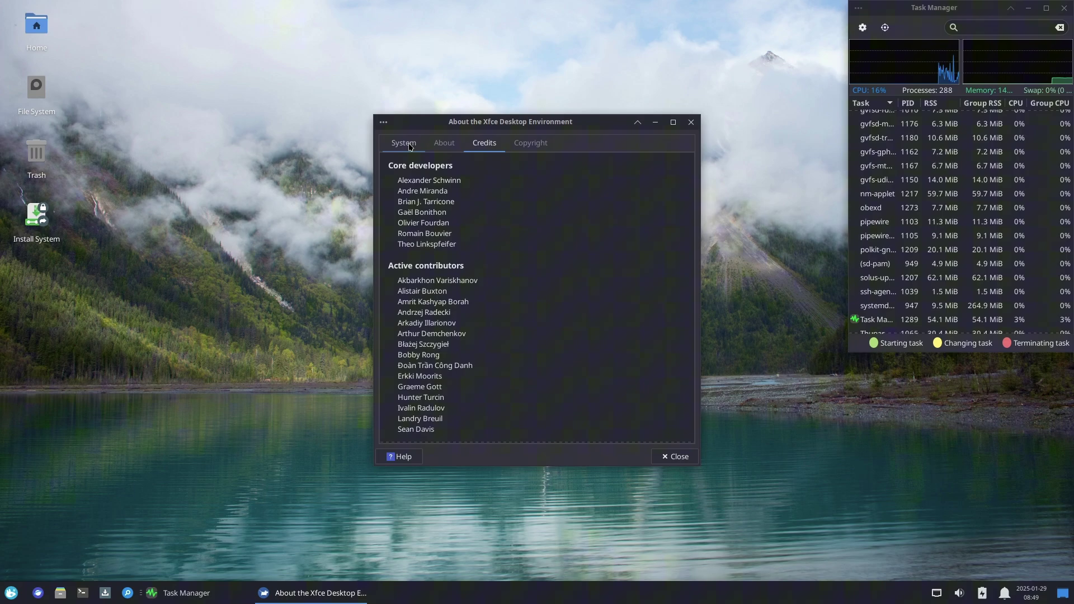
pyautogui.scroll(2, 526, 145)
pyautogui.click(667, 459)
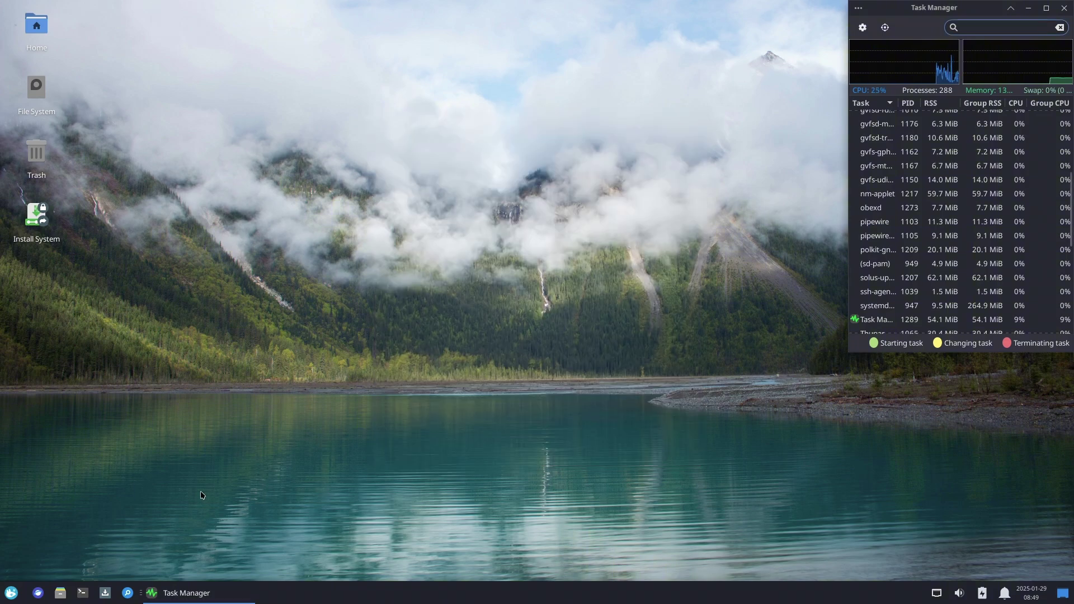
# Open a maximized Xfce Terminal and check its version in Help > About.
pyautogui.click(81, 594)
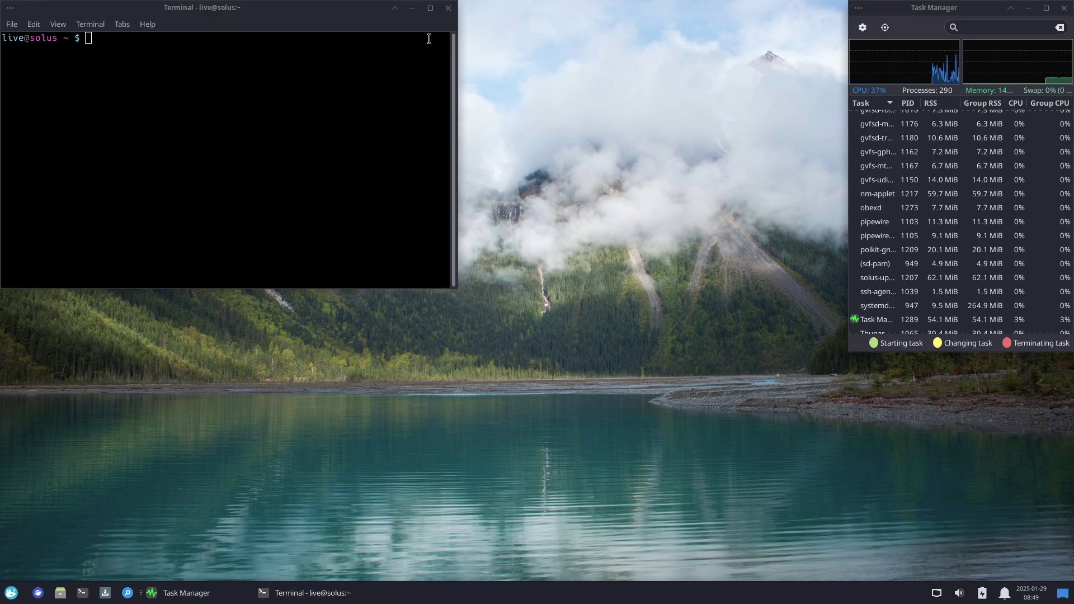
pyautogui.click(430, 7)
pyautogui.click(144, 24)
pyautogui.click(165, 50)
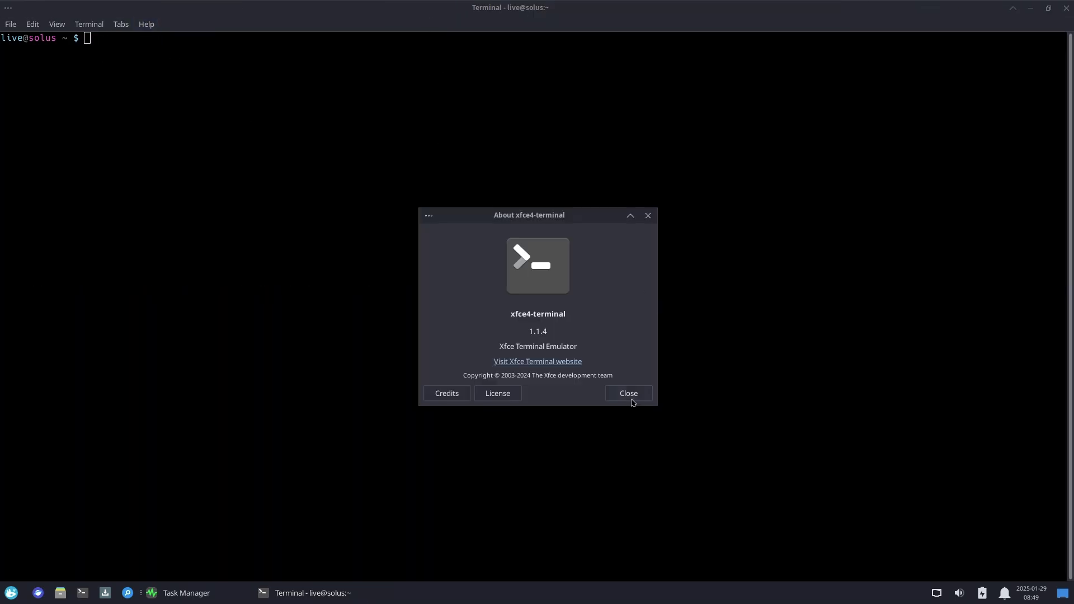
pyautogui.click(629, 393)
# Set the terminal's Colors preset to Black on White in Preferences.
pyautogui.click(33, 24)
pyautogui.click(62, 153)
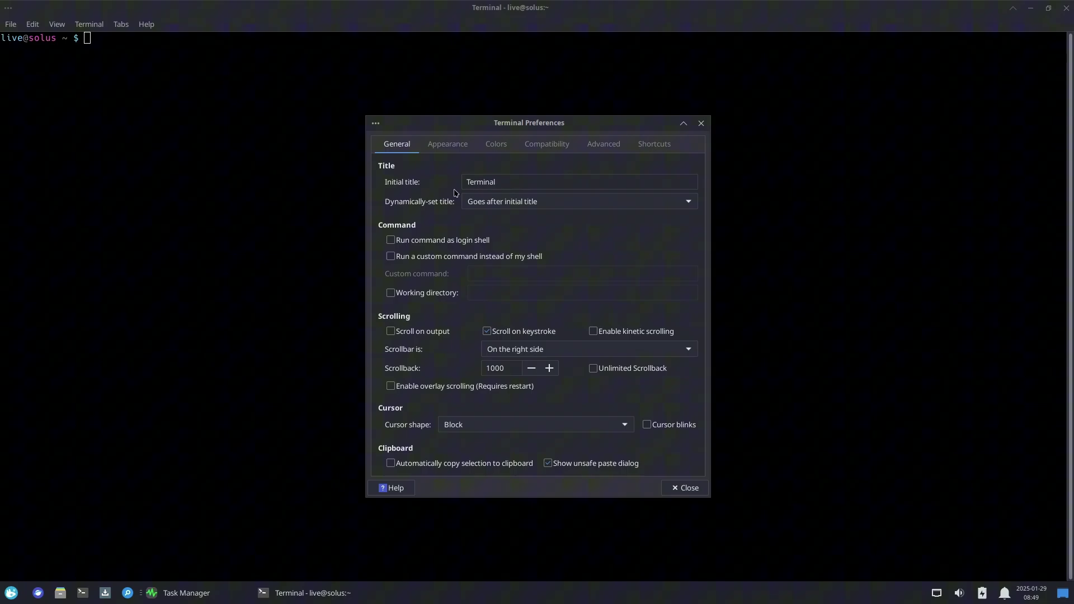
pyautogui.click(495, 144)
pyautogui.click(417, 409)
pyautogui.click(426, 434)
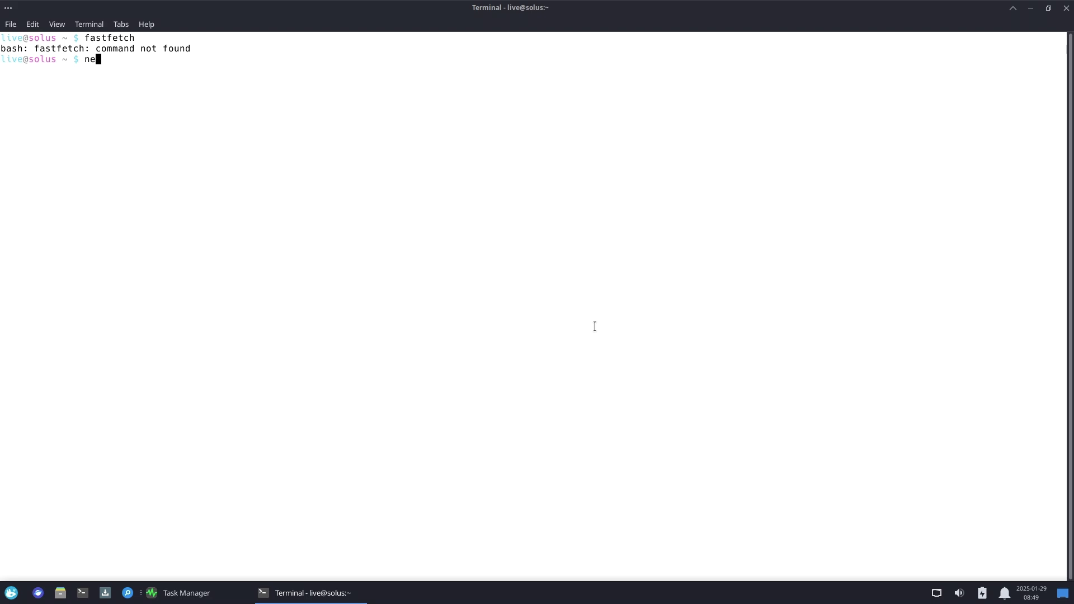
# Try fastfetch and neofetch, then run inxi and scroll through its hardware report.
pyautogui.write('neofetch')
pyautogui.press('Return')
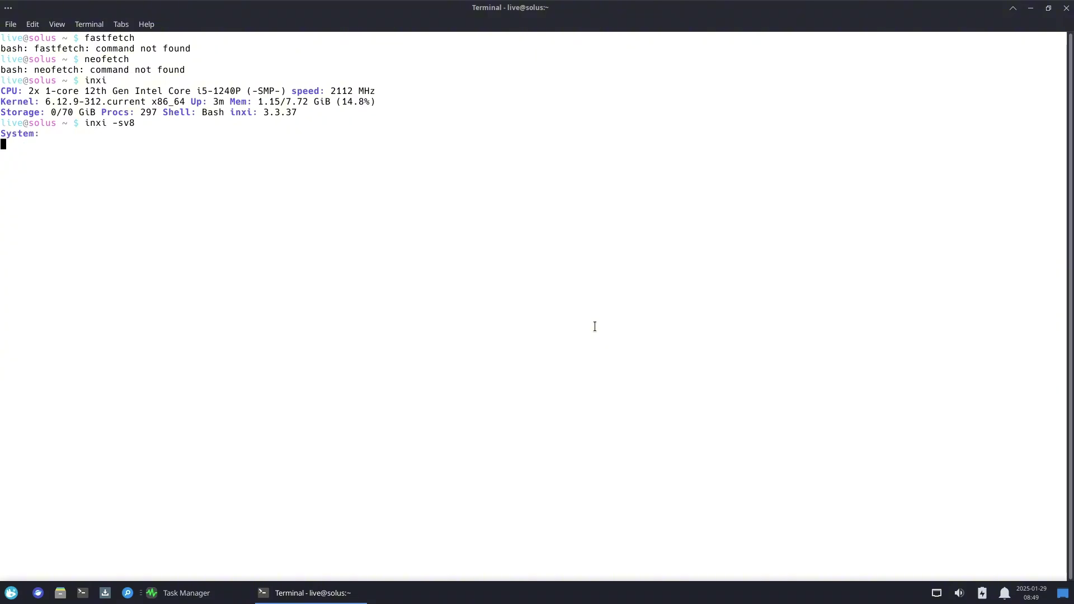
pyautogui.scroll(15, 548, 320)
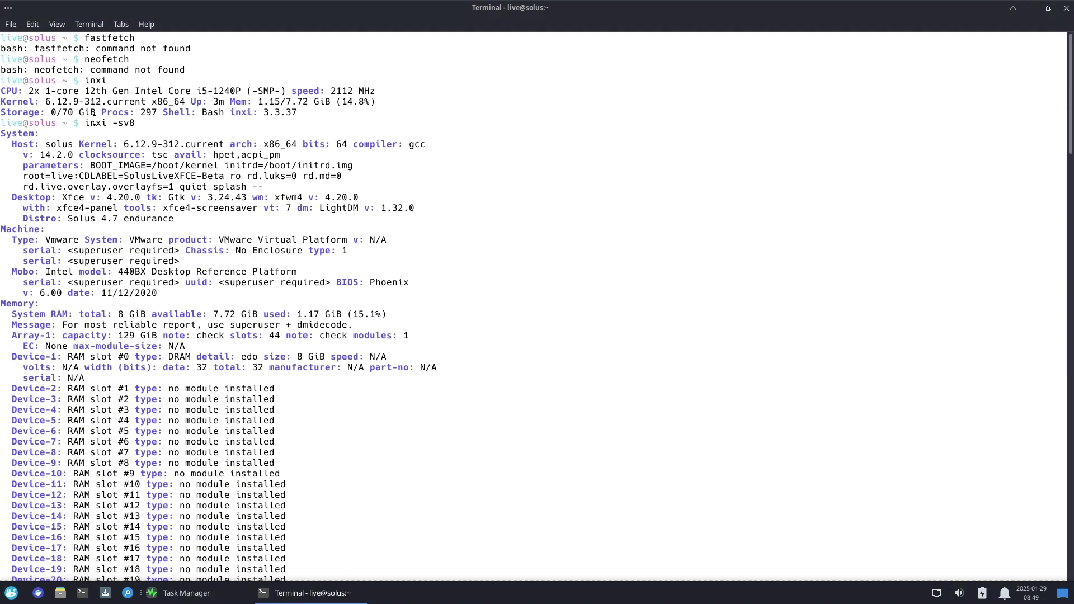
pyautogui.moveTo(28, 87); pyautogui.dragTo(431, 368)
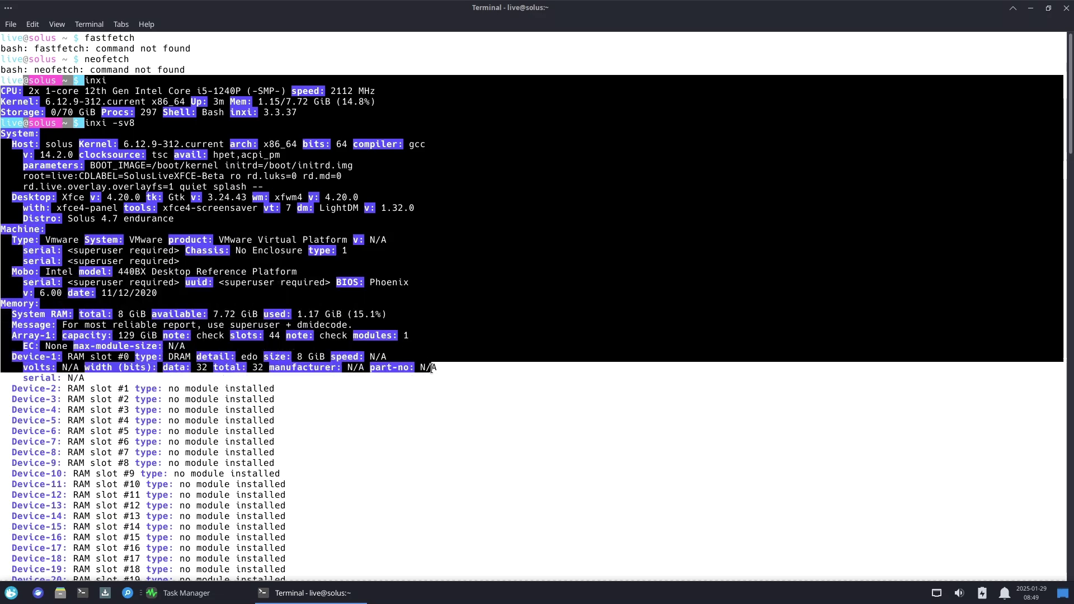
pyautogui.click(686, 452)
pyautogui.scroll(-20, 671, 392)
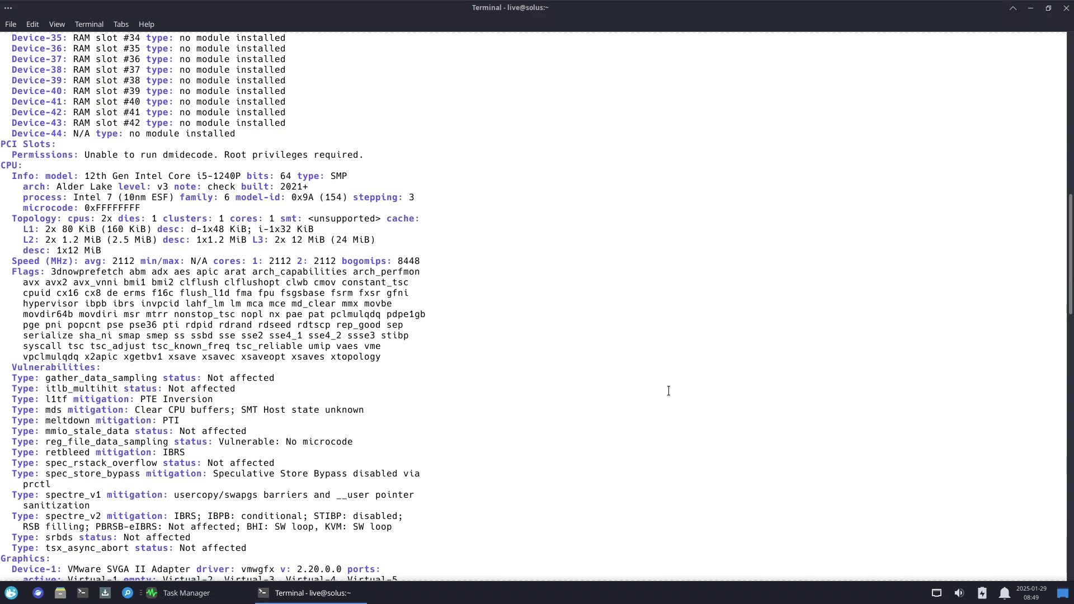
pyautogui.scroll(-20, 668, 390)
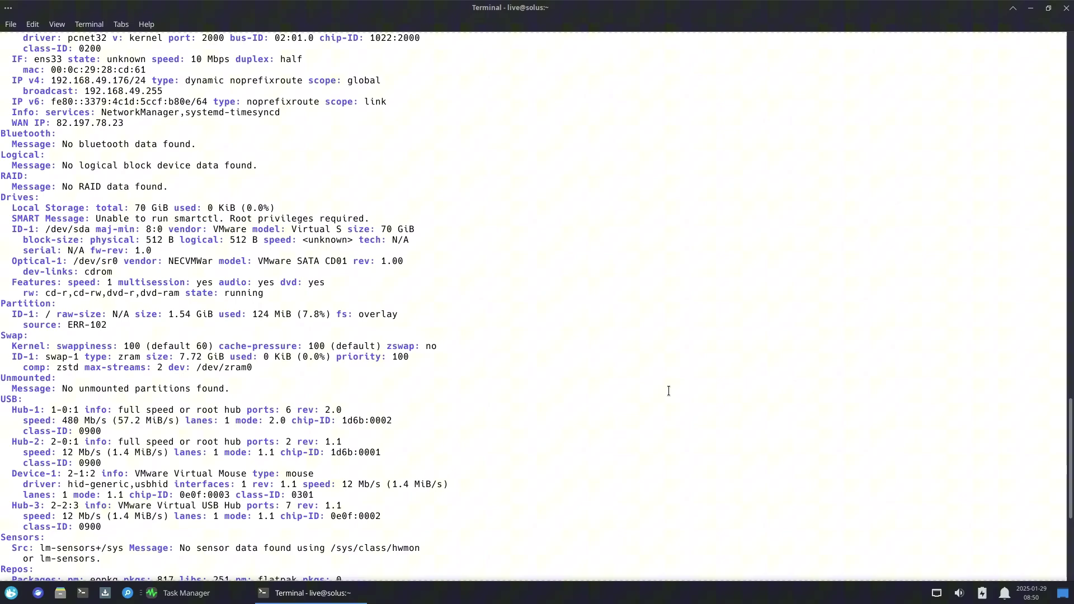
pyautogui.scroll(-8, 668, 390)
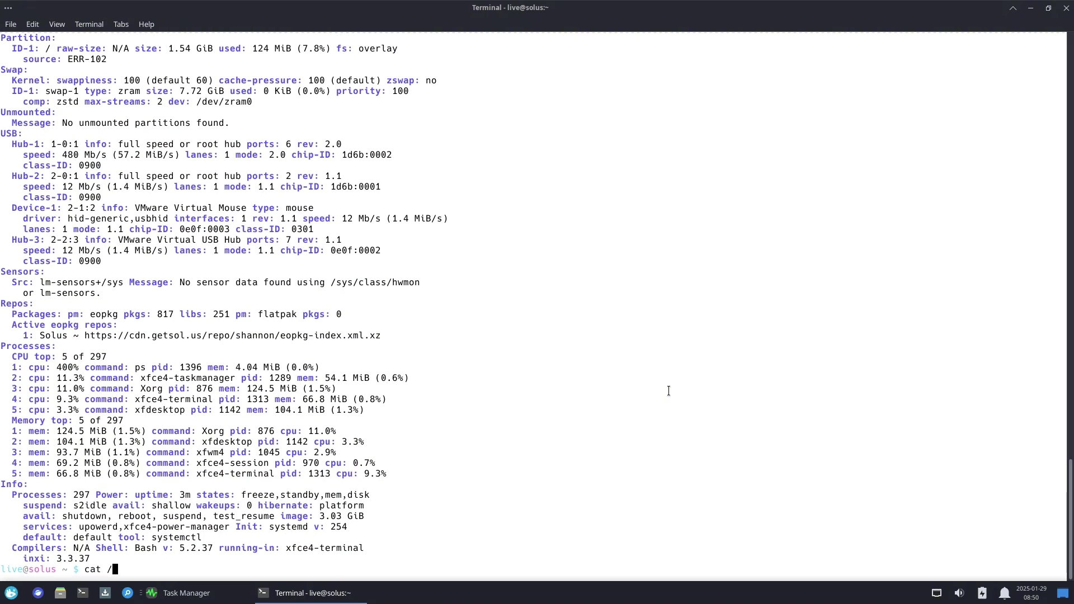
# Run cat /etc/issue to show the Solus Operating System banner.
pyautogui.write('cat /etc/issue')
pyautogui.press('Return')
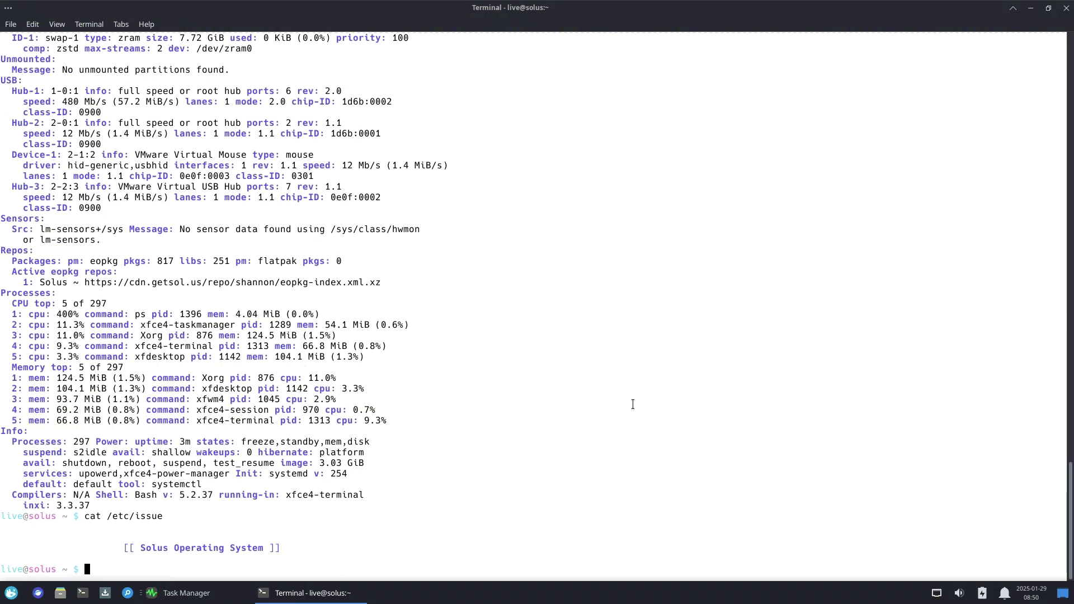
pyautogui.scroll(2, 1071, 485)
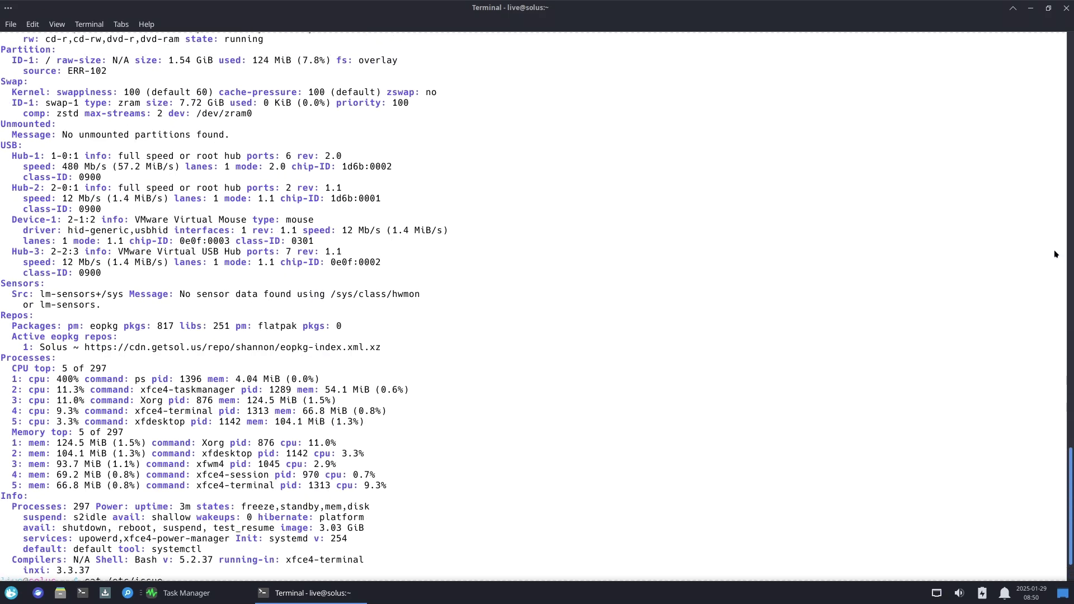
pyautogui.scroll(12, 1072, 414)
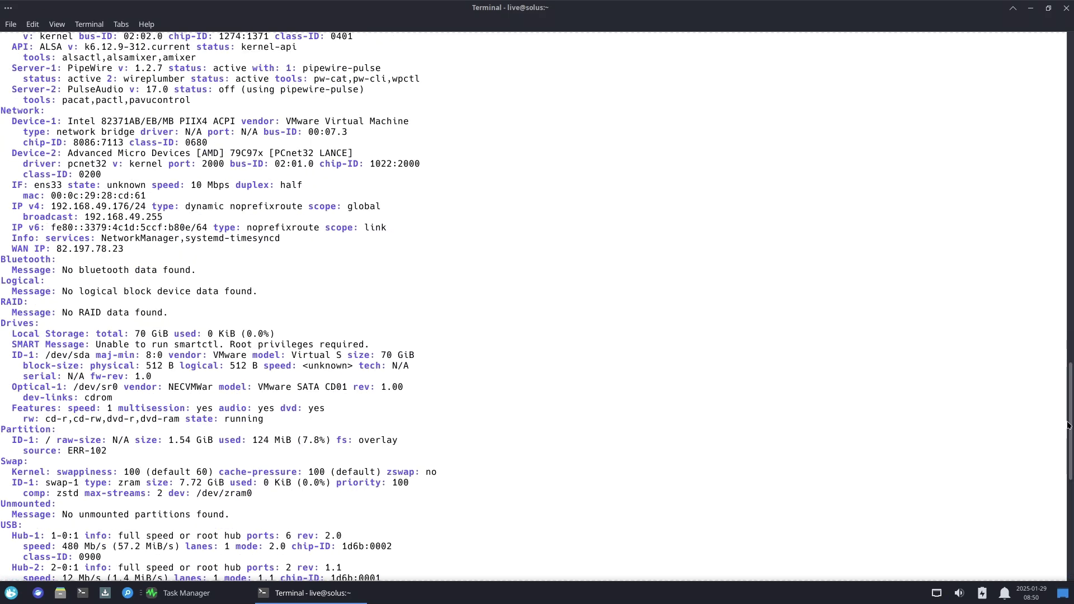
pyautogui.scroll(3, 1071, 345)
pyautogui.scroll(20, 1070, 236)
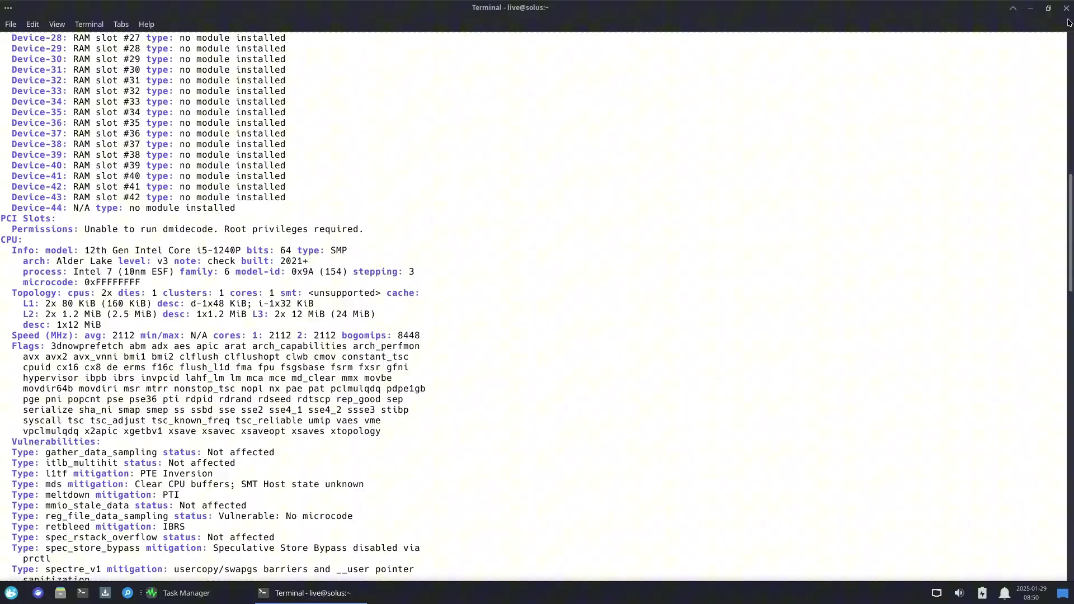
# Close the terminal and view the Whisker Menu plugin's About information.
pyautogui.click(1066, 7)
pyautogui.rightClick(11, 592)
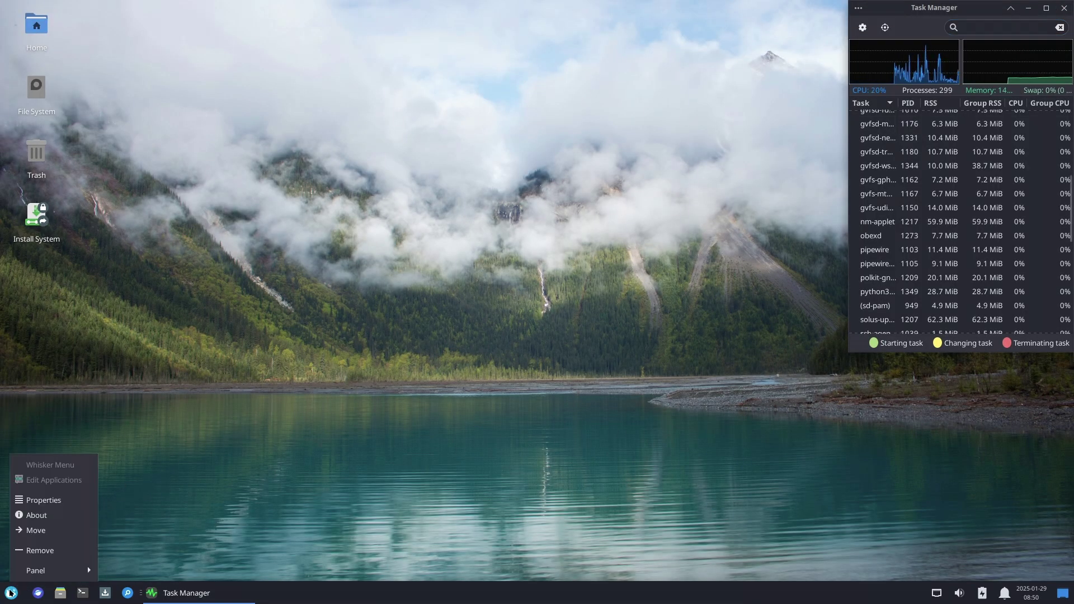
pyautogui.click(33, 514)
pyautogui.click(627, 386)
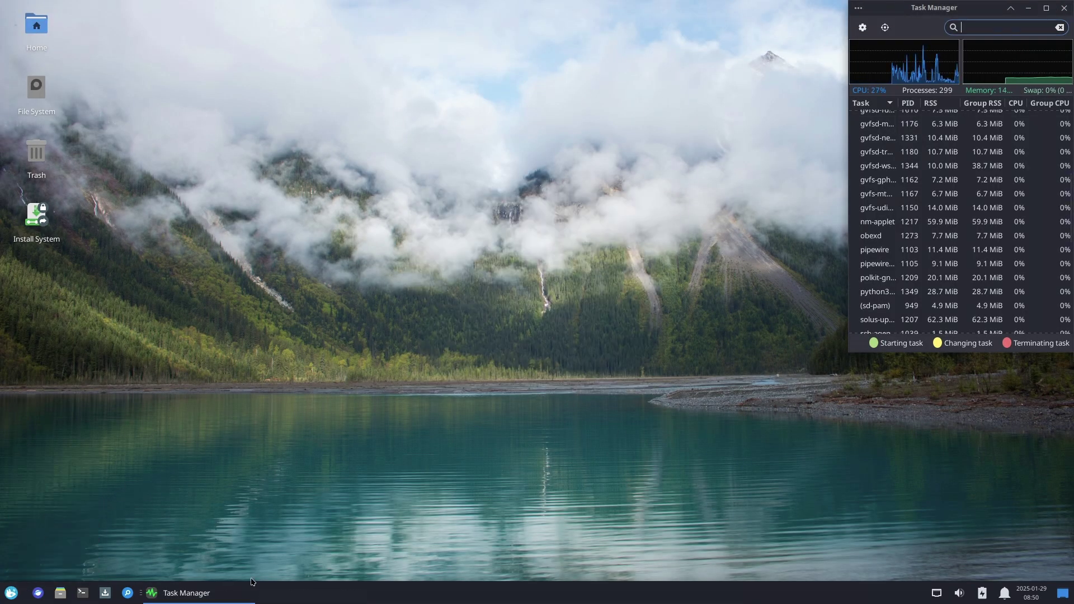
# View the Xfce Panel About dialog showing version 4.20.0.
pyautogui.rightClick(356, 592)
pyautogui.moveTo(378, 569)
pyautogui.click(444, 569)
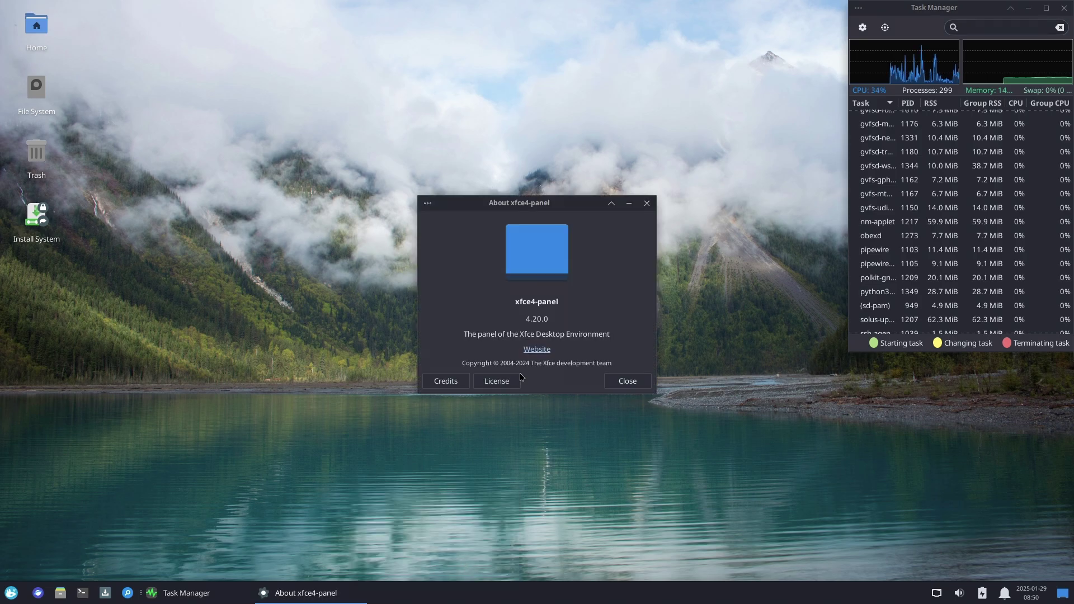
pyautogui.click(627, 381)
# Open Panel Preferences and look through its Appearance and Items tabs.
pyautogui.rightClick(485, 592)
pyautogui.moveTo(514, 565)
pyautogui.click(599, 516)
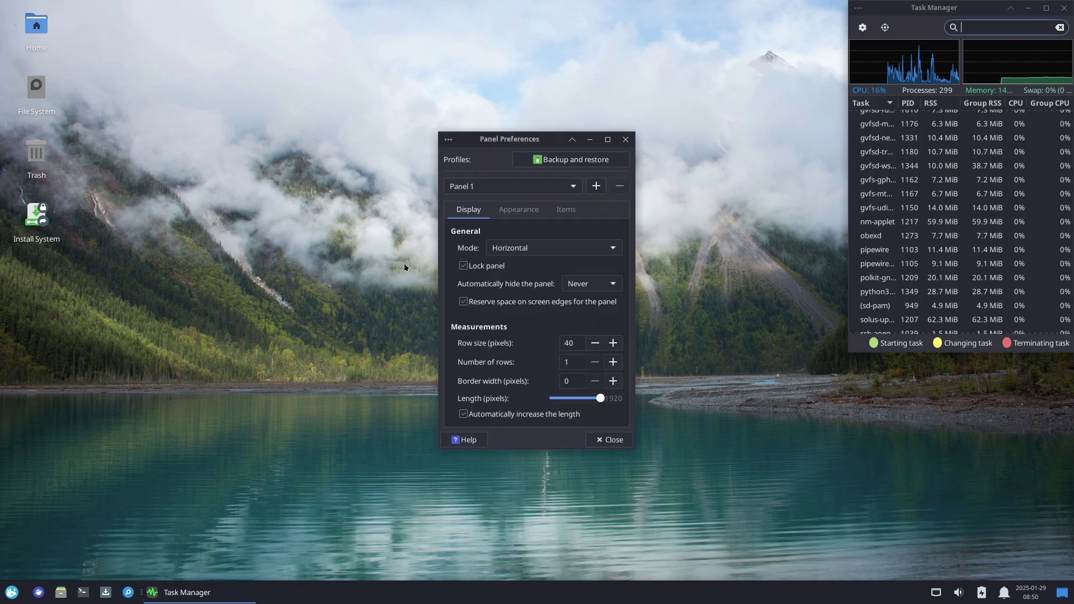
pyautogui.click(529, 212)
pyautogui.click(566, 210)
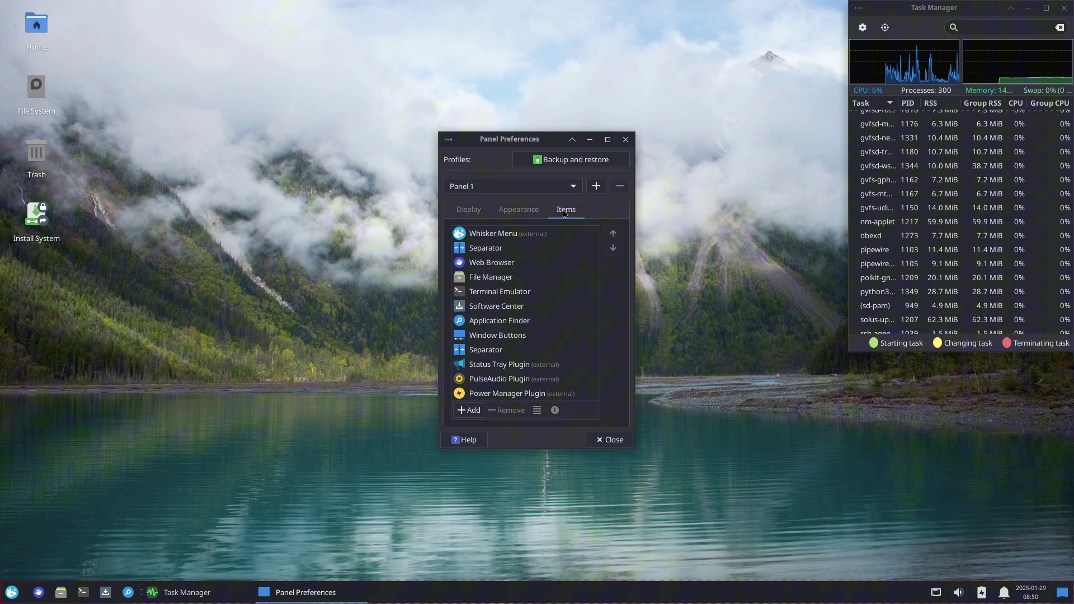
# Close Panel Preferences, open Desktop Settings from the desktop menu, and launch Firefox.
pyautogui.click(610, 440)
pyautogui.rightClick(263, 215)
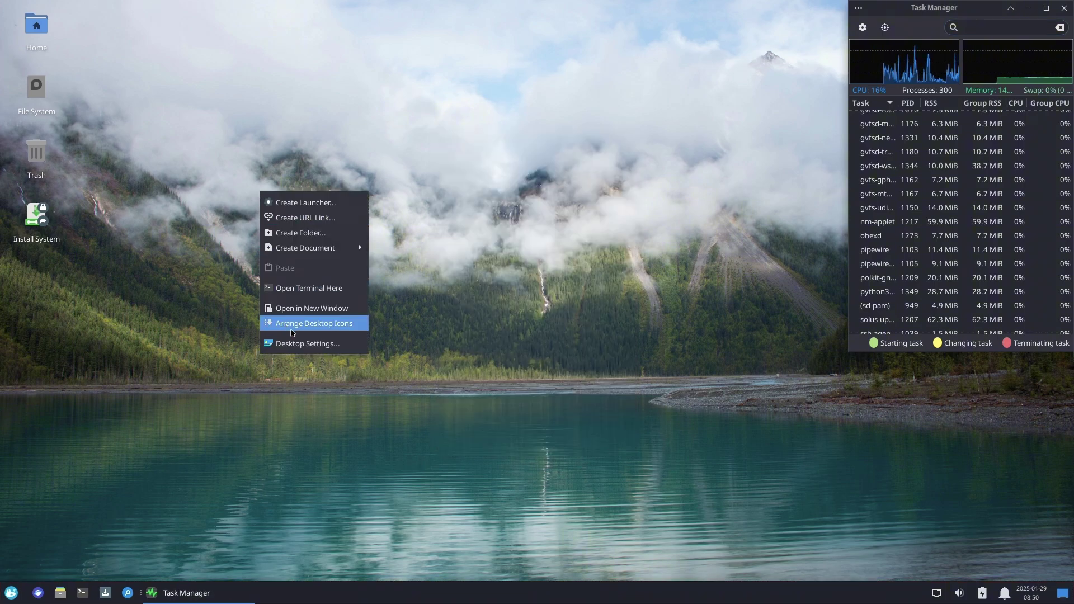
pyautogui.click(296, 340)
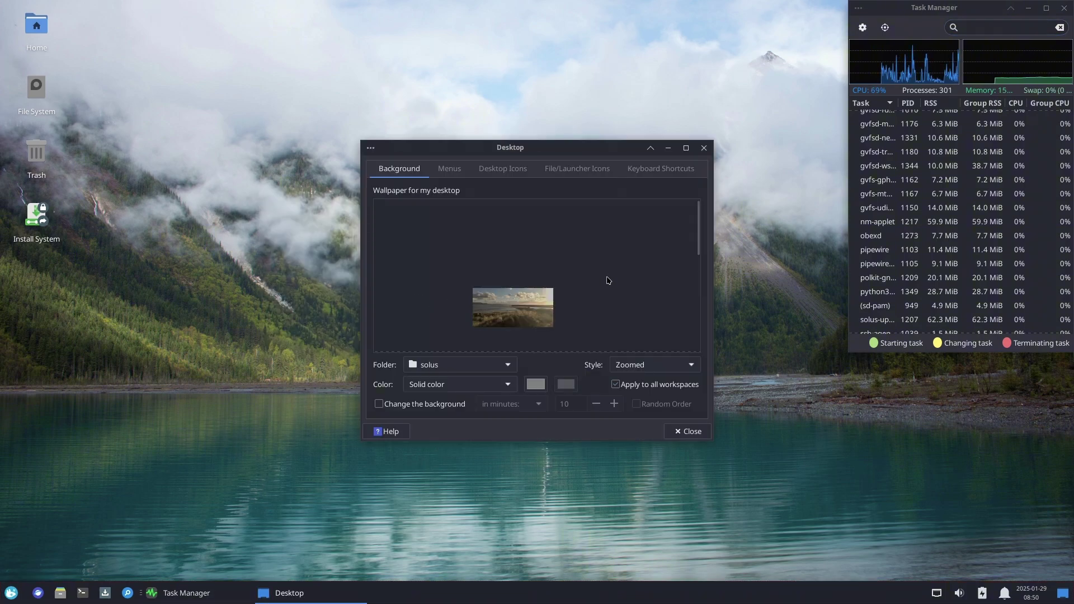
pyautogui.click(12, 592)
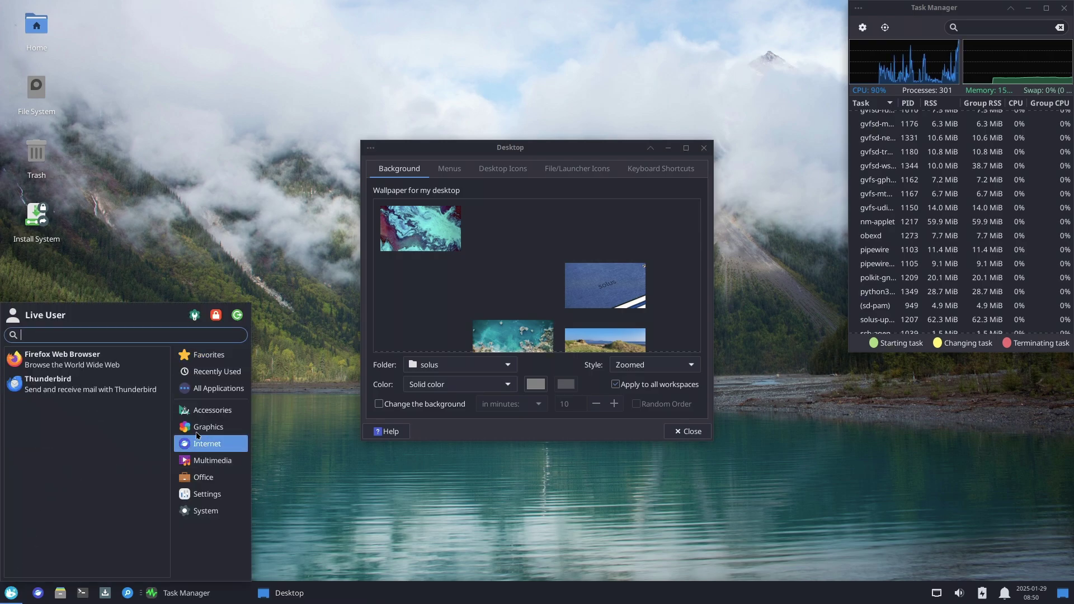
pyautogui.click(108, 367)
# Maximize Desktop Settings, browse its menu, icon and keyboard shortcut tabs, then restore it.
pyautogui.moveTo(512, 150); pyautogui.dragTo(795, 162)
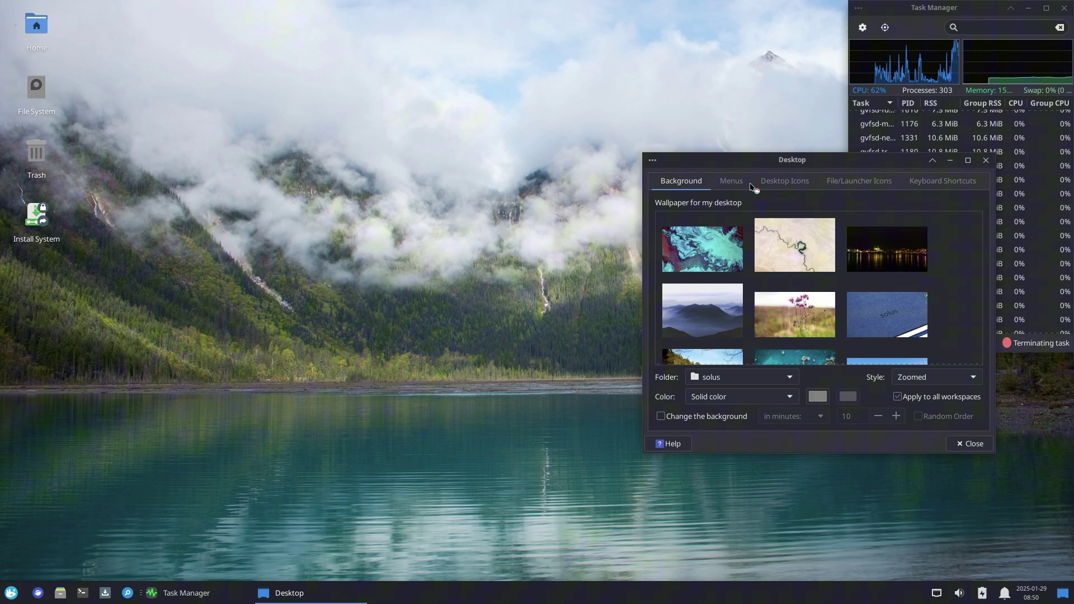
pyautogui.click(969, 162)
pyautogui.click(88, 30)
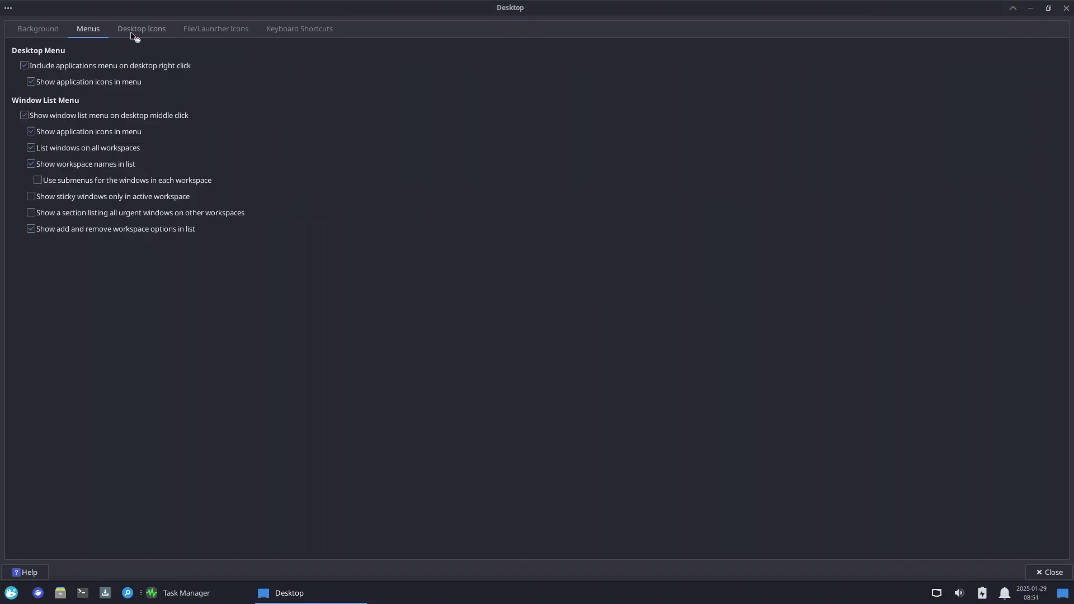
pyautogui.click(140, 30)
pyautogui.click(187, 31)
pyautogui.click(307, 32)
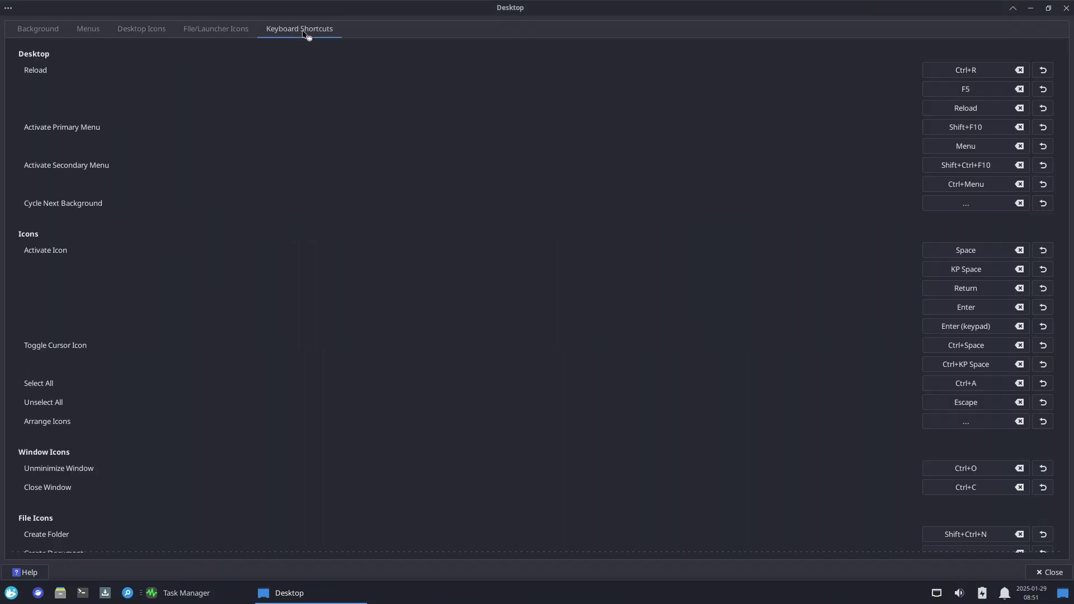
pyautogui.click(28, 29)
pyautogui.click(1048, 8)
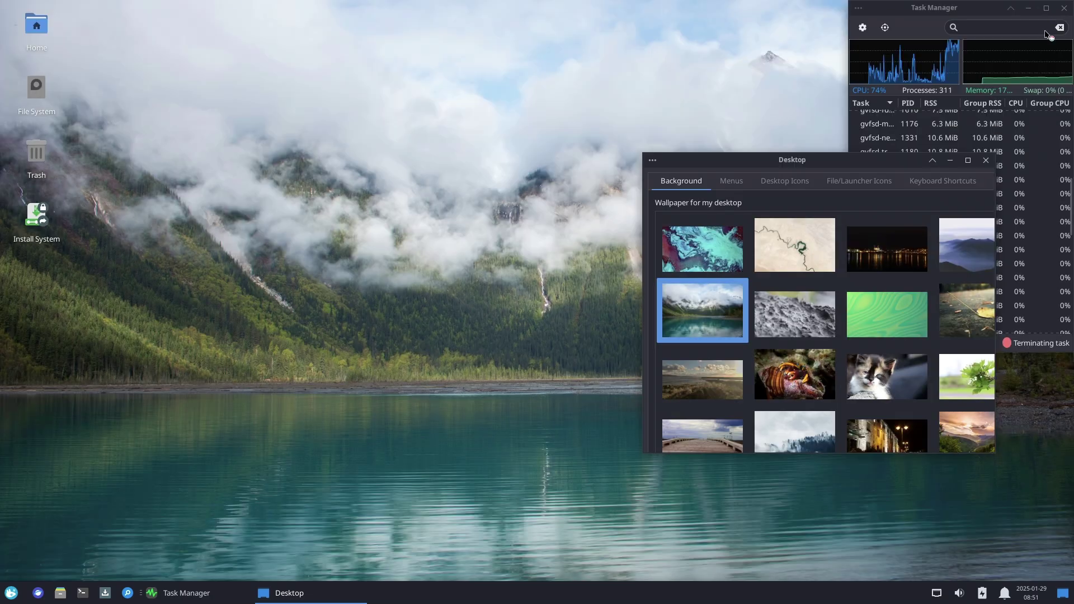
# Try the turquoise and autumn wallpapers, settle on the purple seascape, and close settings.
pyautogui.click(720, 253)
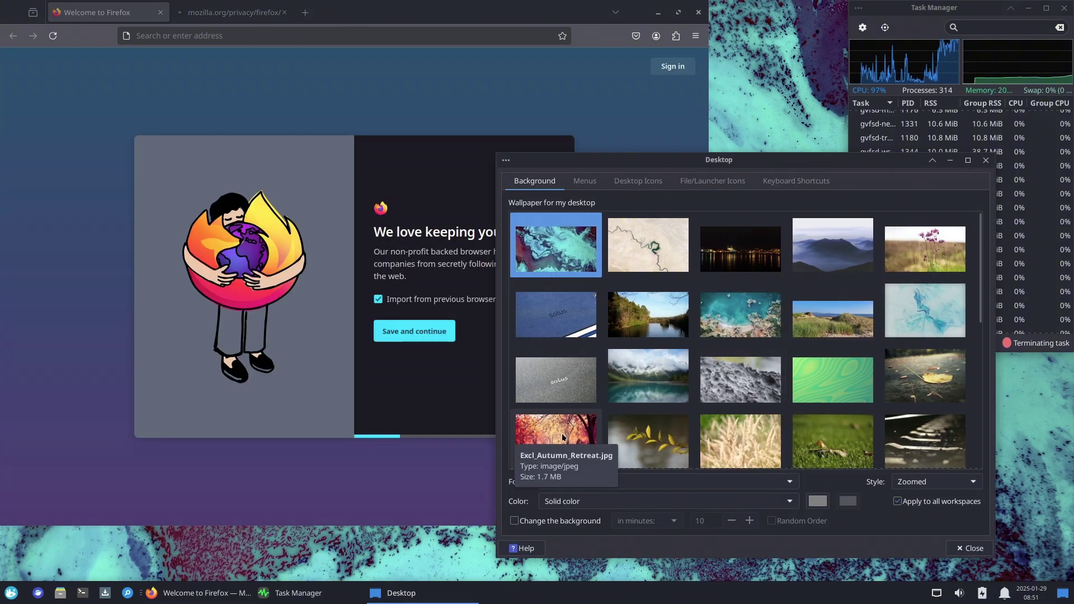
pyautogui.click(561, 433)
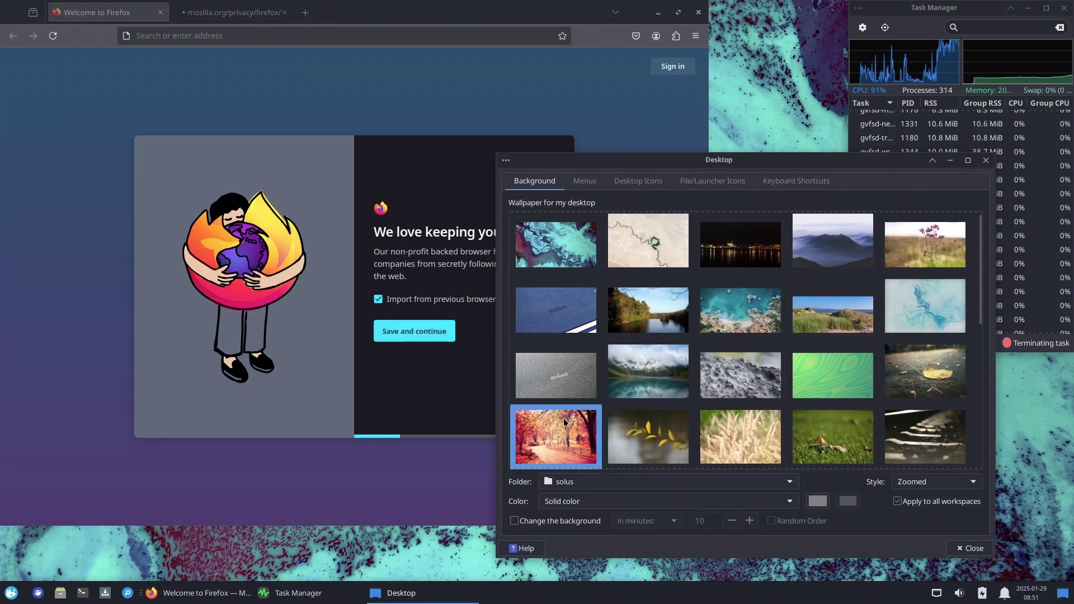
pyautogui.scroll(-10, 721, 322)
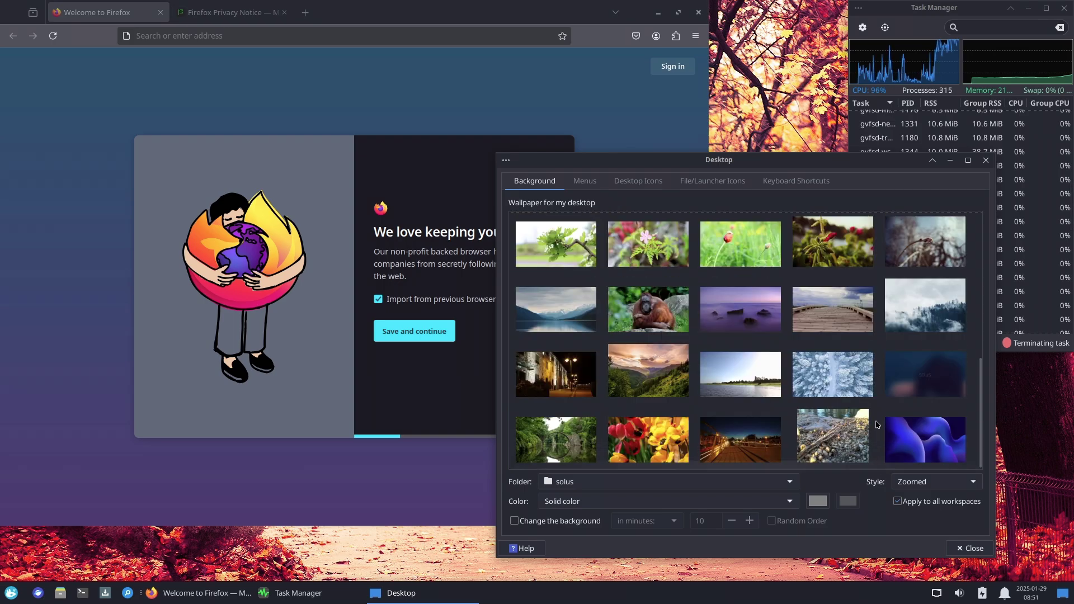
pyautogui.click(722, 321)
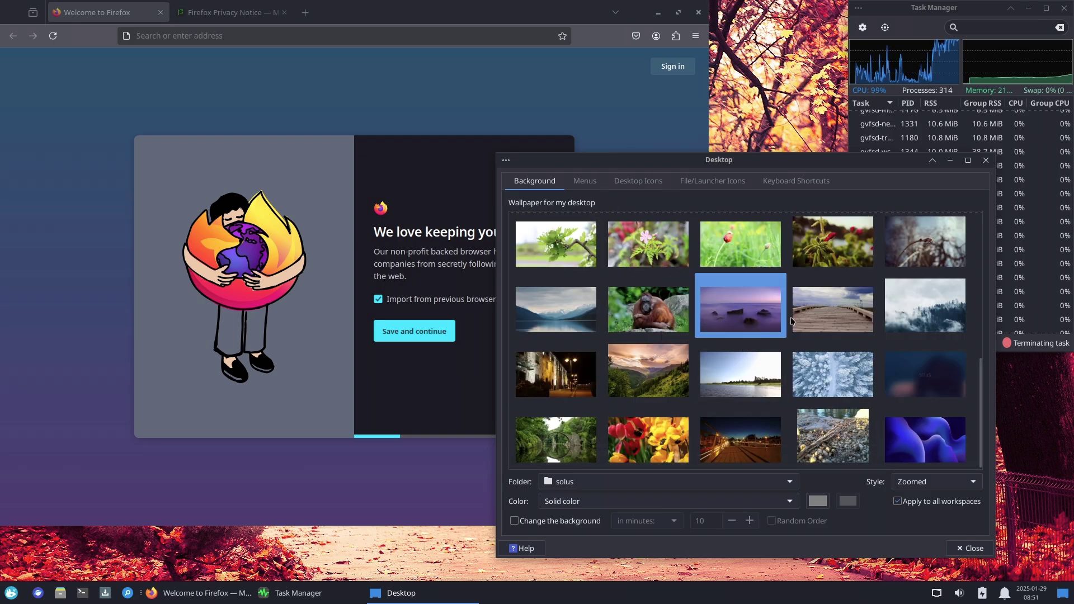
pyautogui.click(970, 548)
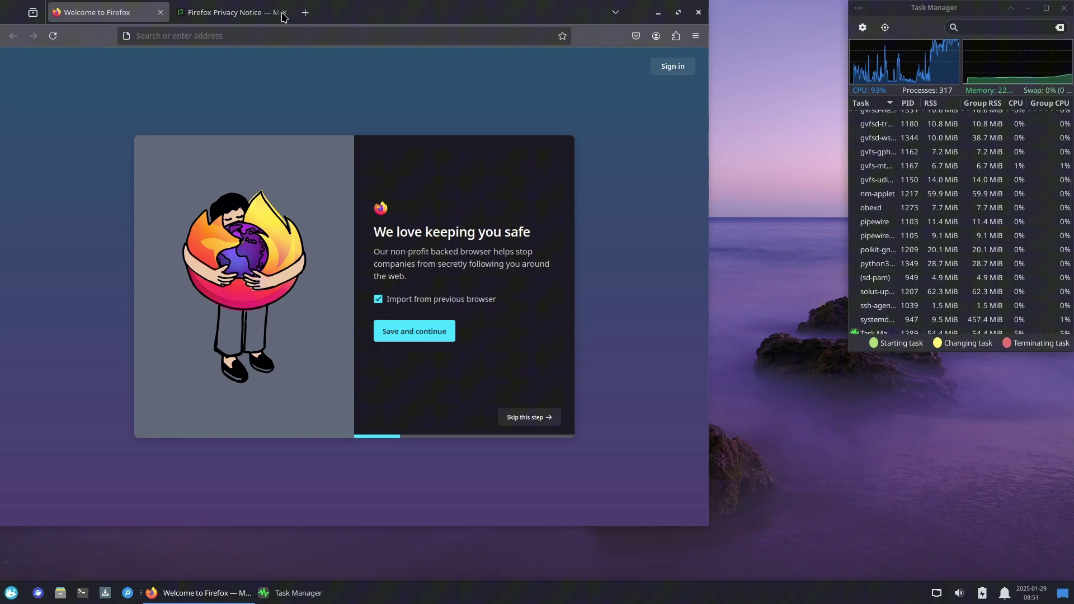
# Close the Privacy Notice tab, enlarge Firefox, and load about:support.
pyautogui.click(283, 12)
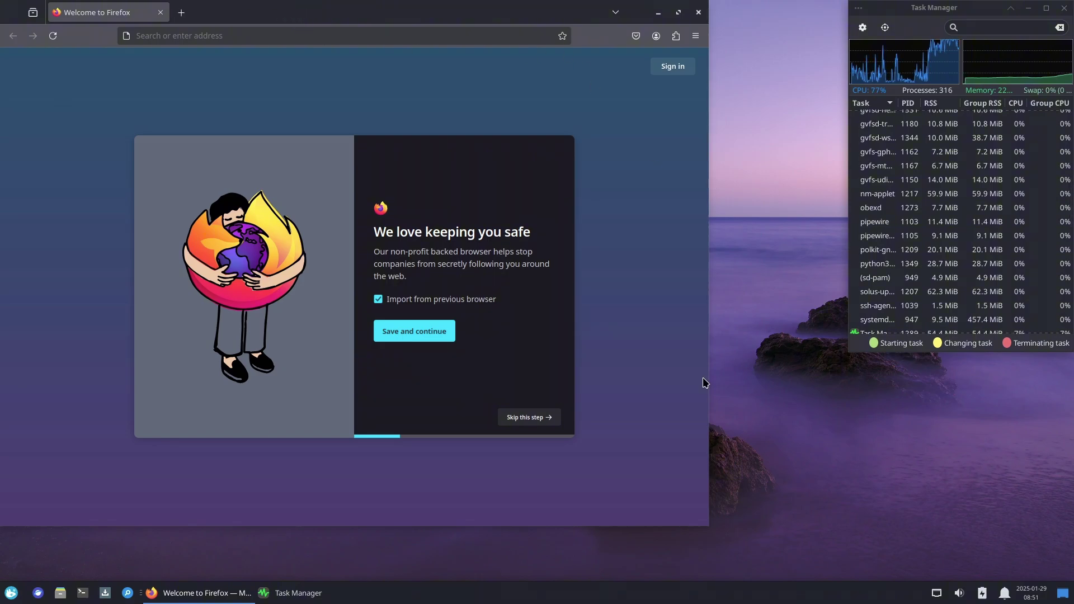
pyautogui.moveTo(710, 526); pyautogui.dragTo(832, 574)
pyautogui.click(503, 35)
pyautogui.write('abo')
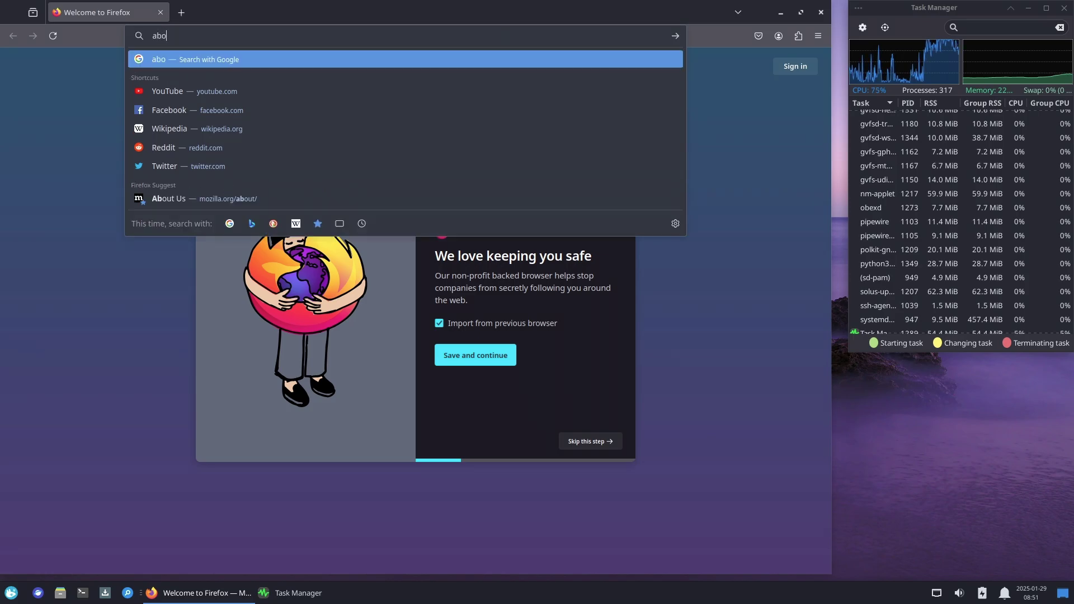
pyautogui.write('ut:support')
pyautogui.press('Return')
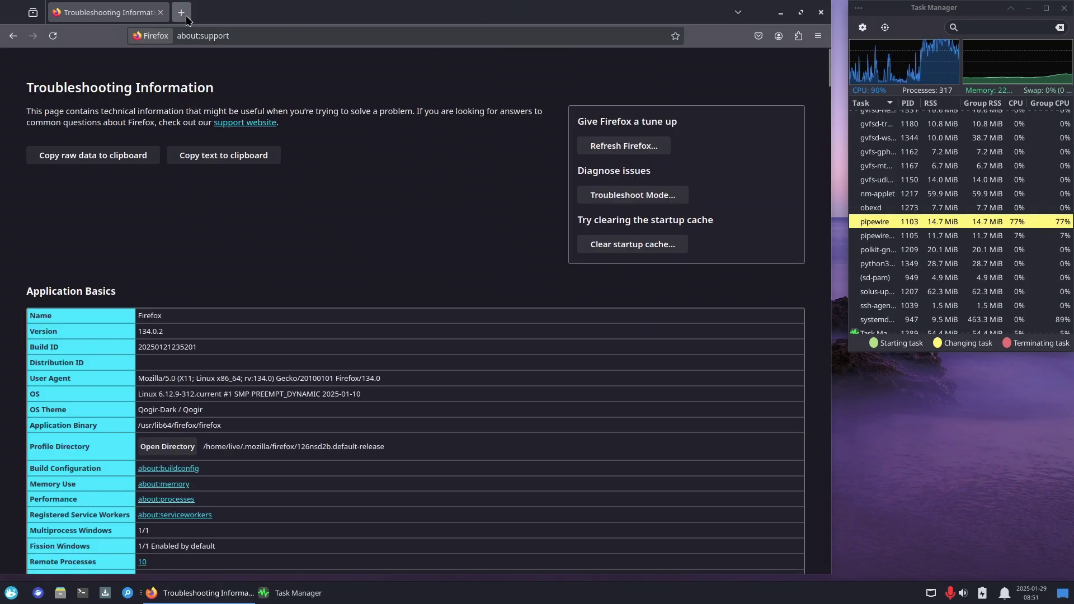
# Search Google for 'solus linux' in a new tab.
pyautogui.click(181, 12)
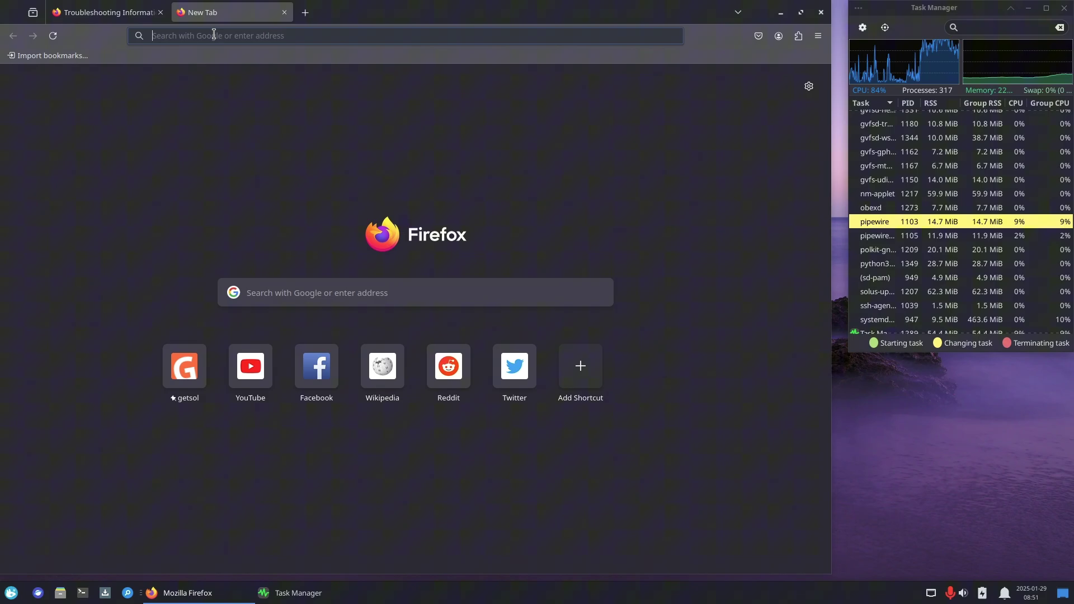
pyautogui.write('solus linux')
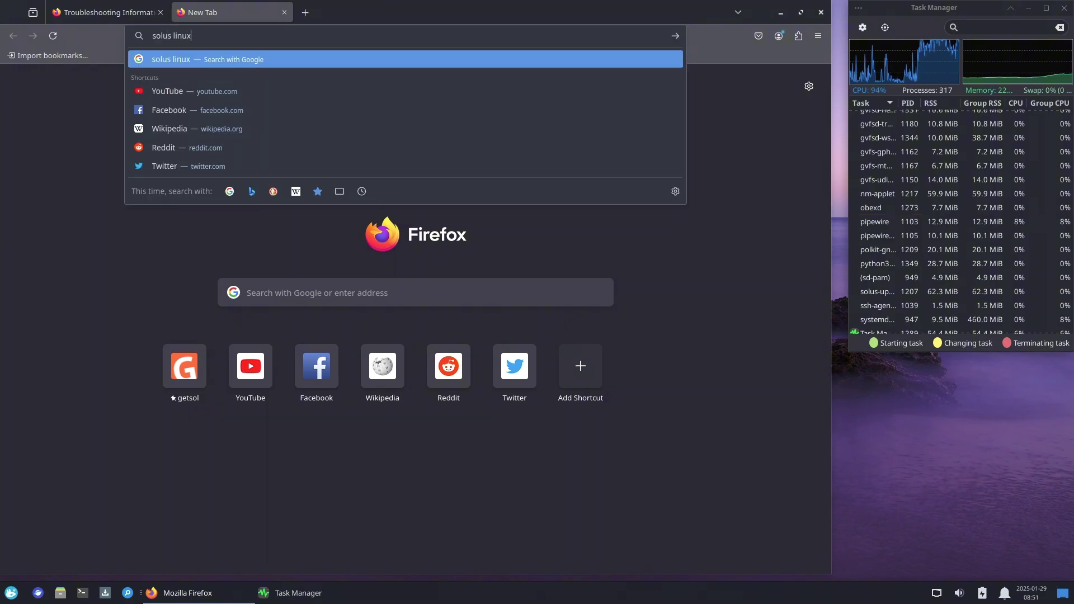
pyautogui.press('Return')
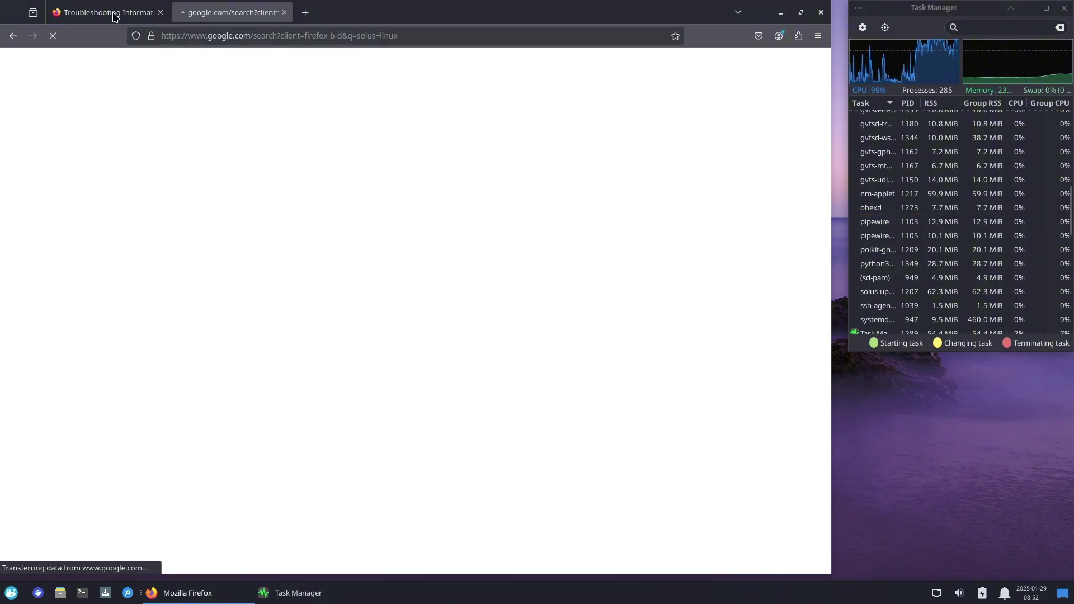
# Scroll through the Troubleshooting Information page, then return to the solus linux results.
pyautogui.click(114, 13)
pyautogui.scroll(-3, 455, 371)
pyautogui.scroll(3, 455, 372)
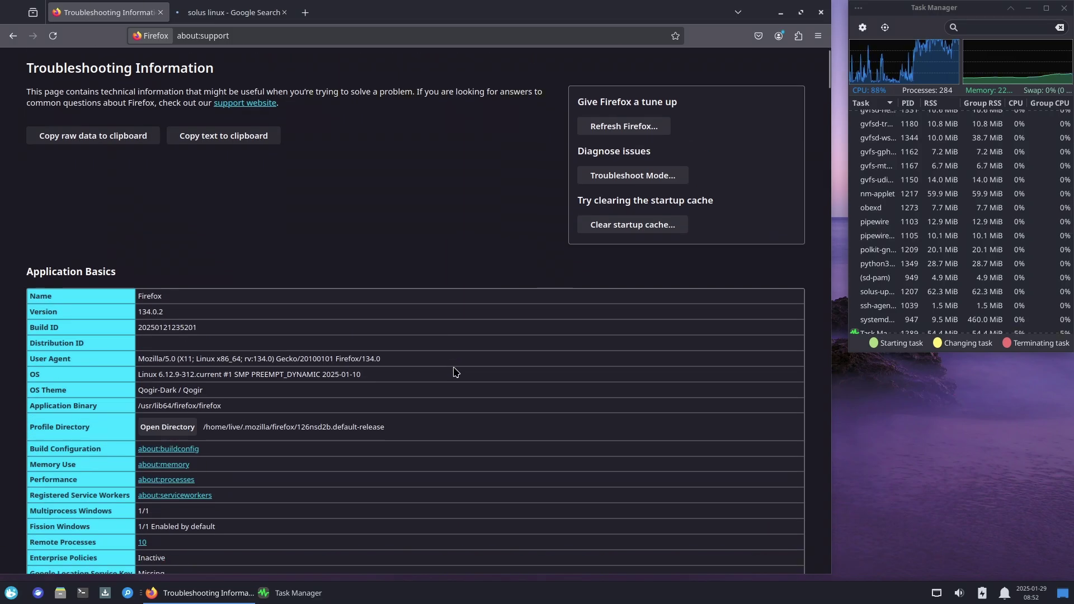
pyautogui.scroll(-15, 455, 372)
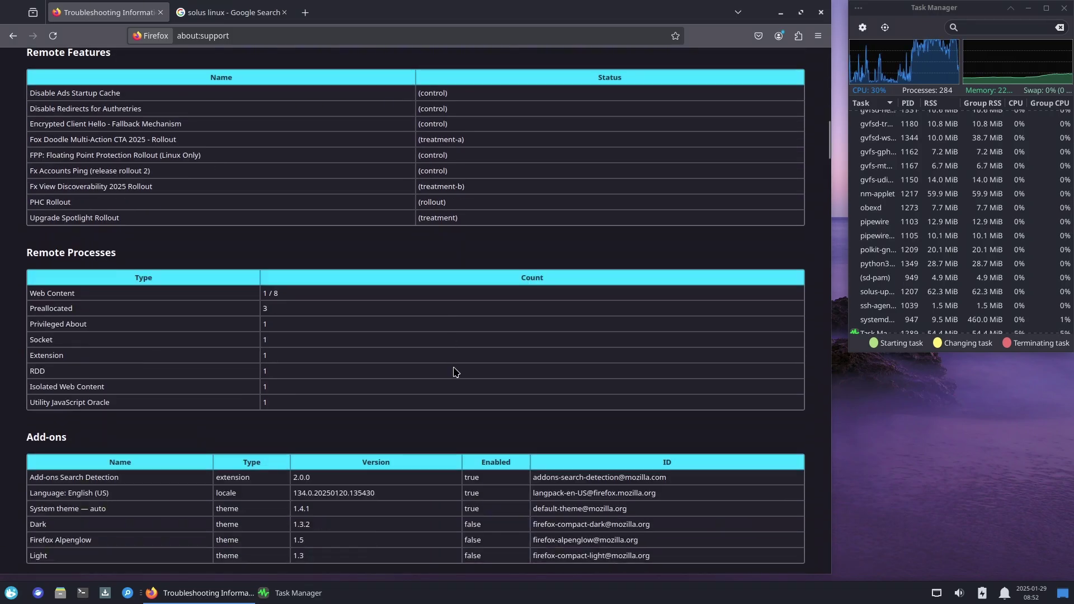
pyautogui.scroll(-20, 453, 372)
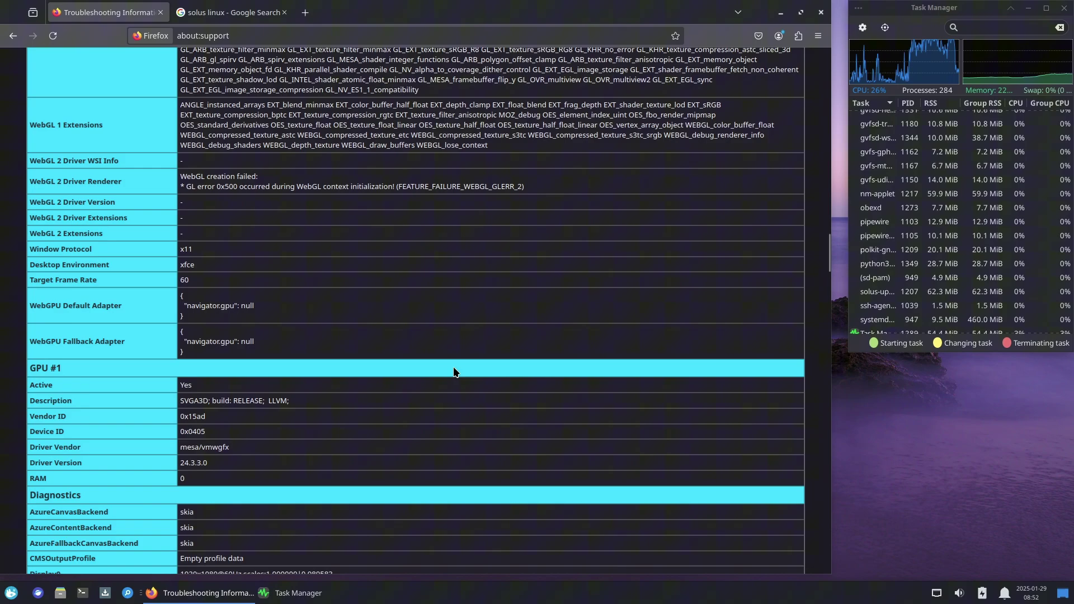
pyautogui.scroll(-8, 454, 372)
pyautogui.scroll(6, 453, 372)
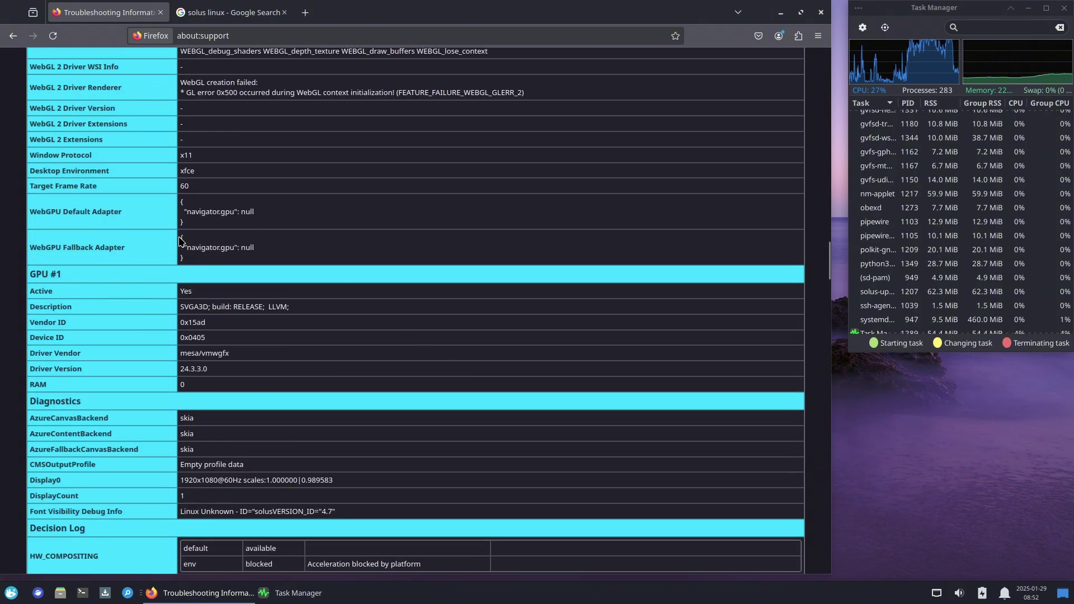
pyautogui.scroll(-20, 269, 394)
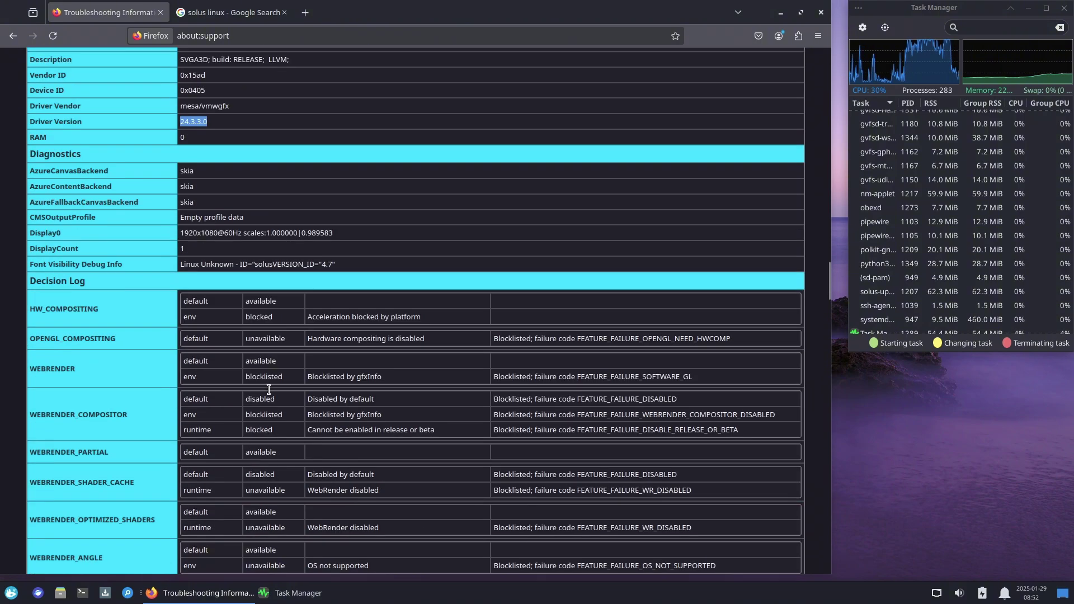
pyautogui.scroll(-2, 268, 393)
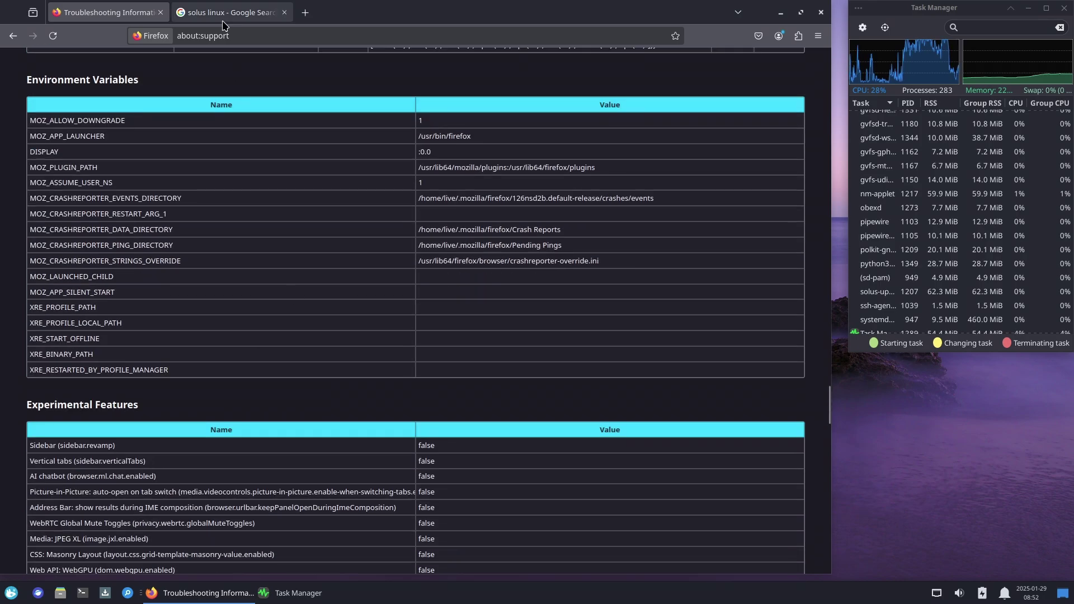
pyautogui.click(230, 12)
# Accept Google's cookies, open the Solus: Home result, and close the Troubleshooting tab.
pyautogui.click(486, 466)
pyautogui.click(159, 185)
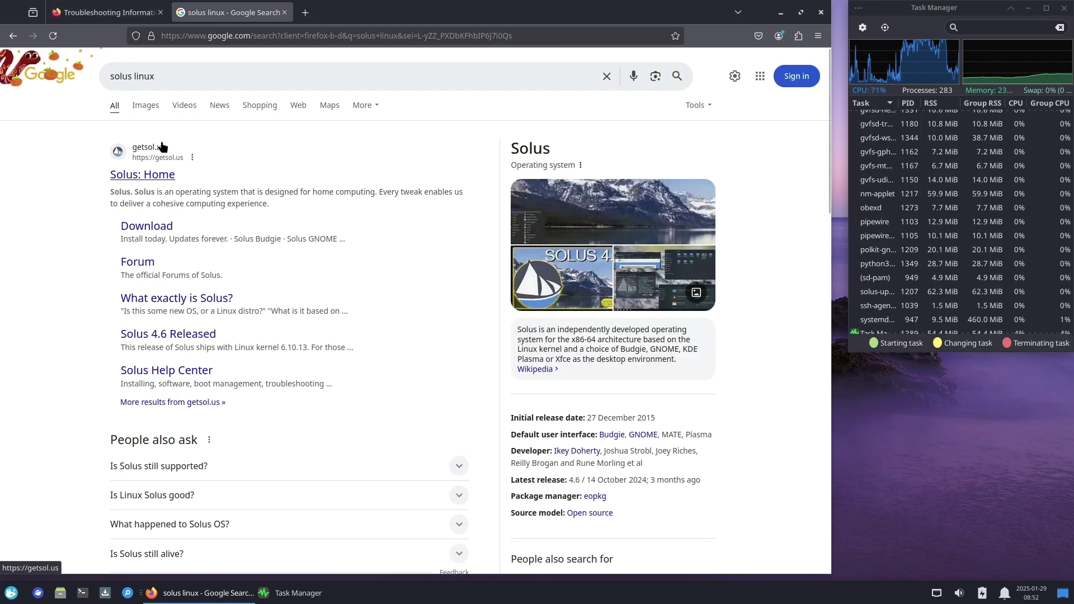
pyautogui.click(160, 12)
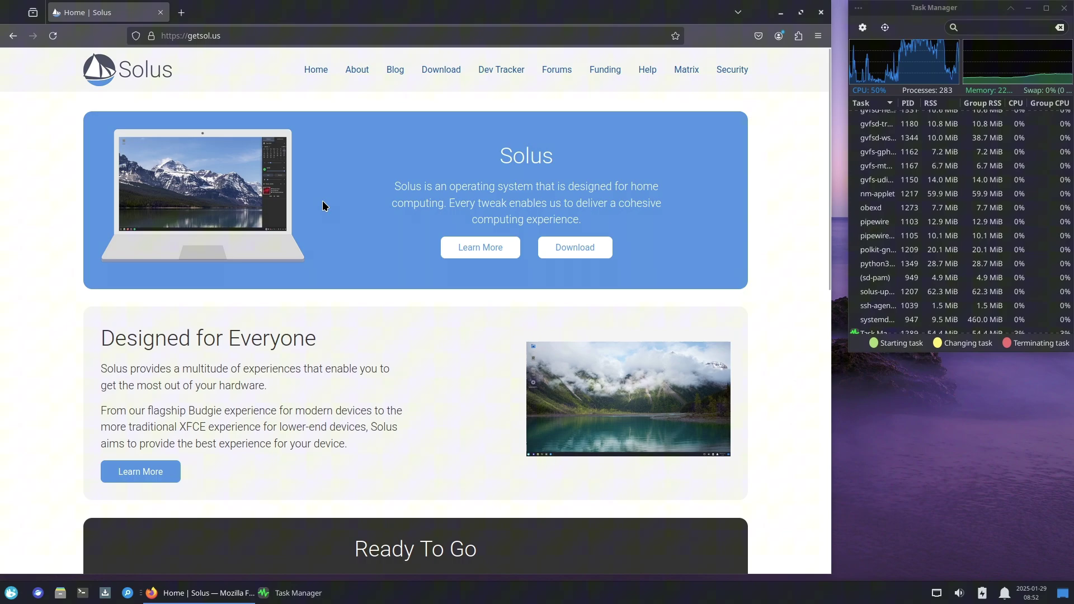
pyautogui.scroll(-10, 323, 201)
pyautogui.scroll(9, 386, 314)
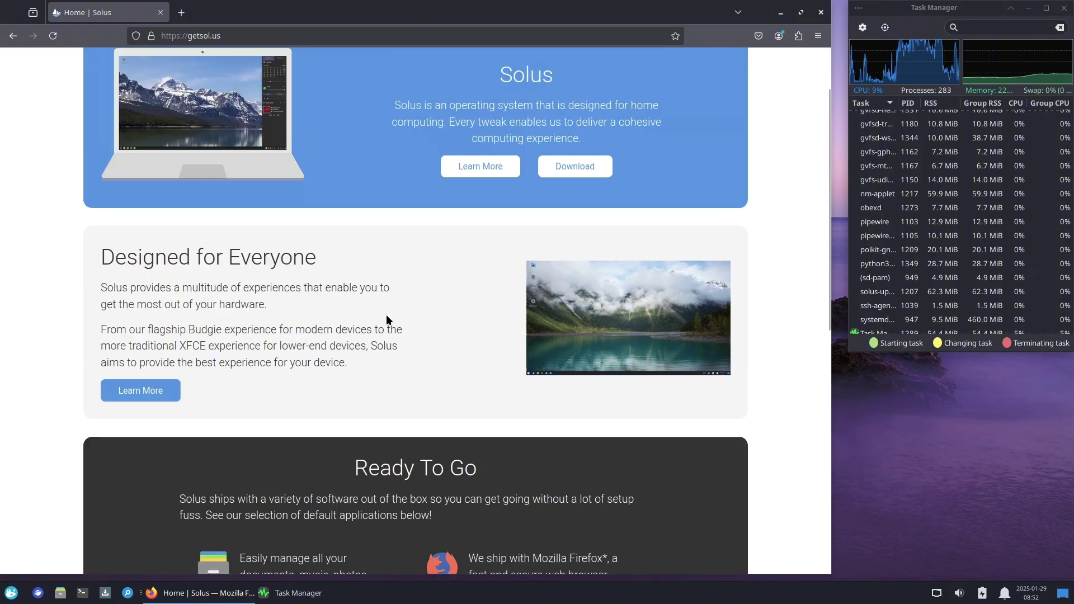
pyautogui.scroll(2, 386, 314)
# Go to the Solus blog and read the full Solus 4.7 Released post.
pyautogui.click(400, 74)
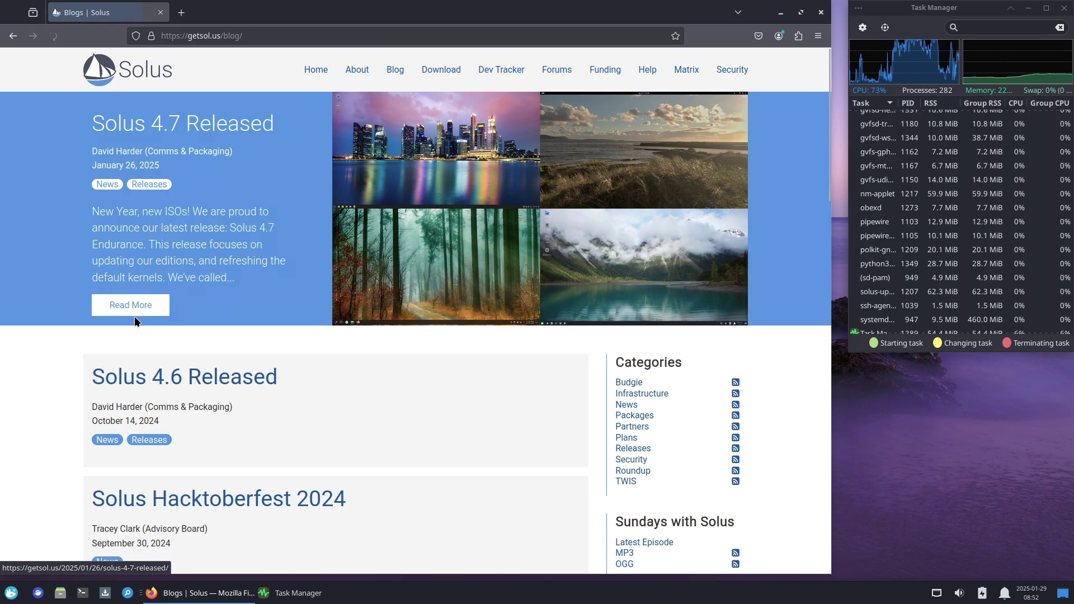
pyautogui.click(134, 310)
pyautogui.moveTo(347, 423); pyautogui.dragTo(149, 423)
pyautogui.scroll(-4, 500, 447)
pyautogui.moveTo(262, 453); pyautogui.dragTo(173, 414)
pyautogui.click(670, 219)
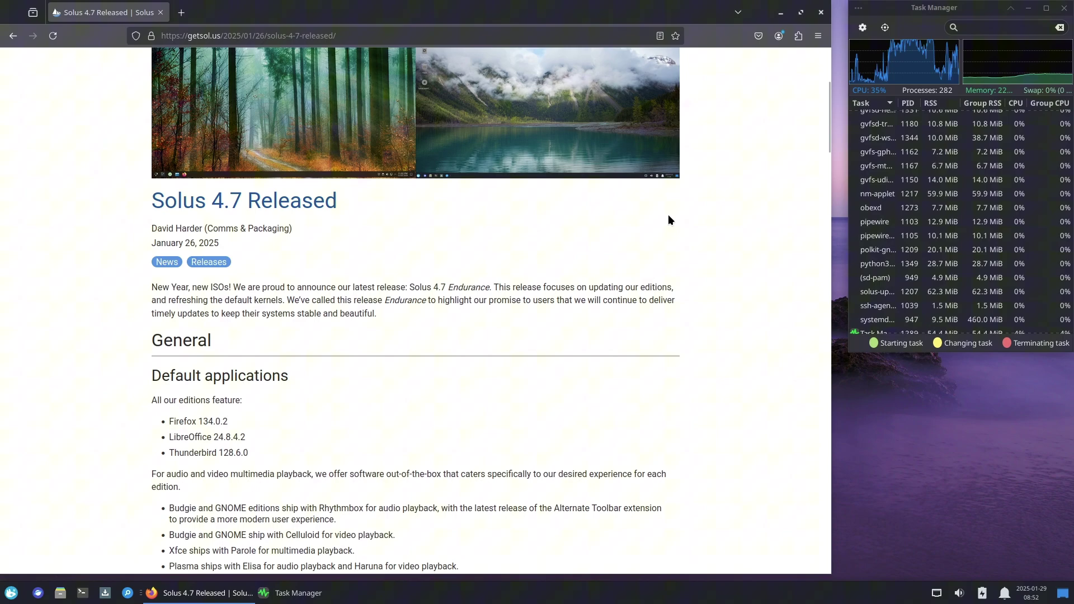
pyautogui.click(817, 39)
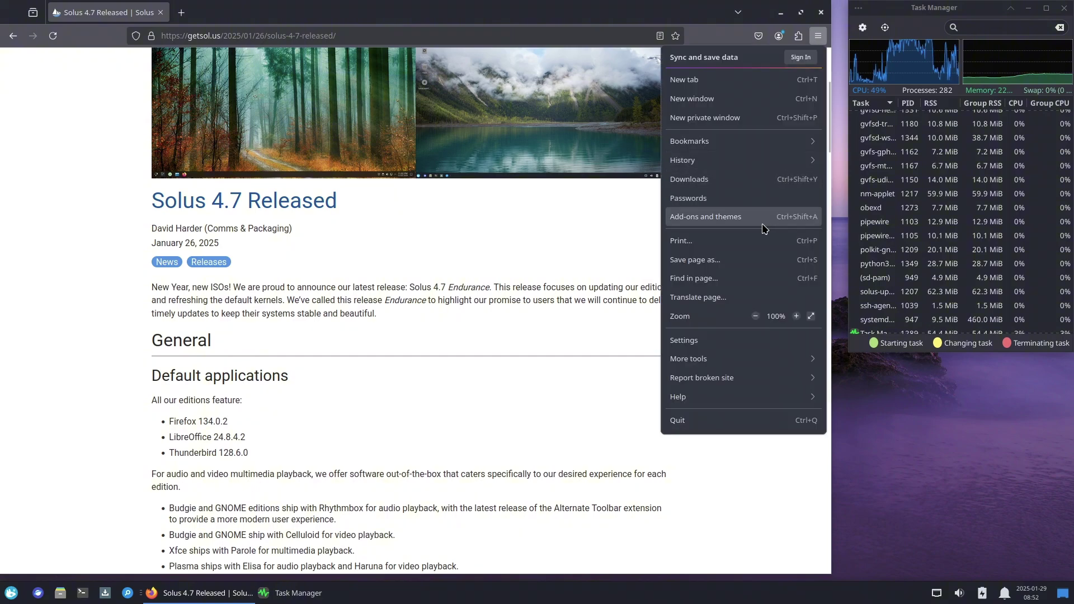
# Confirm Firefox version 134.0.2 in Help > About Firefox.
pyautogui.click(694, 393)
pyautogui.click(698, 207)
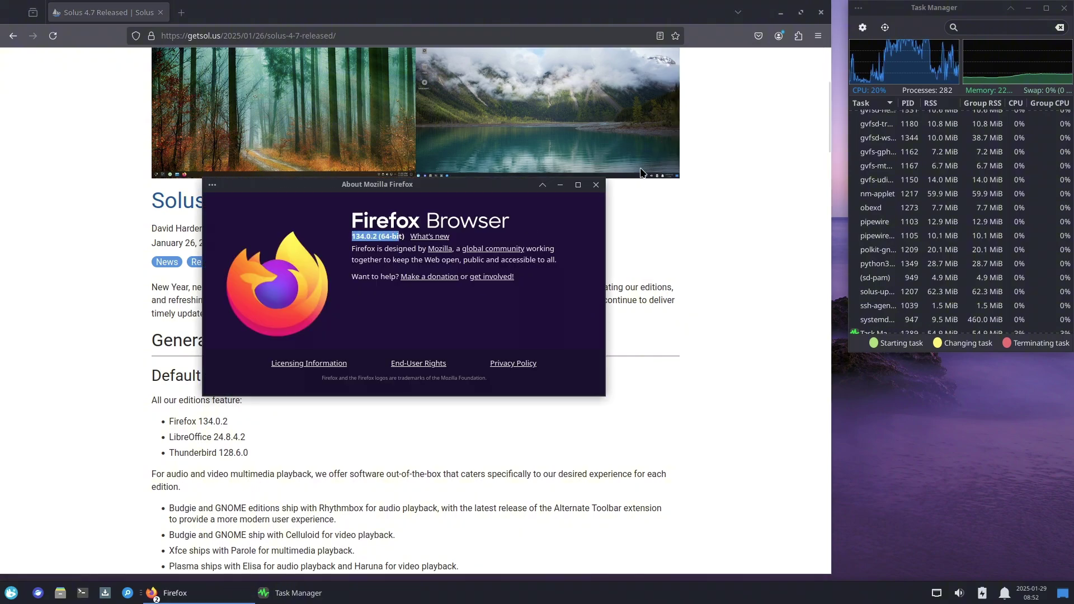
pyautogui.click(595, 186)
# Launch LibreOffice from the Office category of the applications menu.
pyautogui.click(11, 593)
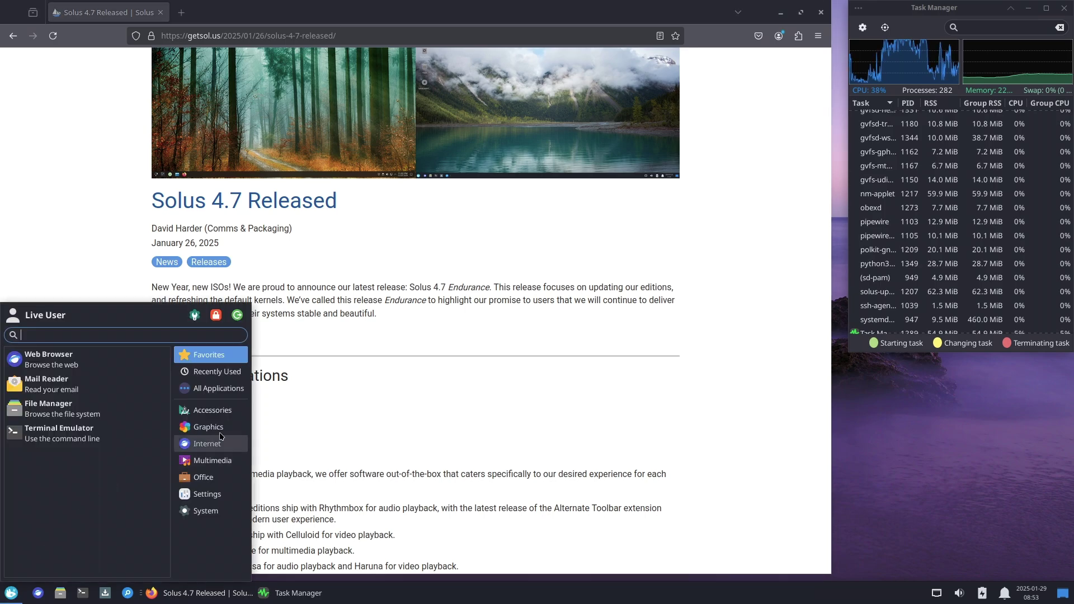
pyautogui.click(217, 478)
pyautogui.click(92, 386)
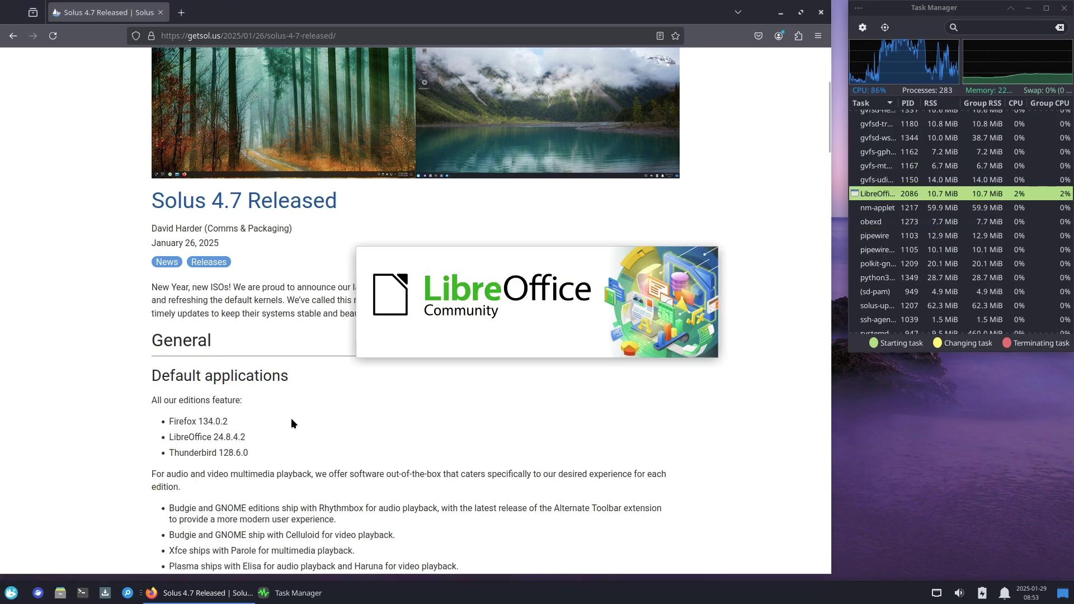
pyautogui.click(11, 593)
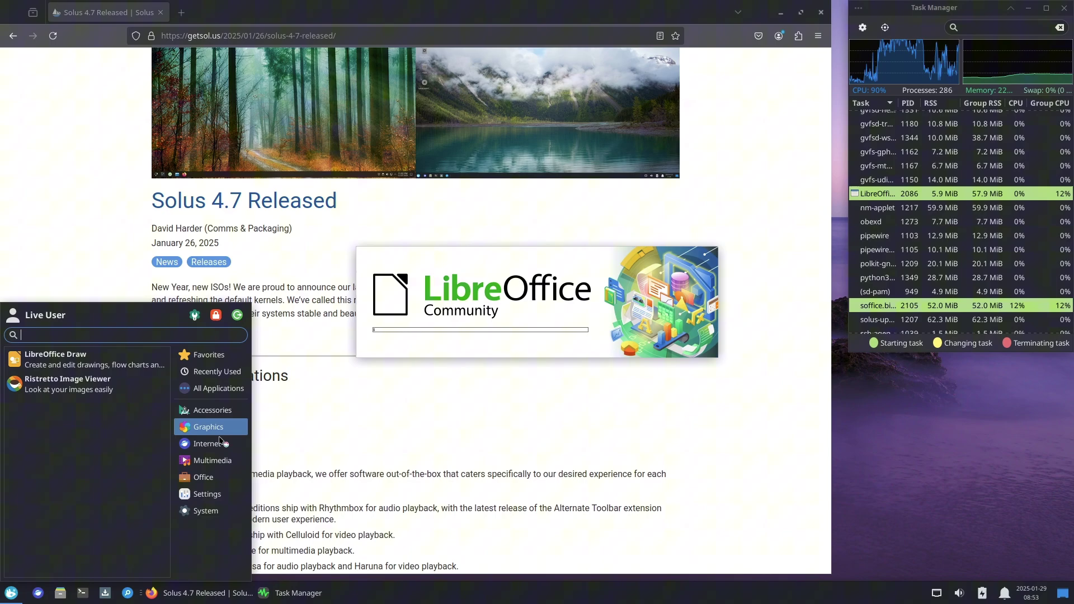
pyautogui.press('Escape')
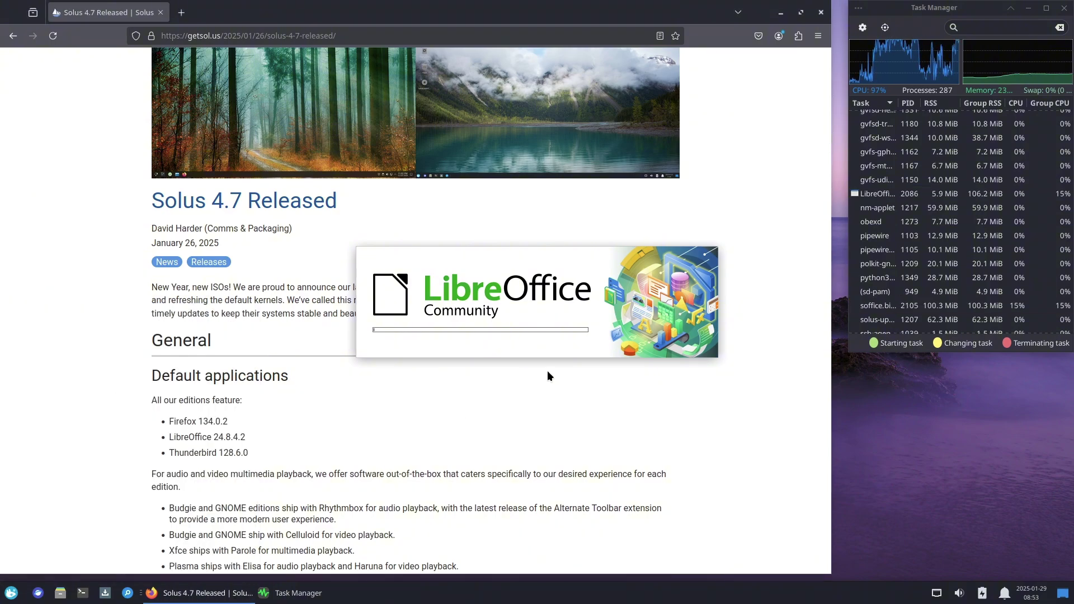
# Launch Software Center from the taskbar and scroll the notes to the Xfce section and Known Issues.
pyautogui.scroll(-3, 547, 392)
pyautogui.scroll(-3, 543, 394)
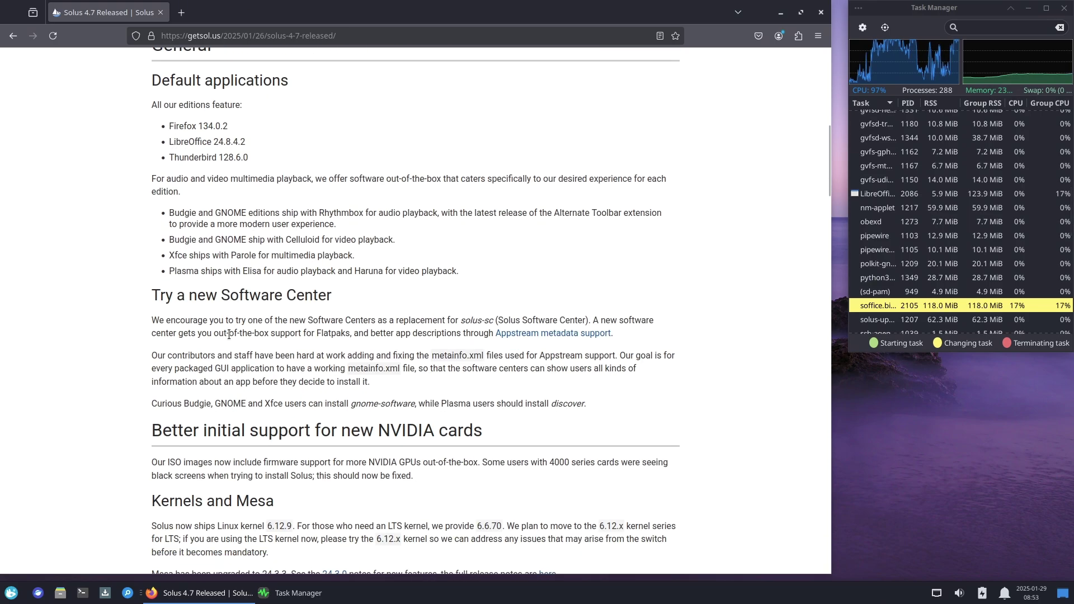
pyautogui.click(104, 593)
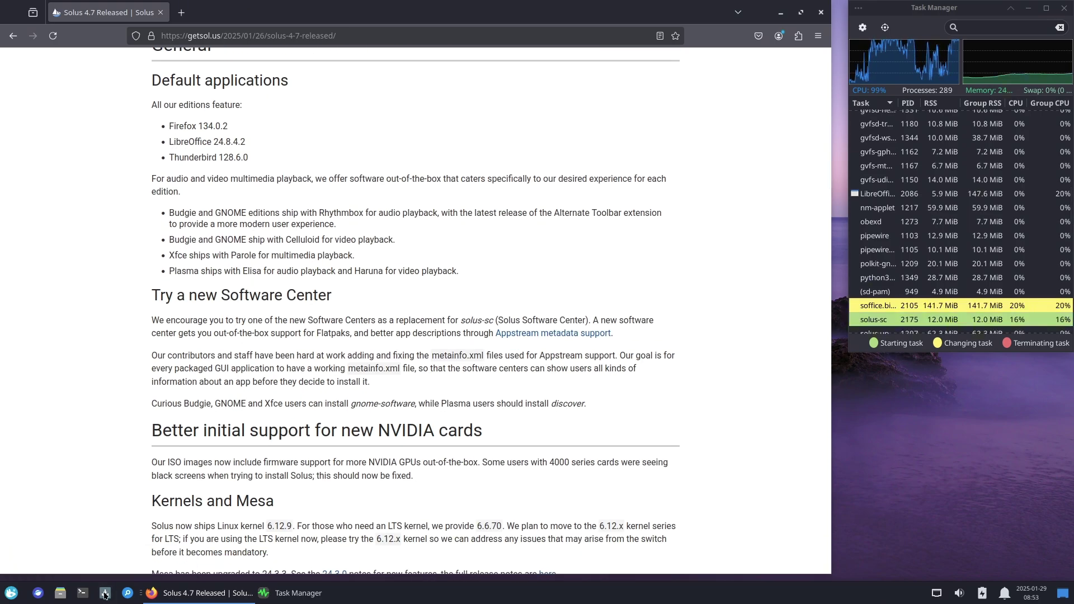
pyautogui.scroll(-20, 285, 377)
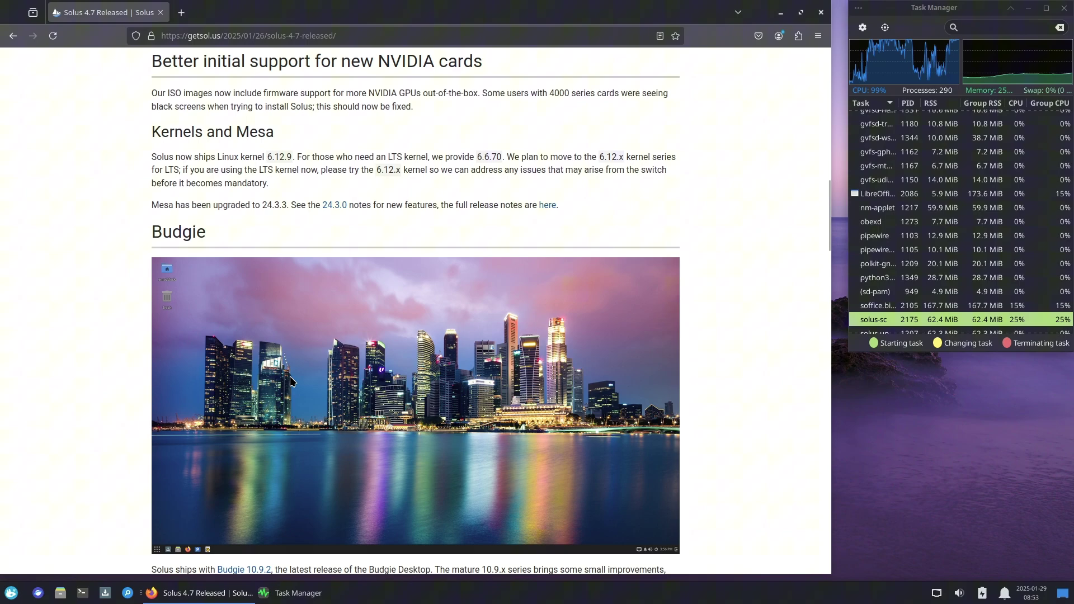
pyautogui.scroll(-20, 290, 377)
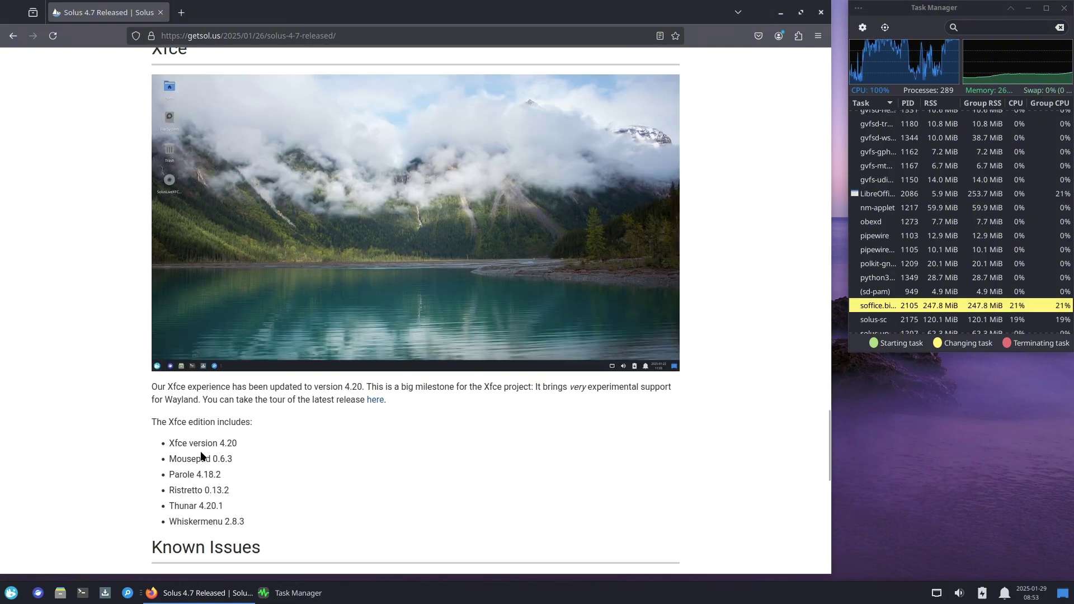
pyautogui.scroll(-3, 240, 473)
pyautogui.scroll(-5, 240, 467)
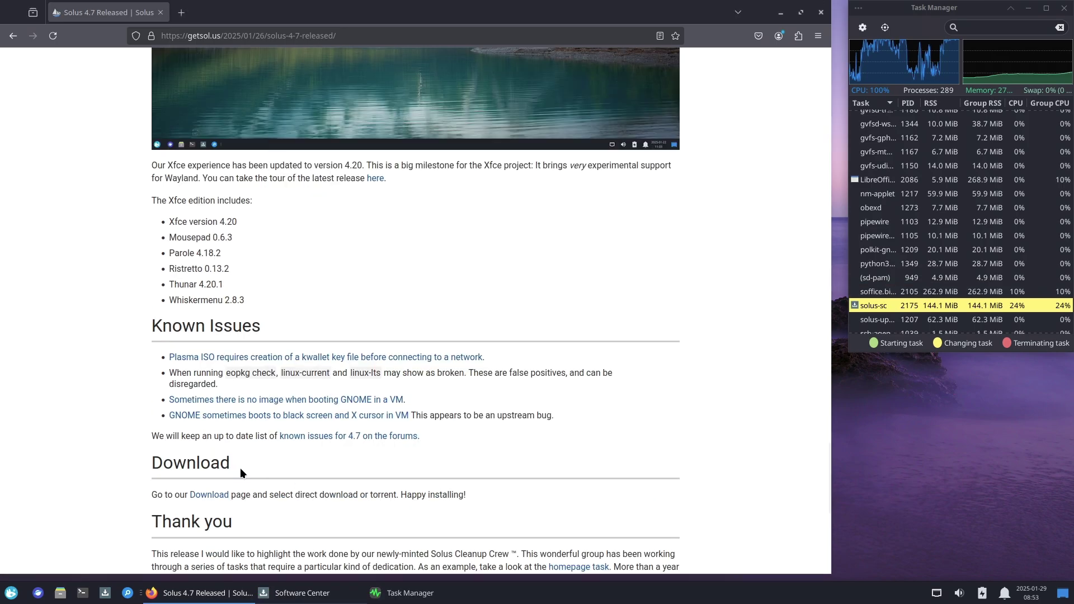
pyautogui.scroll(4, 240, 468)
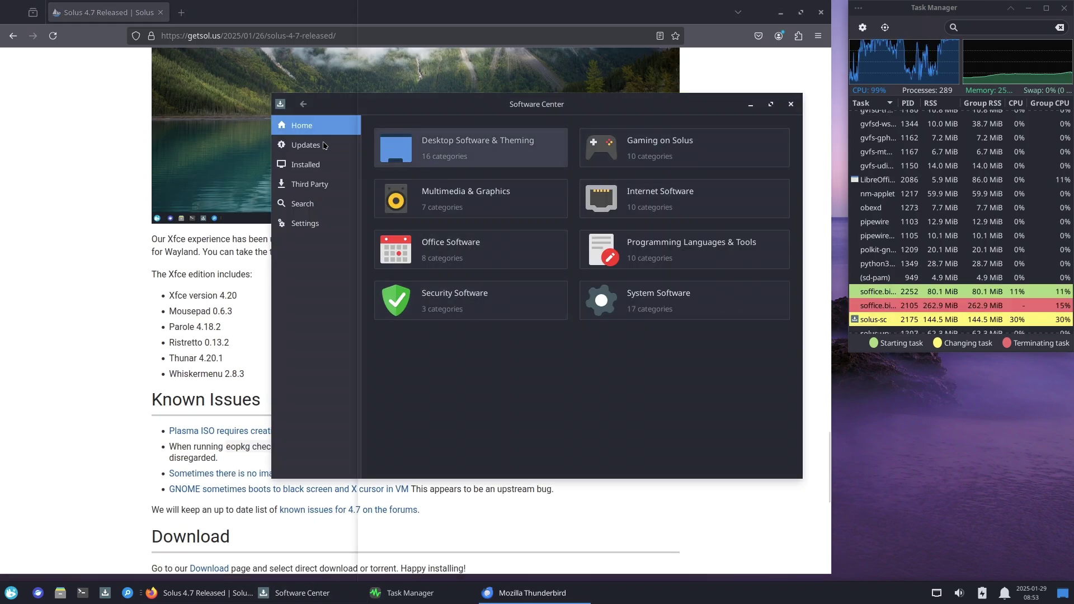
# Browse Software Center's Updates, Third Party and Installed sections.
pyautogui.click(323, 144)
pyautogui.click(316, 184)
pyautogui.click(316, 170)
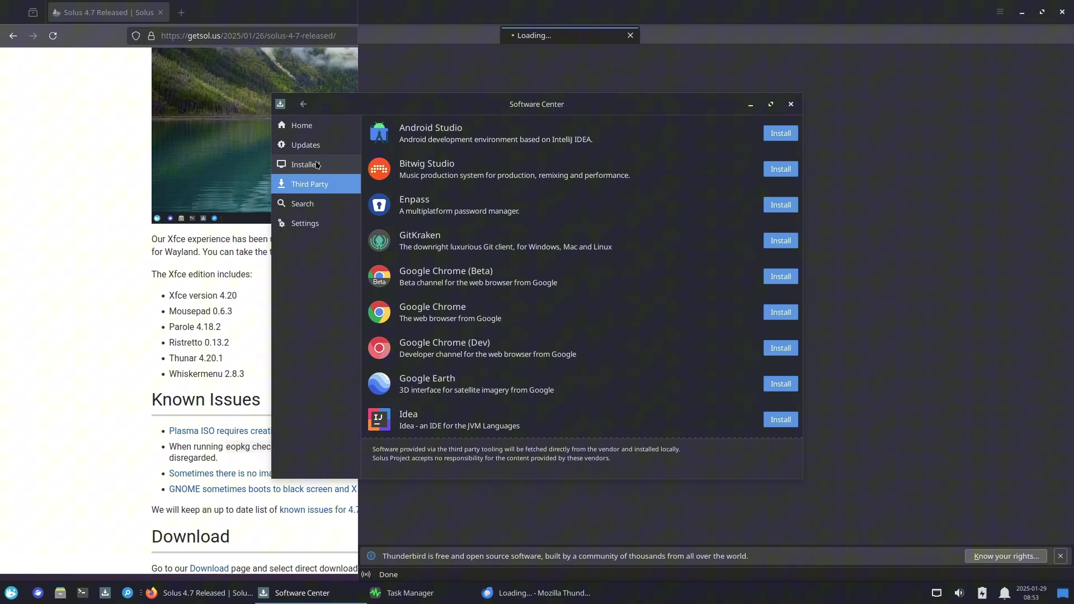
pyautogui.click(320, 188)
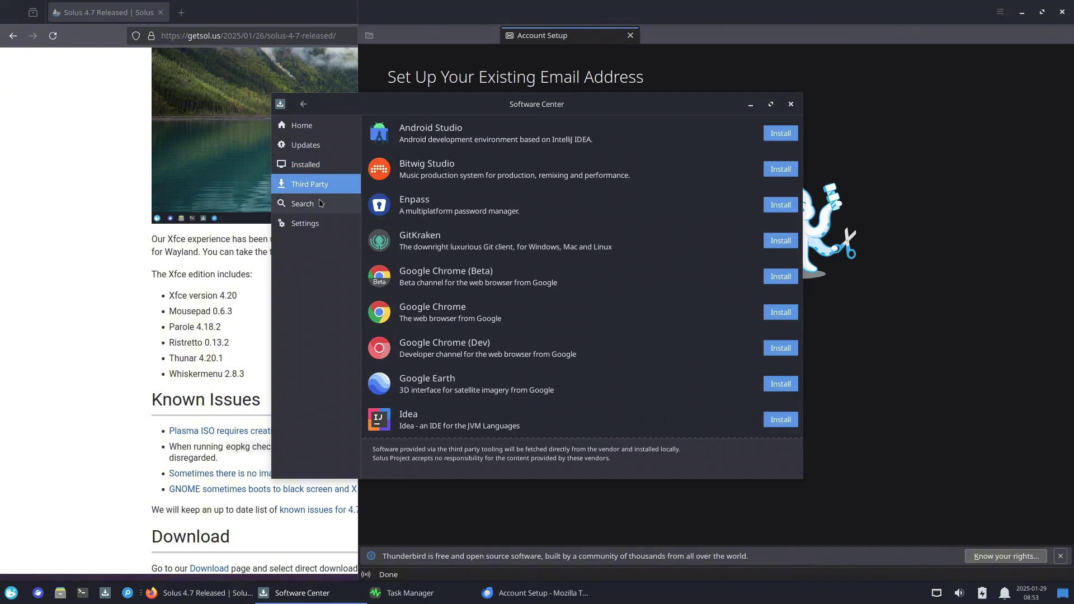
# Maximize Software Center, then visit its Search, Settings, Third Party and Installed pages.
pyautogui.hotkey('ctrl', 'f')
pyautogui.click(771, 104)
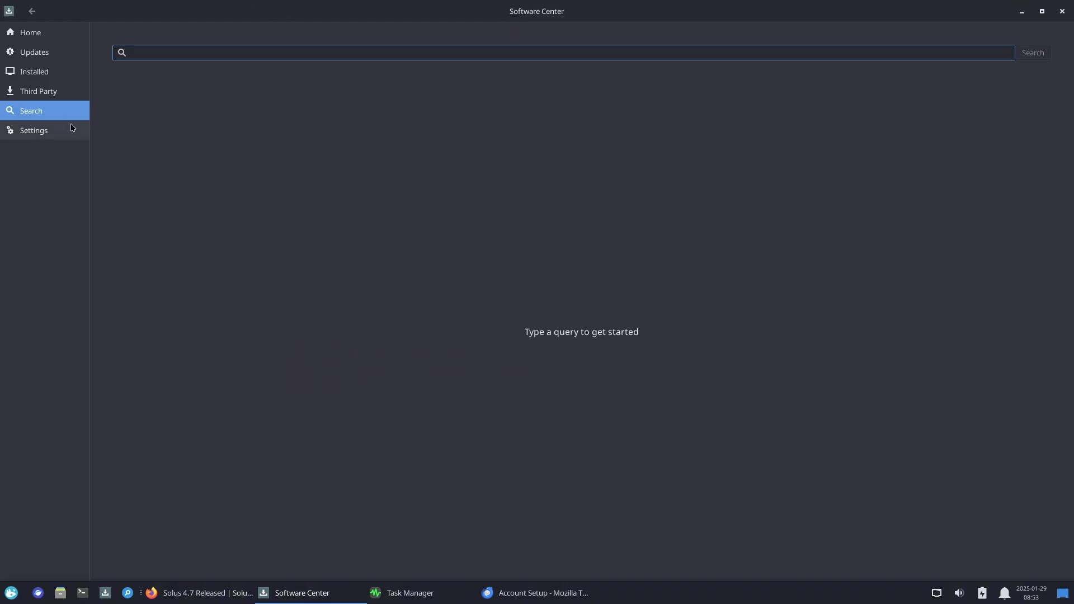
pyautogui.click(70, 127)
pyautogui.click(68, 111)
pyautogui.click(67, 92)
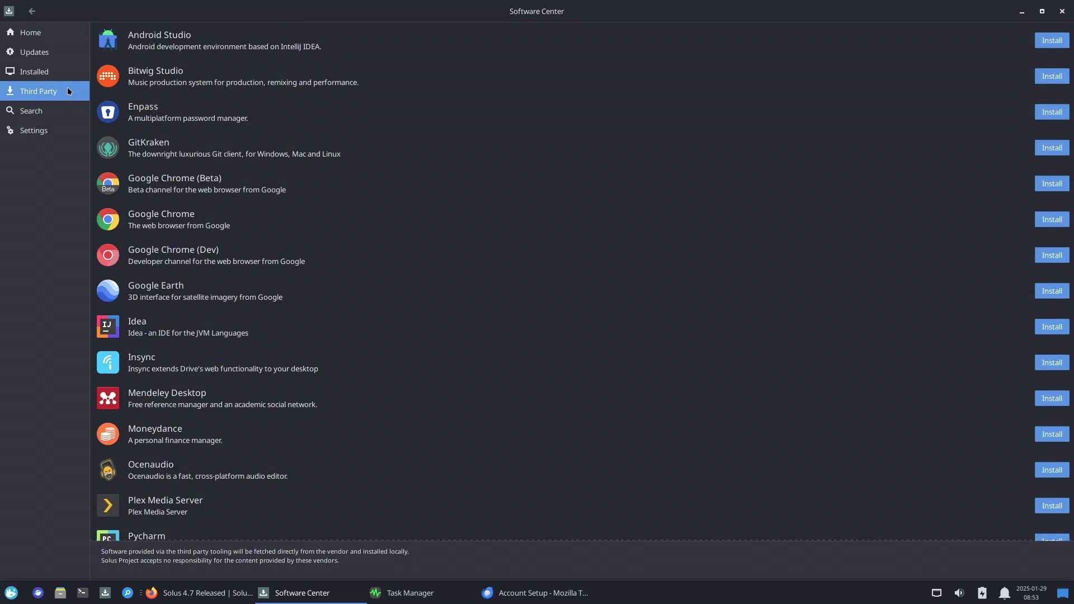
pyautogui.click(59, 70)
# Close Software Center, confirm LibreOffice version 24.8.4.2 in Calc, and exit LibreOffice.
pyautogui.click(1063, 11)
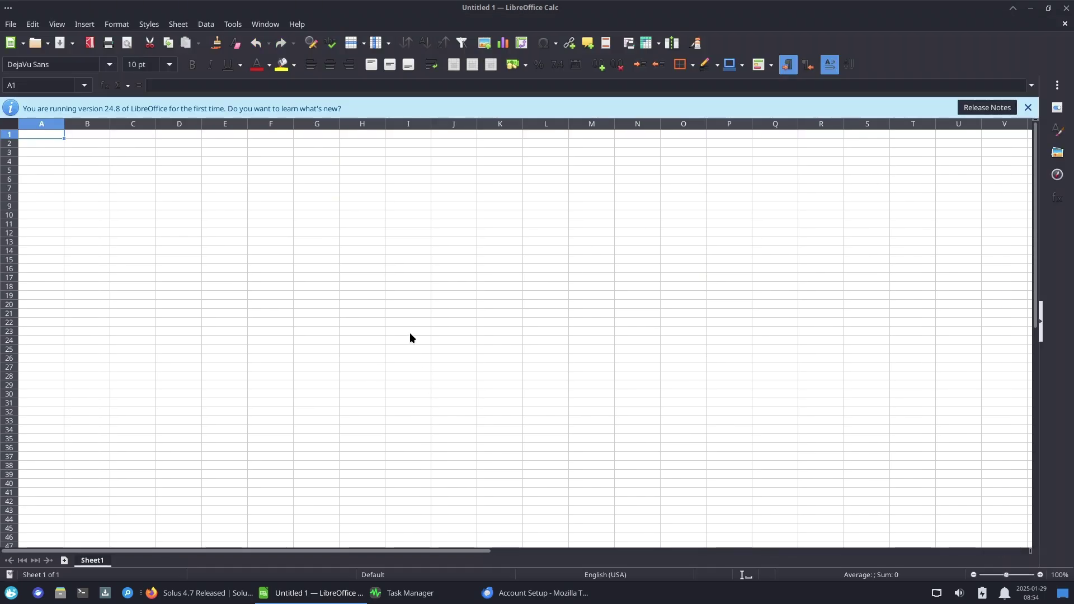
pyautogui.click(297, 24)
pyautogui.click(323, 232)
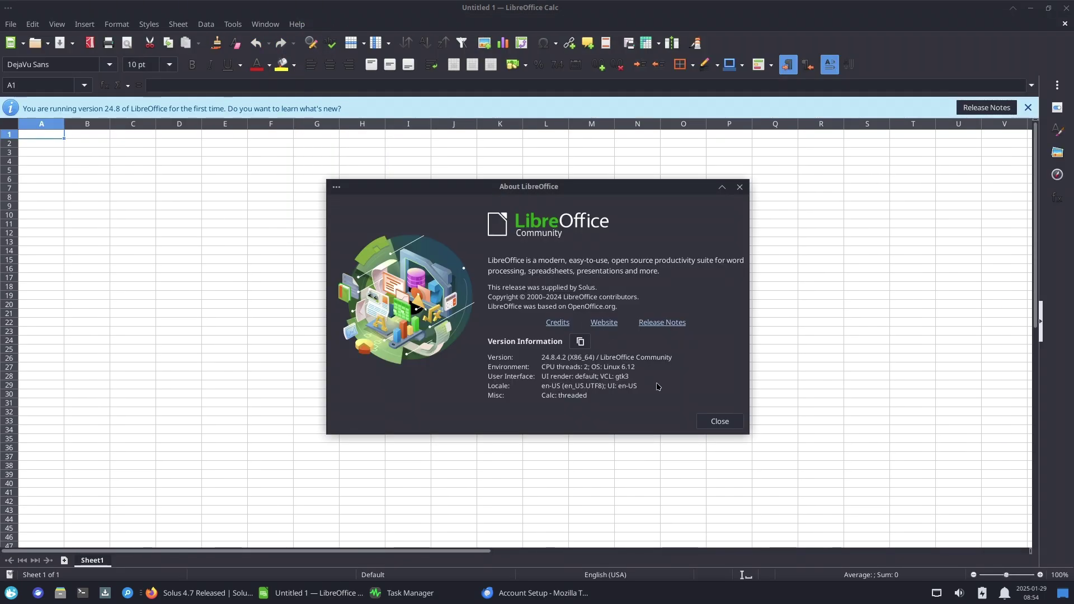
pyautogui.click(720, 421)
pyautogui.click(11, 24)
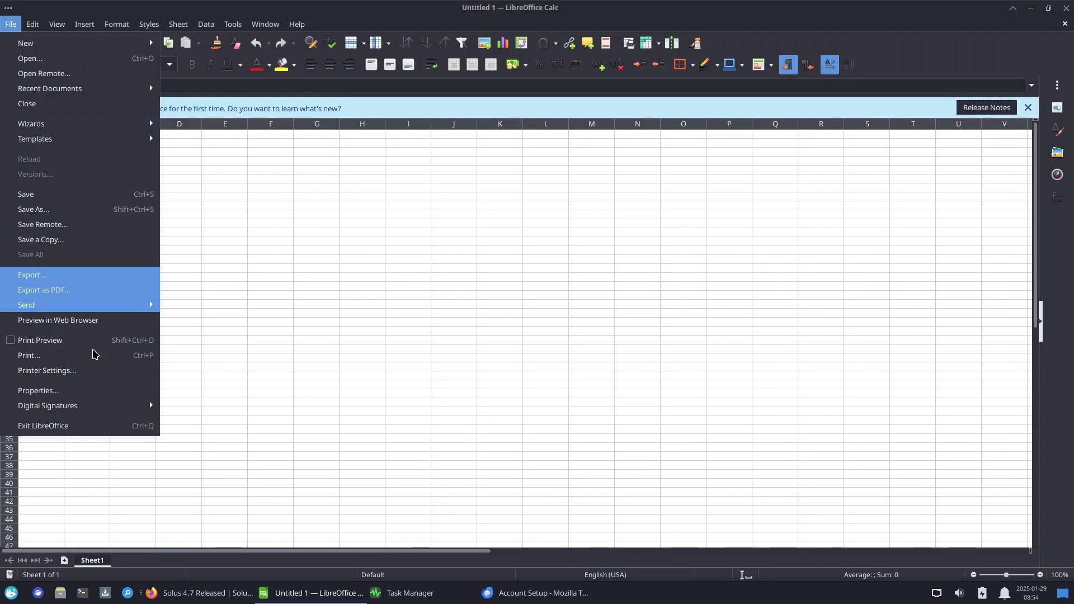
pyautogui.click(91, 423)
# View Thunderbird's About information, then close Thunderbird.
pyautogui.click(1000, 12)
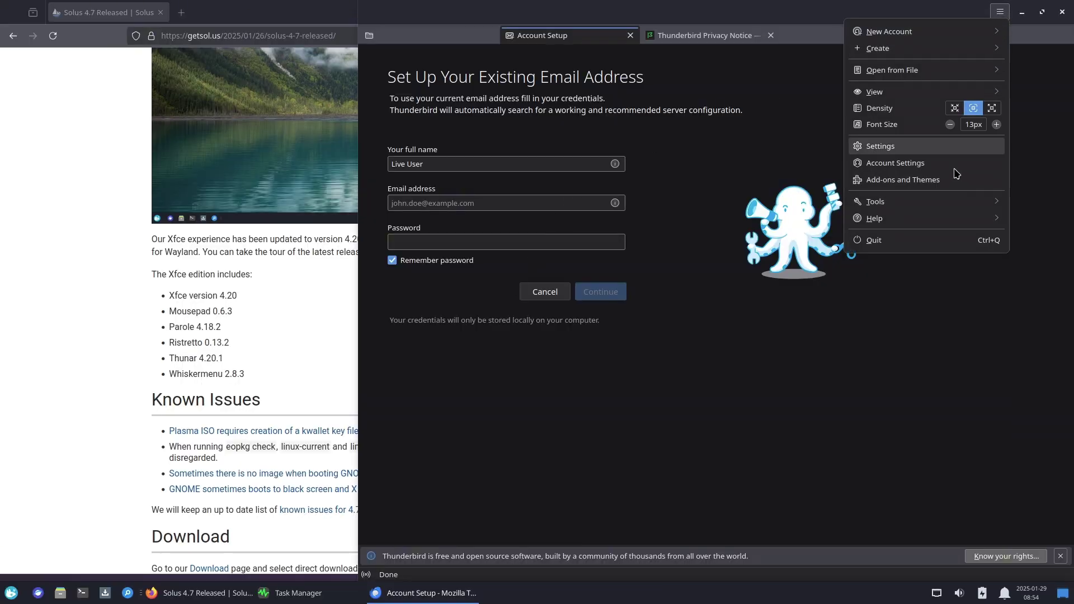
pyautogui.click(917, 218)
pyautogui.click(895, 185)
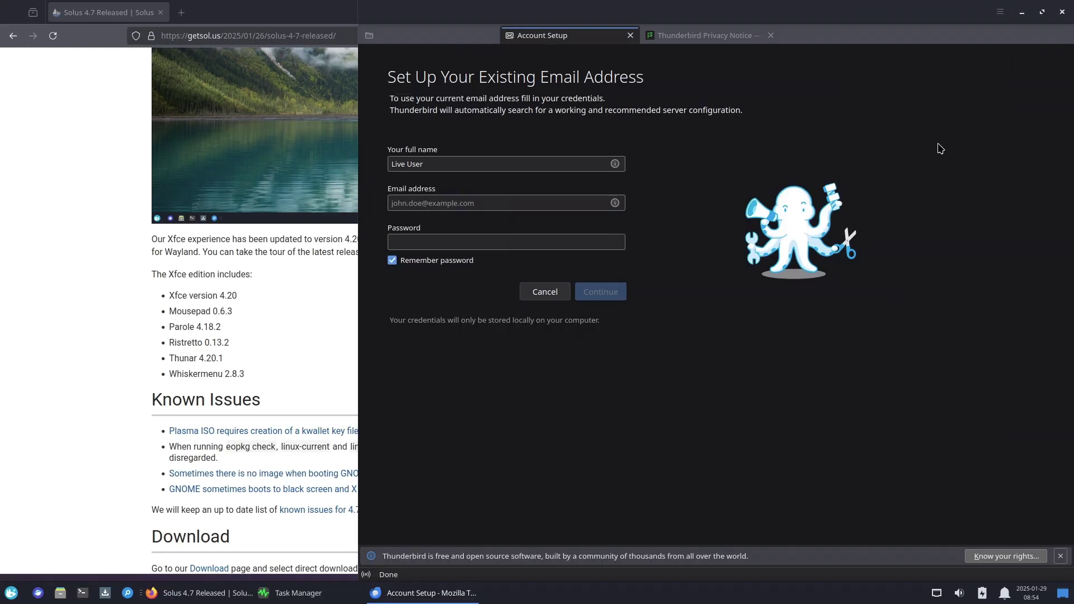
pyautogui.click(1062, 13)
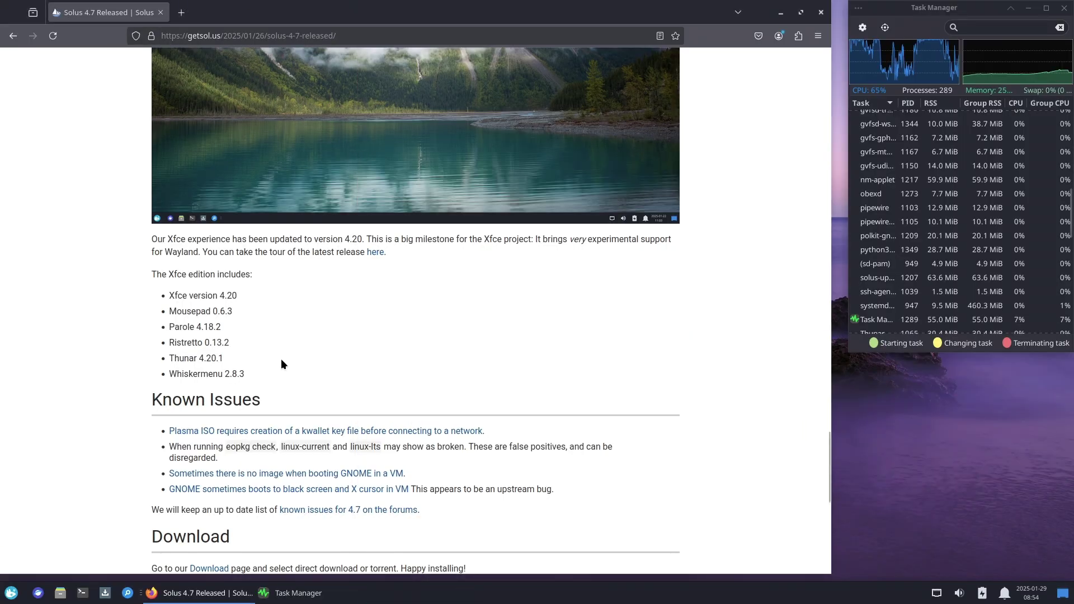
# Launch Mousepad from Accessories, confirm version 0.6.3 in its About dialog, and close it.
pyautogui.click(12, 592)
pyautogui.click(222, 414)
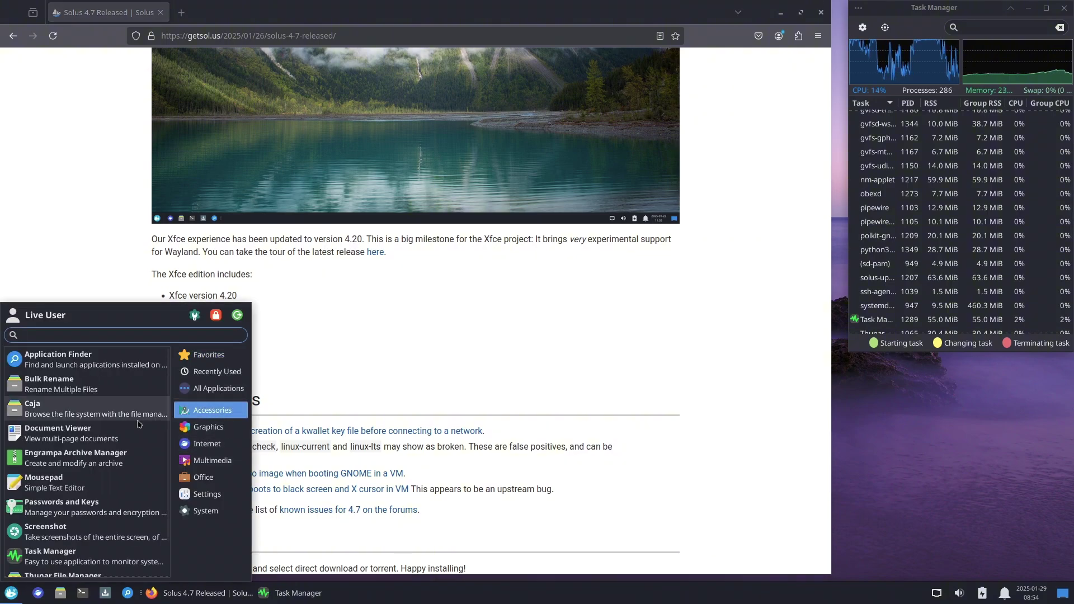
pyautogui.scroll(-1, 69, 466)
pyautogui.click(71, 460)
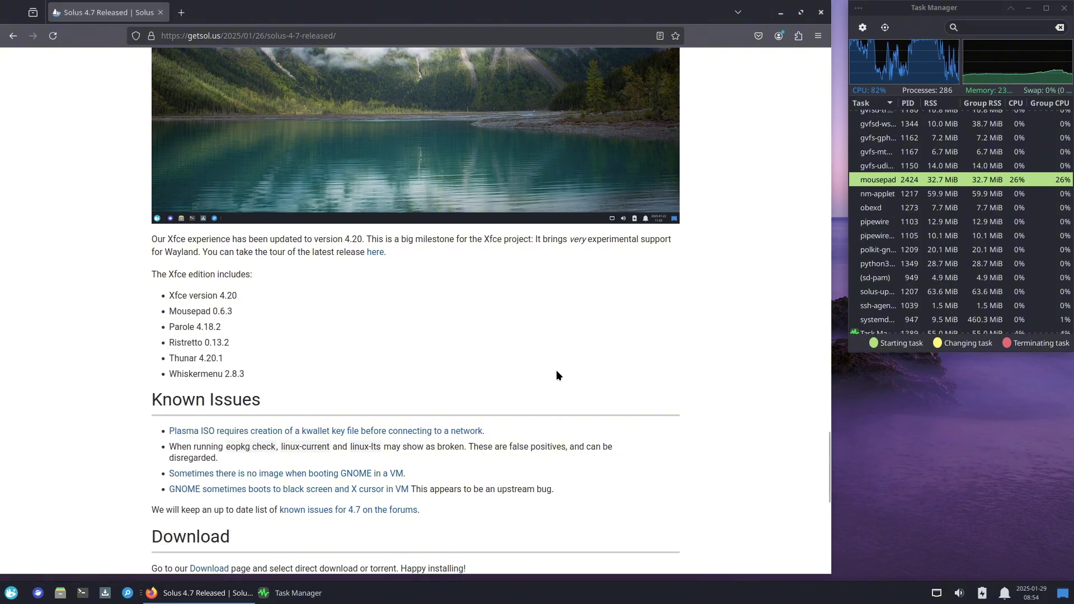
pyautogui.click(519, 172)
pyautogui.click(534, 208)
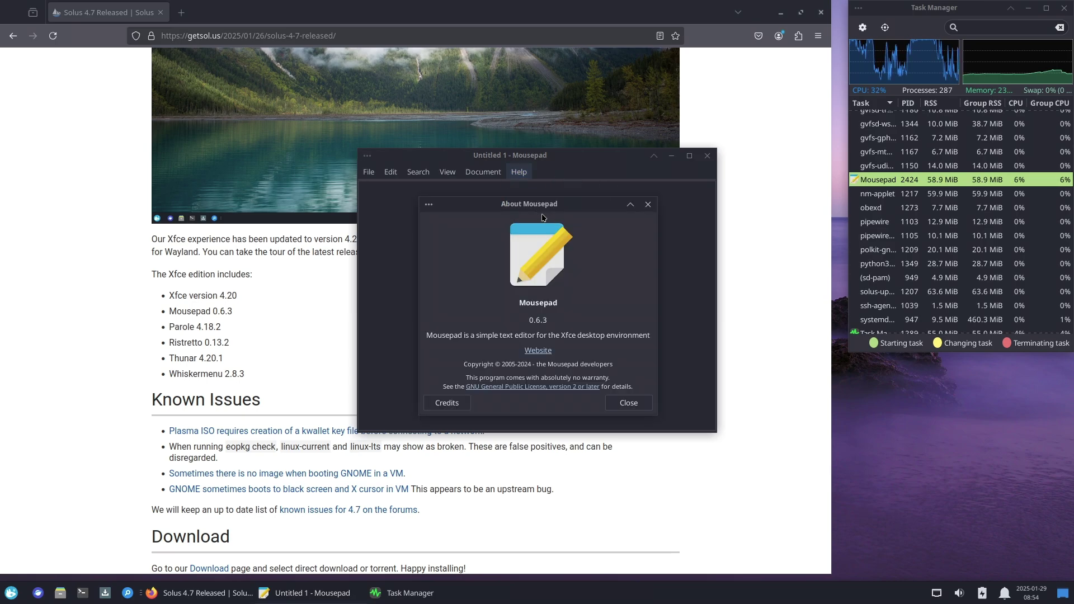
pyautogui.click(616, 412)
pyautogui.click(707, 155)
# Launch Parole via a 'par' menu search, confirm version 4.18.2, and quit it.
pyautogui.click(13, 592)
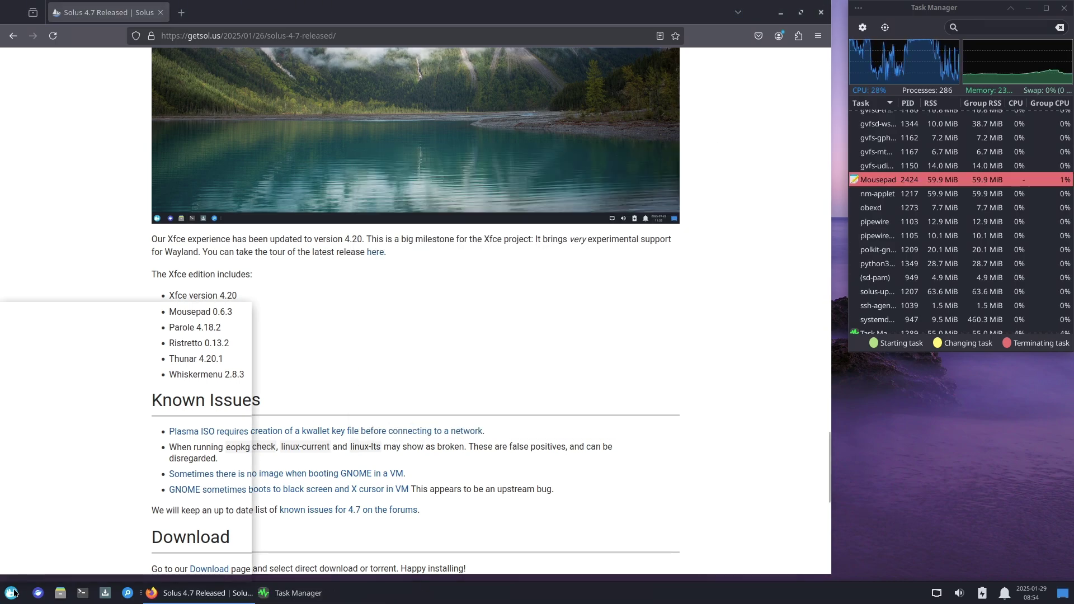
pyautogui.write('par')
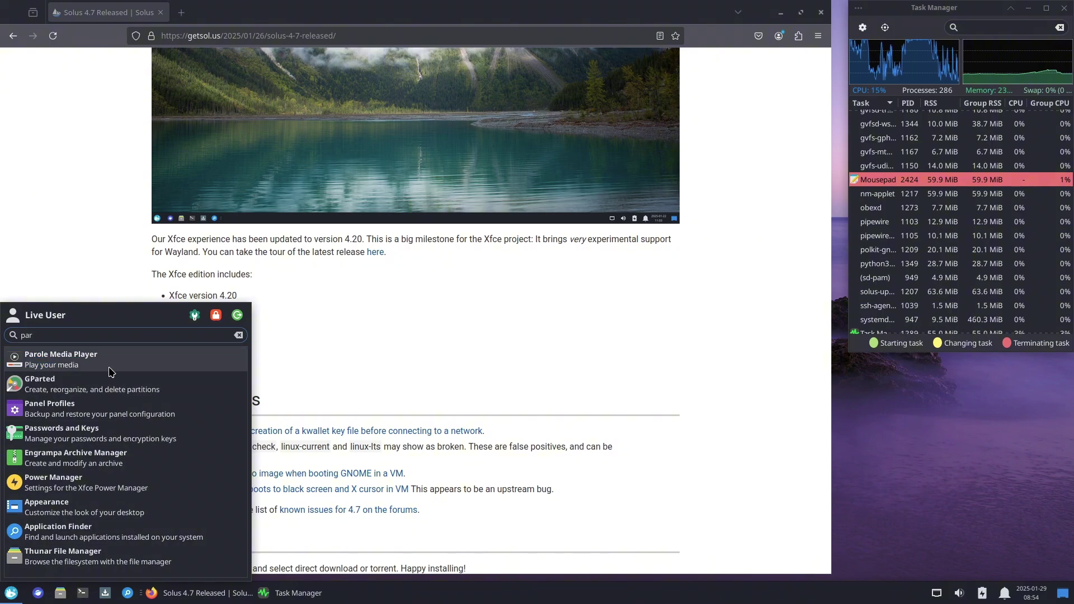
pyautogui.click(109, 369)
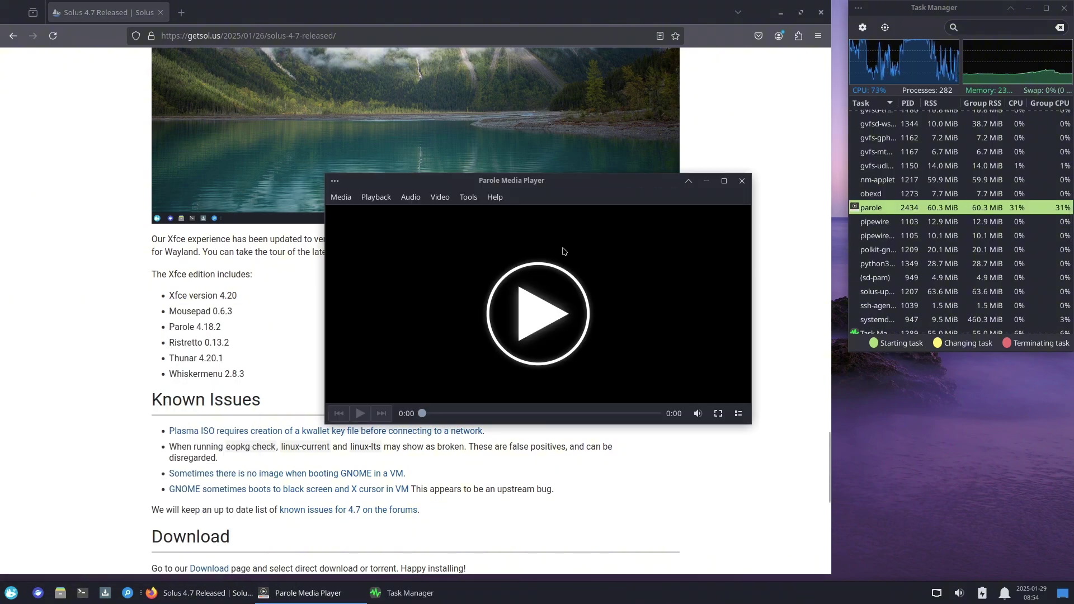
pyautogui.click(495, 197)
pyautogui.click(506, 266)
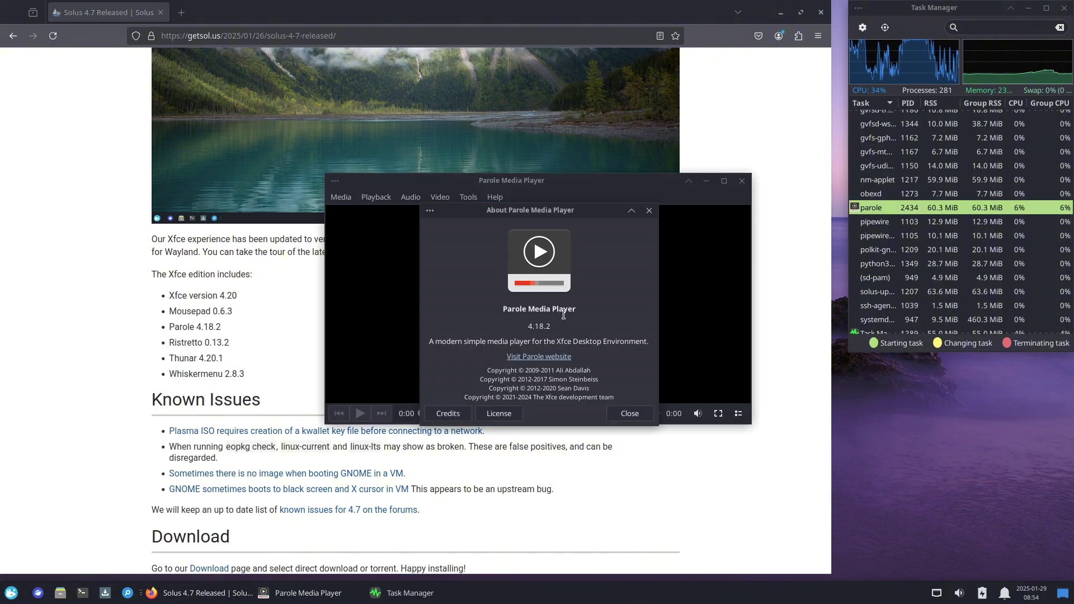
pyautogui.click(619, 419)
pyautogui.hotkey('ctrl', 'q')
# Launch Ristretto via a 'ris' search, confirm version 0.13.3, and close it.
pyautogui.click(13, 595)
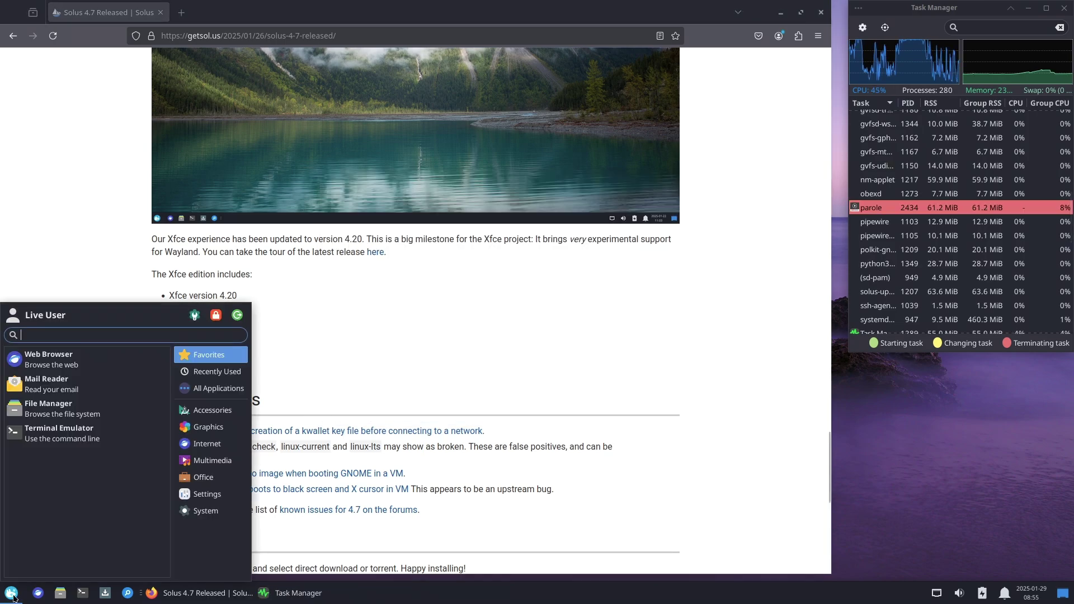
pyautogui.write('ris')
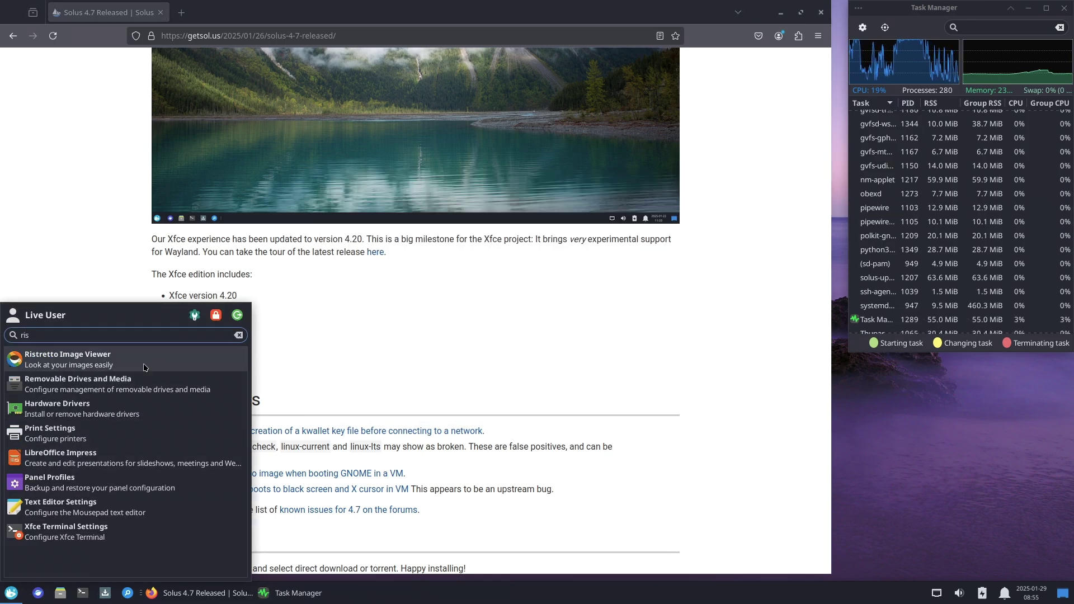
pyautogui.click(144, 368)
pyautogui.click(471, 183)
pyautogui.click(481, 220)
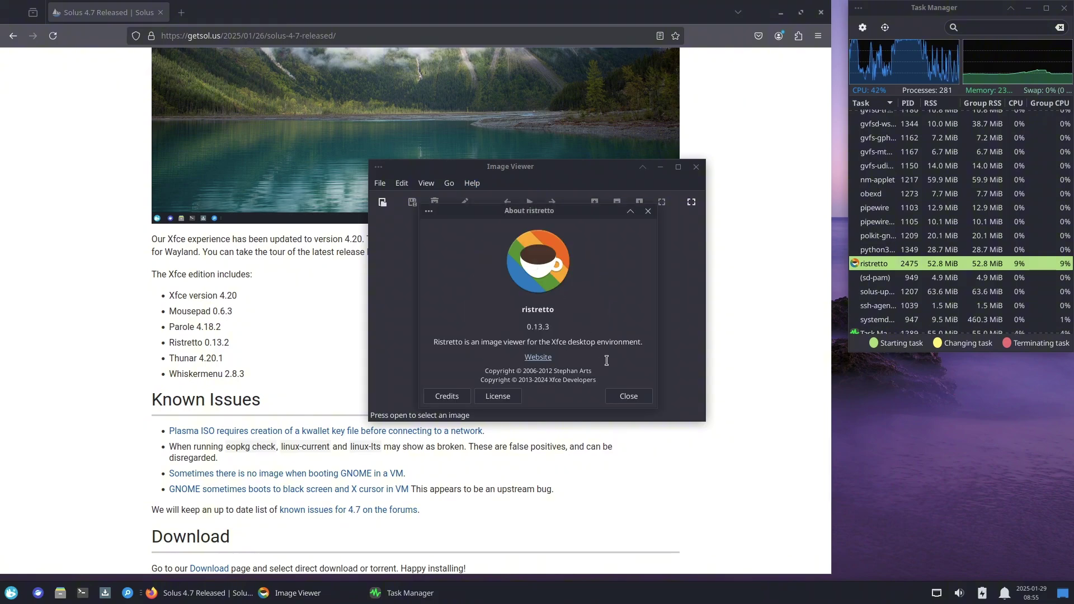
pyautogui.click(627, 397)
pyautogui.click(696, 167)
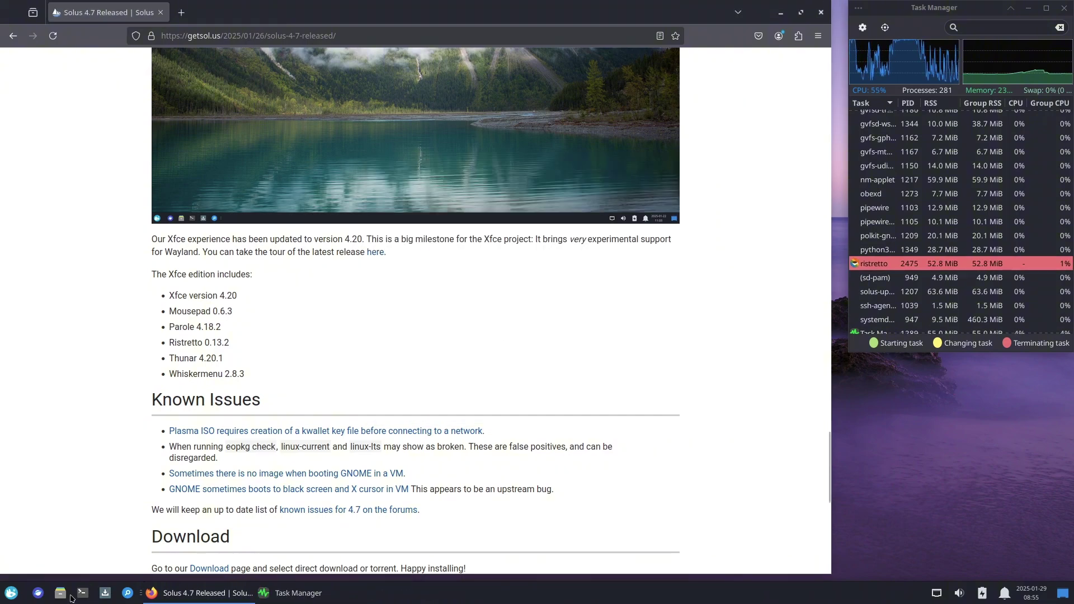
# Open Thunar, view its About dialog, then maximize and browse File System into sys/kernel.
pyautogui.click(62, 595)
pyautogui.click(510, 172)
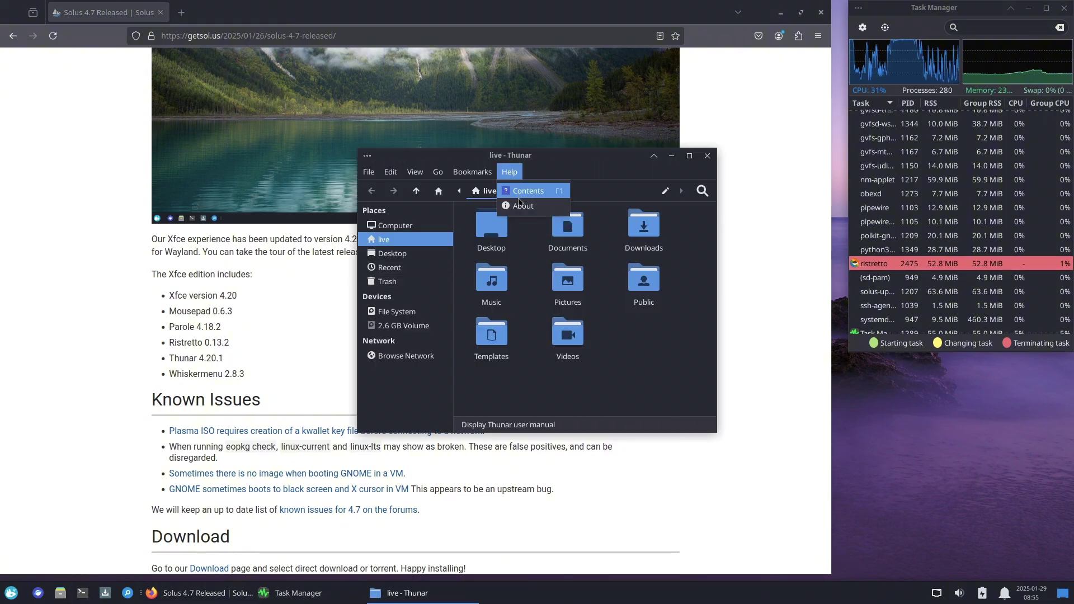
pyautogui.click(526, 206)
pyautogui.click(627, 414)
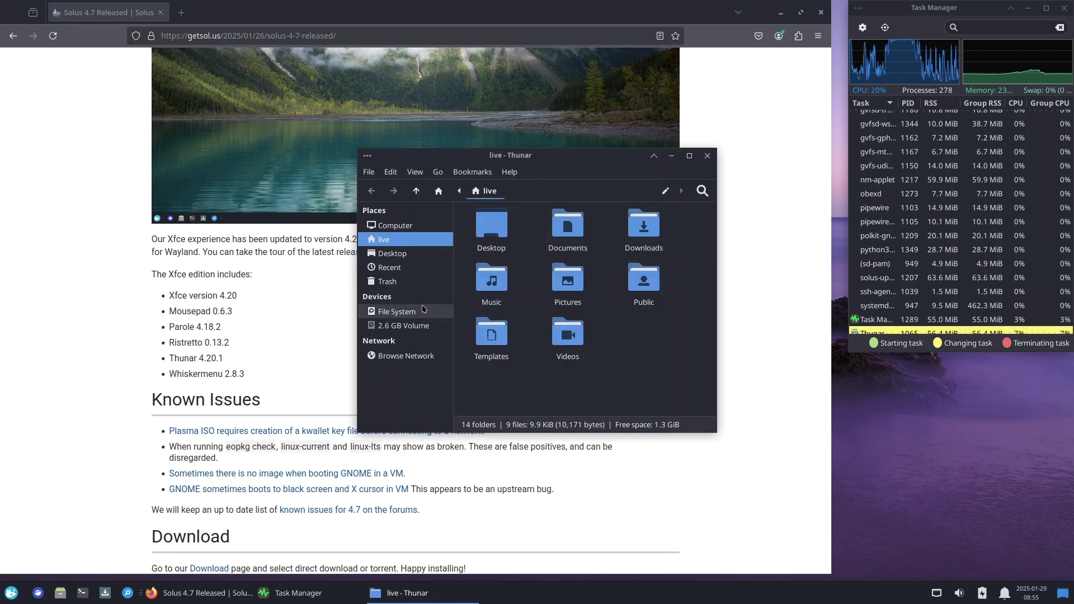
pyautogui.click(396, 312)
pyautogui.click(690, 156)
pyautogui.doubleClick(209, 133)
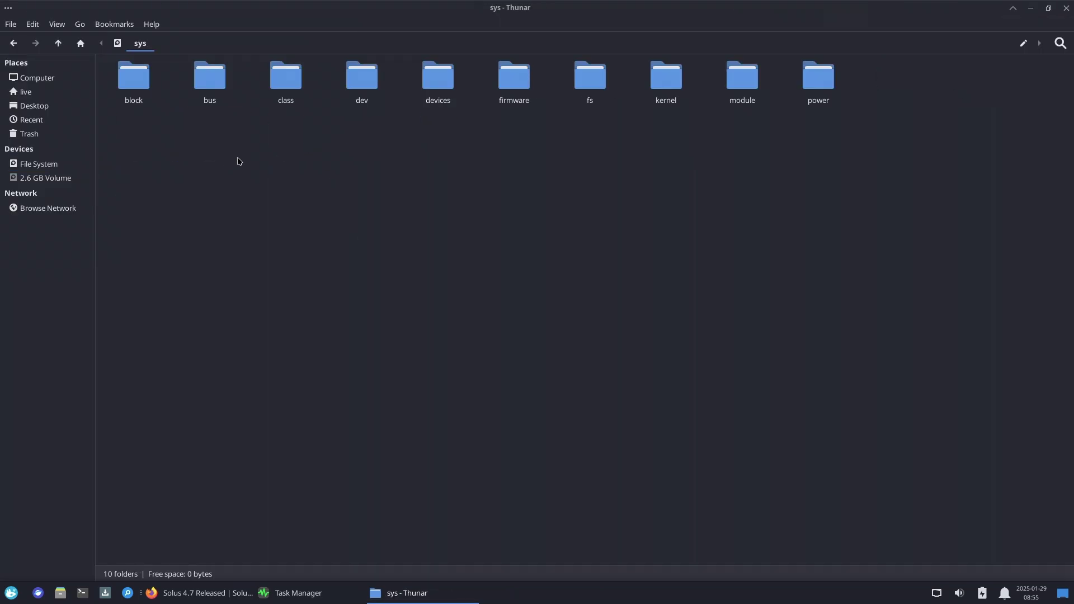
pyautogui.doubleClick(663, 90)
# Close Thunar and scroll through the Solus 4.7 post in Firefox.
pyautogui.click(1067, 9)
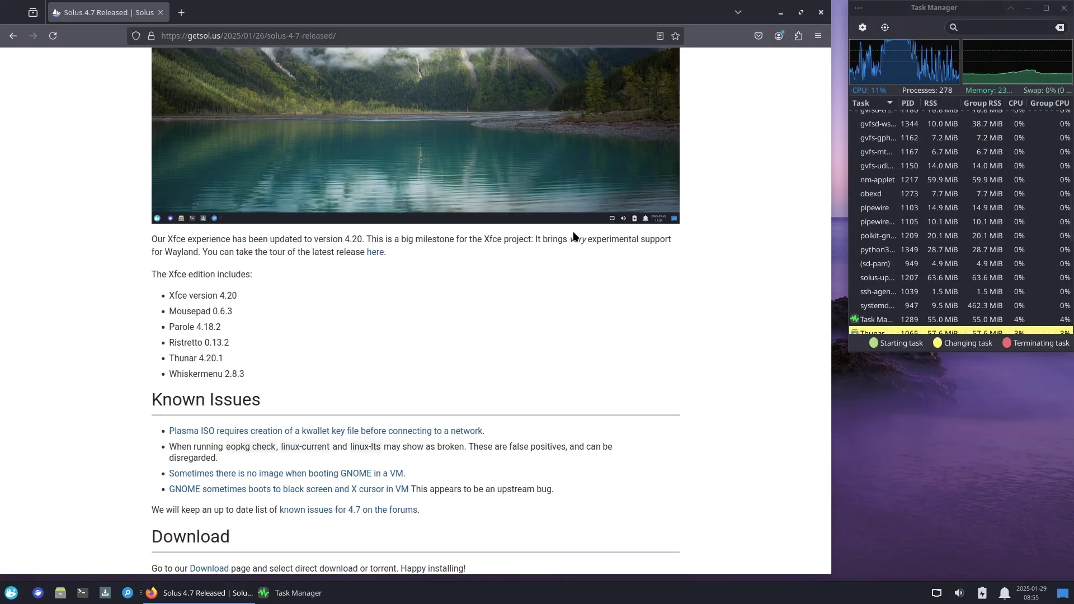
pyautogui.scroll(-6, 384, 307)
pyautogui.scroll(15, 438, 346)
pyautogui.scroll(20, 440, 347)
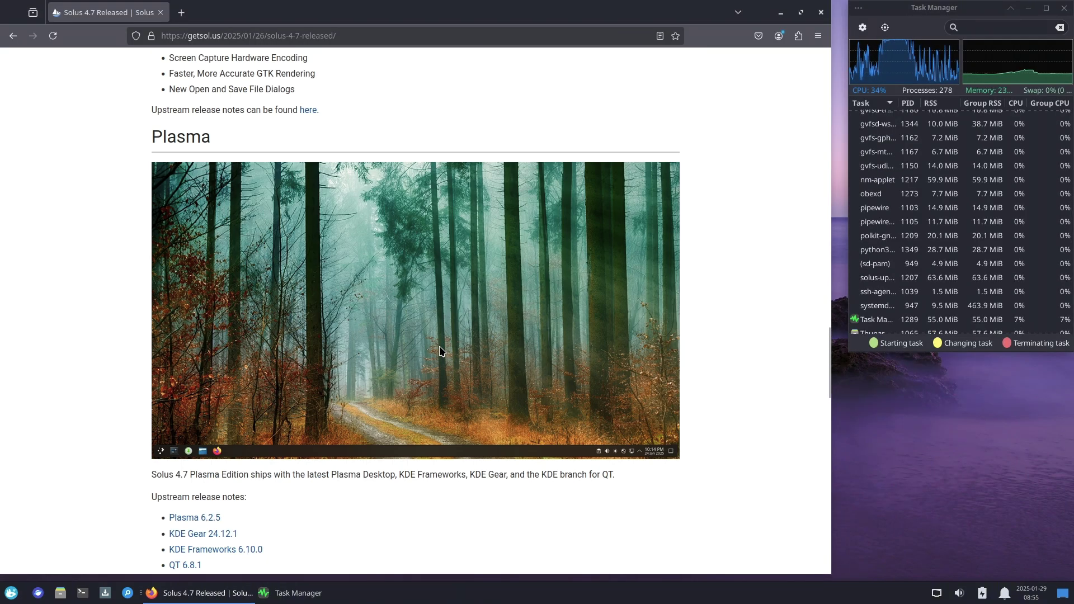
pyautogui.scroll(-20, 440, 350)
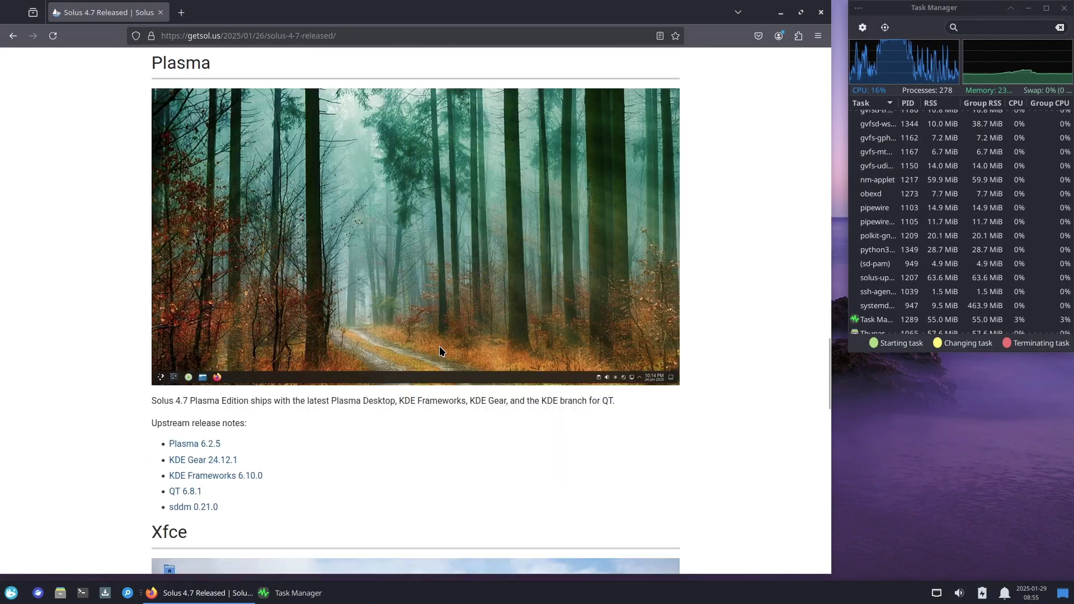
# Set the desktop wallpaper to the cloudy mountain lake image via Desktop Settings.
pyautogui.rightClick(886, 485)
pyautogui.click(909, 471)
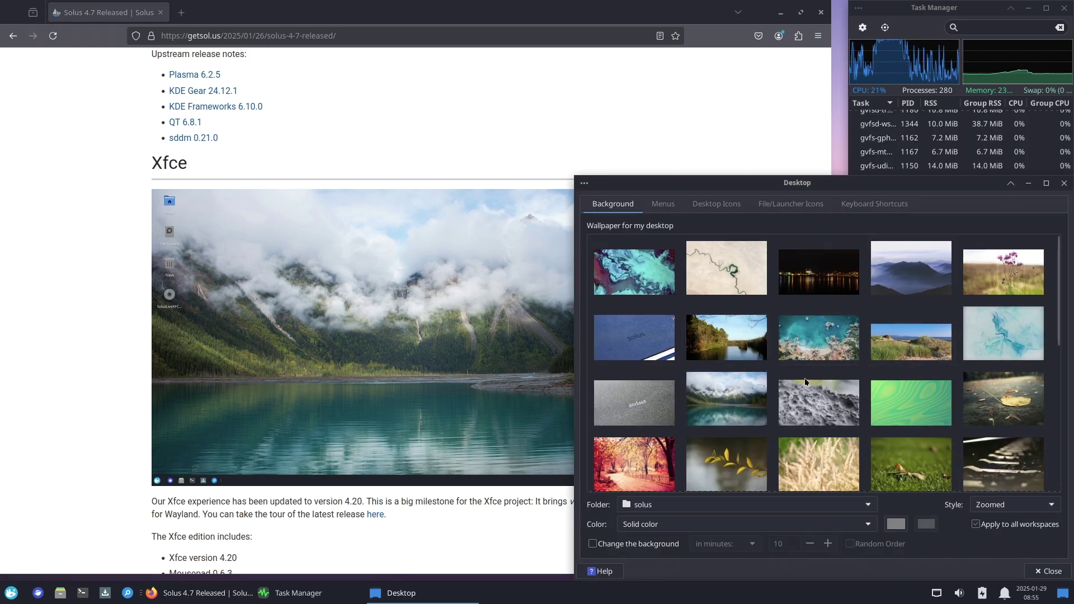
pyautogui.click(706, 397)
pyautogui.click(1064, 183)
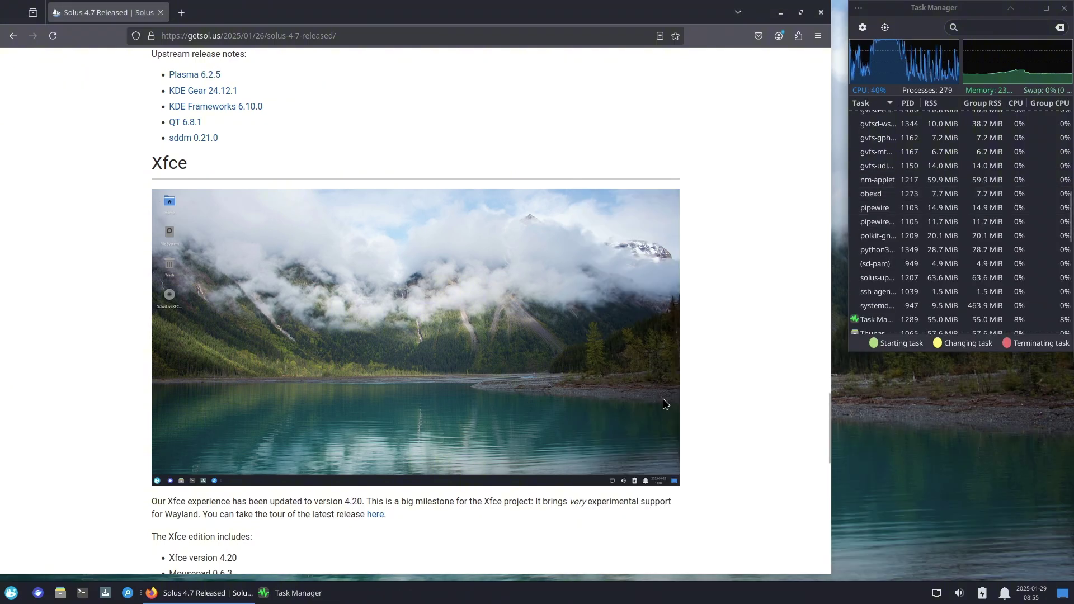
pyautogui.scroll(-10, 663, 403)
pyautogui.scroll(6, 661, 403)
pyautogui.scroll(15, 660, 398)
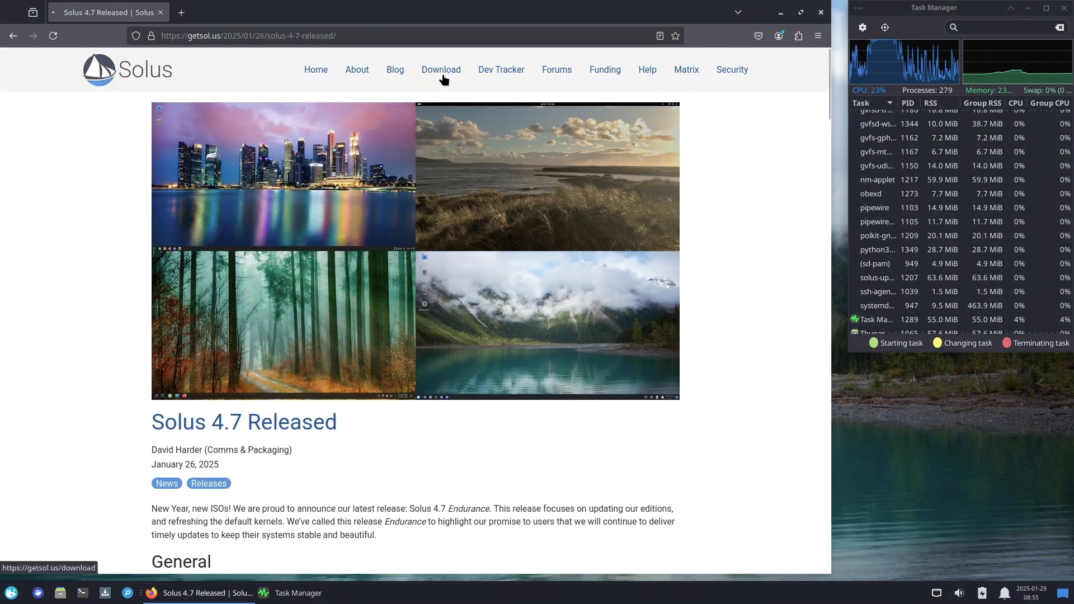
# On the Solus download page, background-open the installation requirements and download the XFCE-Beta ISO.
pyautogui.click(443, 80)
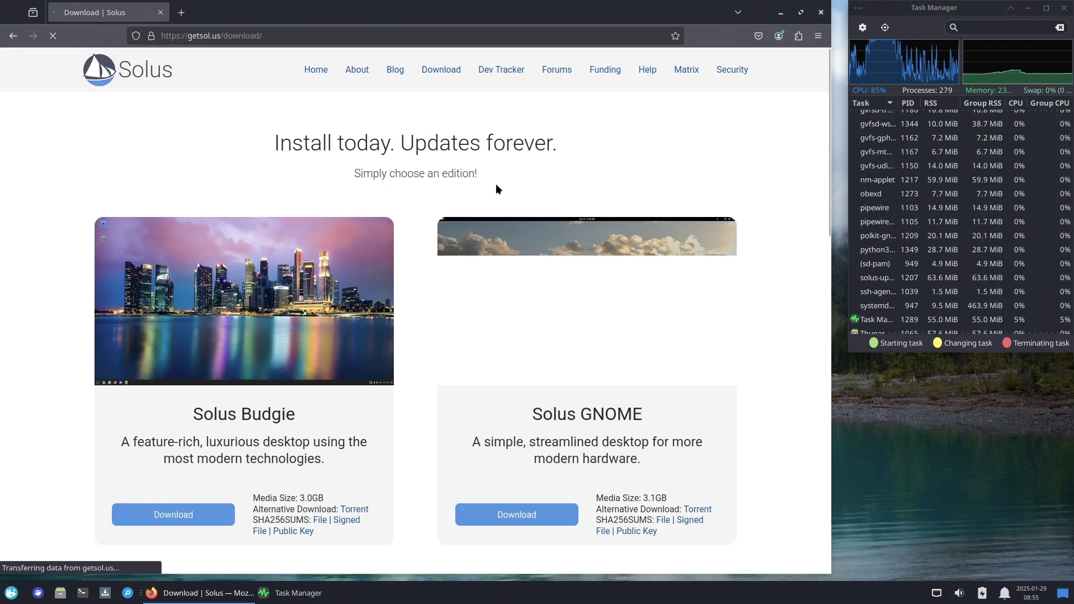
pyautogui.scroll(-9, 546, 287)
pyautogui.scroll(-1, 575, 346)
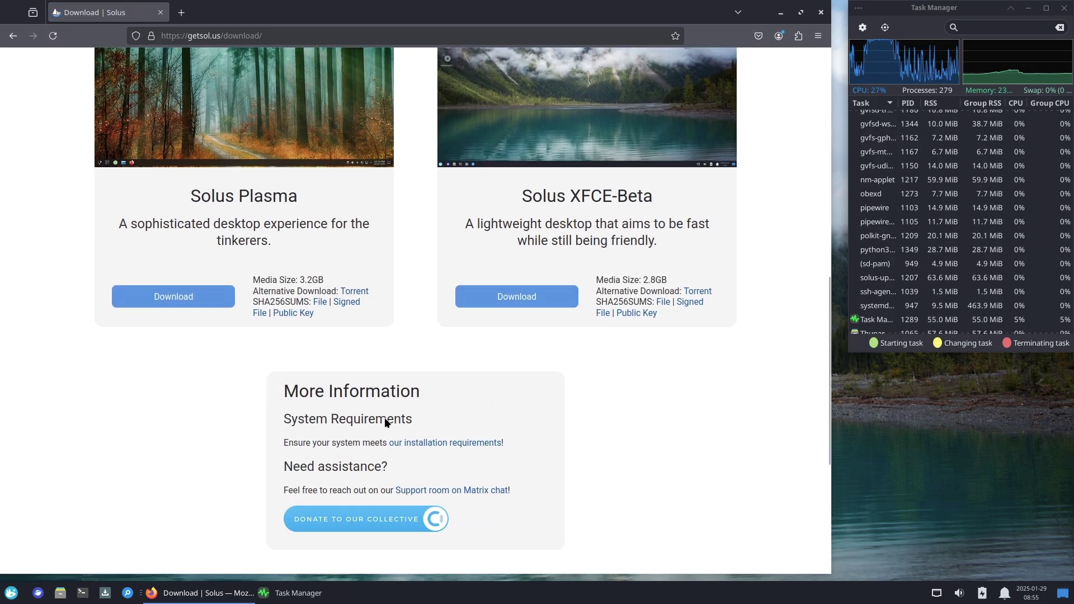
pyautogui.middleClick(449, 445)
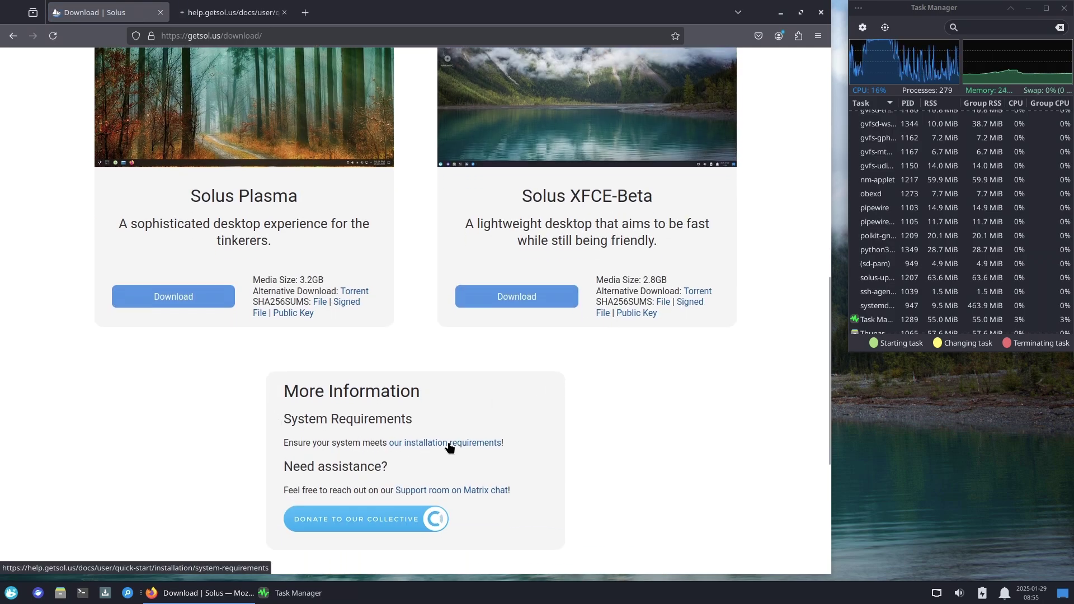
pyautogui.click(556, 301)
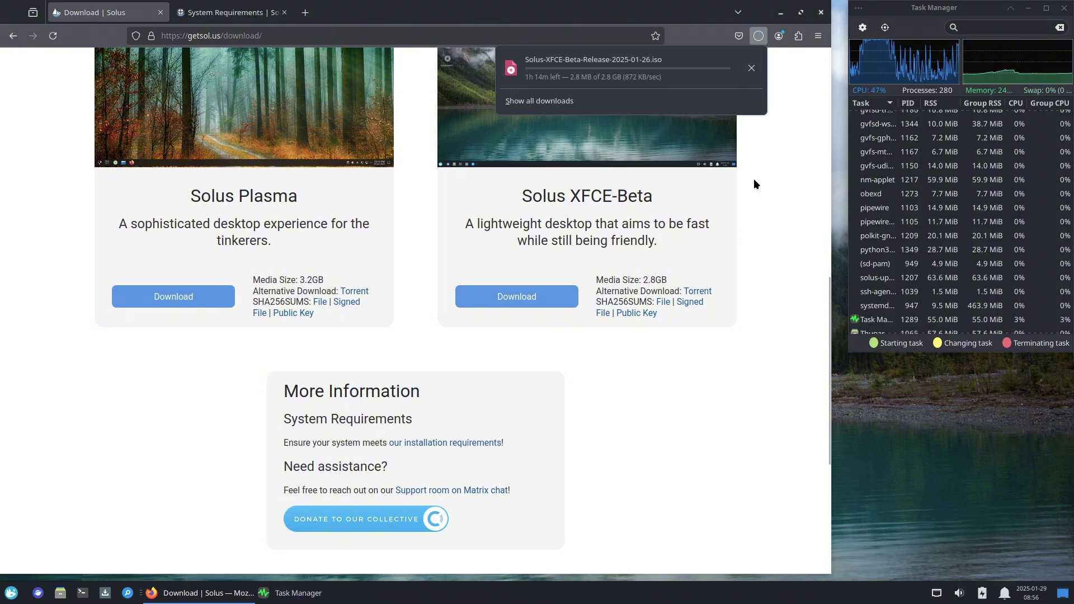
# Review the System Requirements page, toggling dark theme on and off, then close Firefox.
pyautogui.click(230, 13)
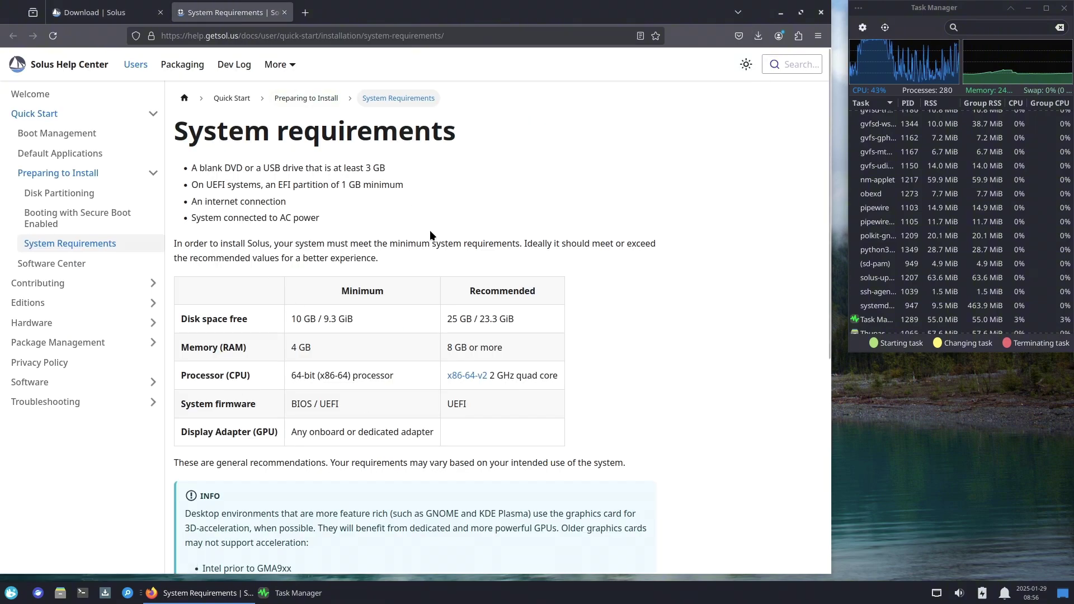
pyautogui.scroll(-5, 552, 385)
pyautogui.scroll(5, 552, 385)
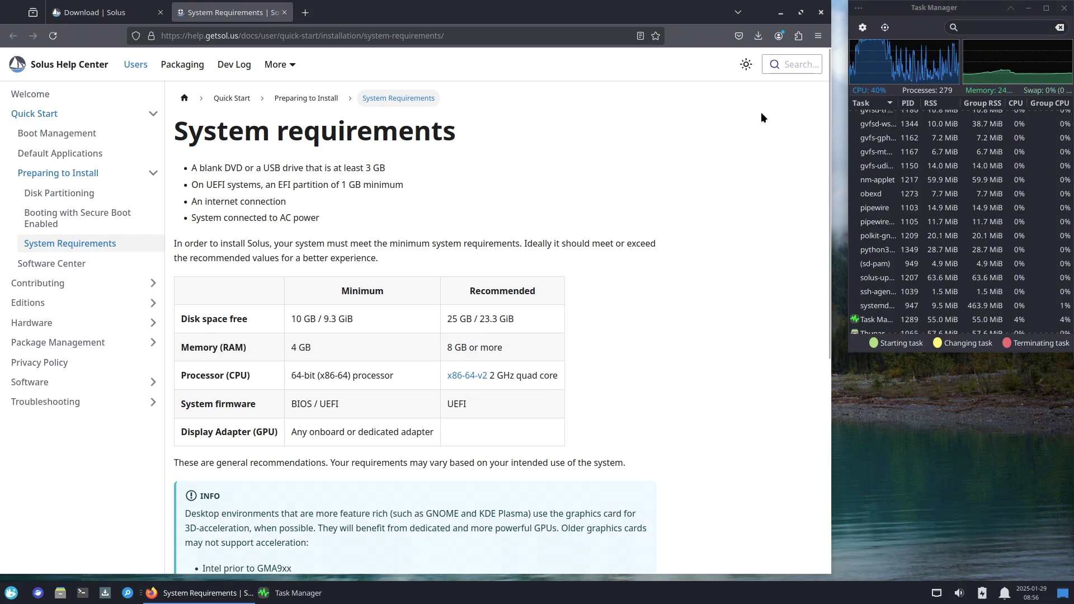
pyautogui.click(747, 64)
pyautogui.click(752, 64)
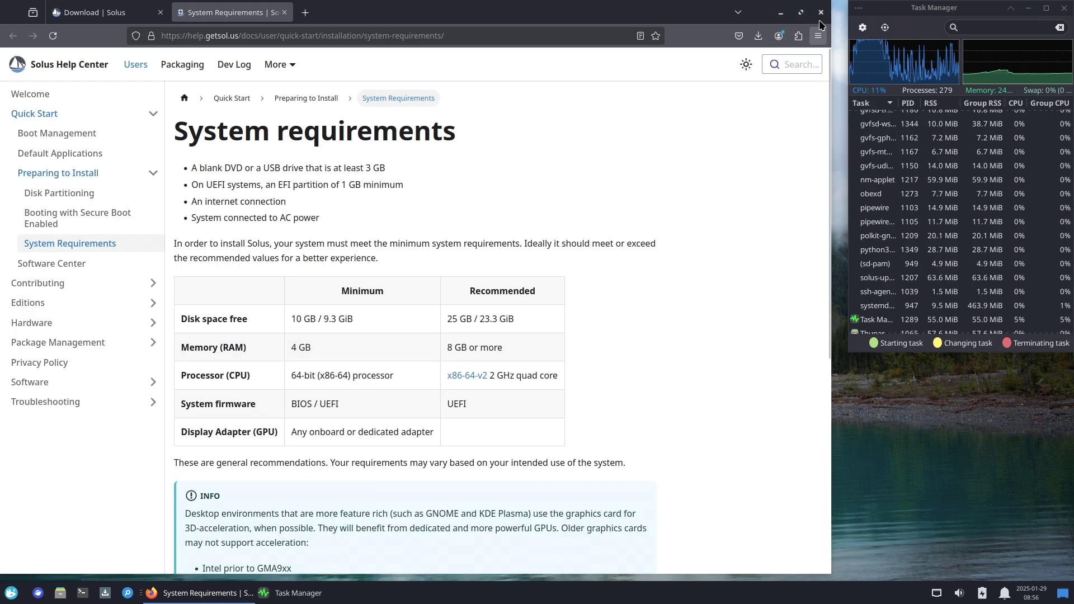
pyautogui.click(821, 12)
# Launch Appearance from Application Finder and apply the Qogir style after trying Qogir-Light.
pyautogui.click(132, 592)
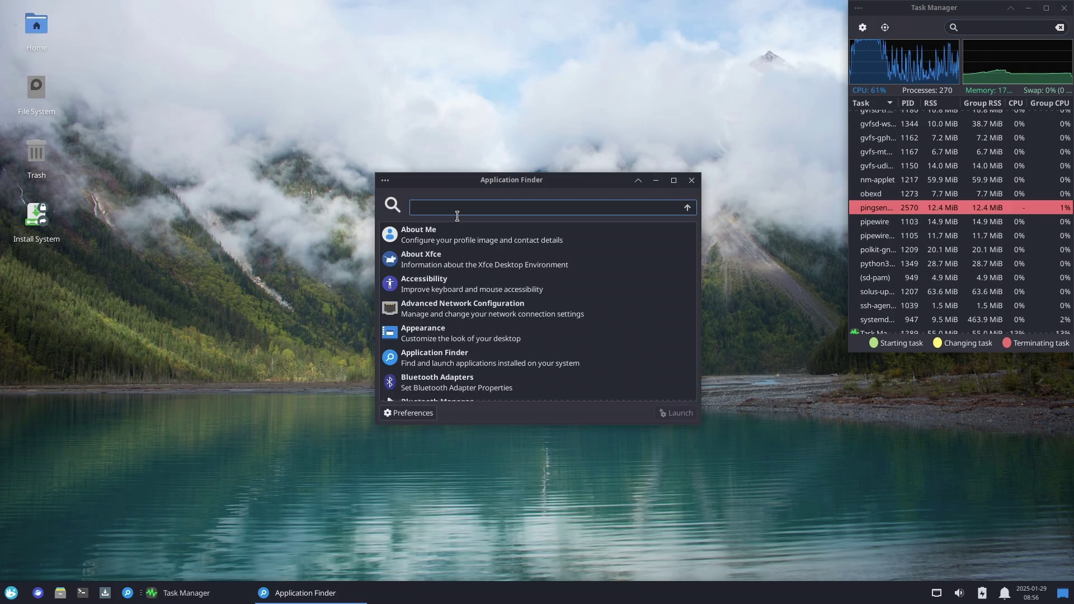
pyautogui.click(444, 337)
pyautogui.click(484, 245)
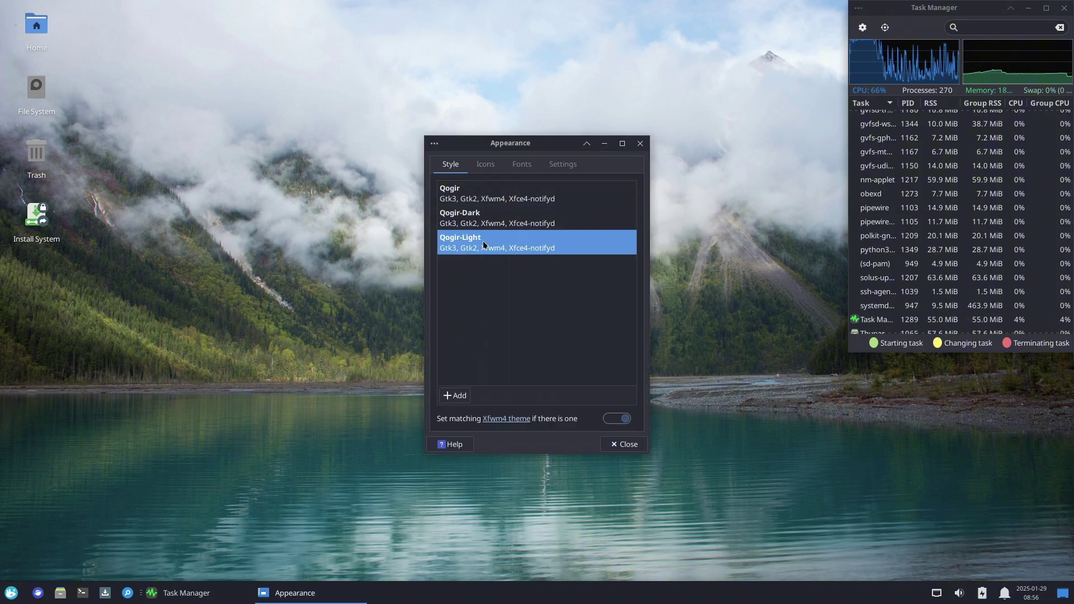
pyautogui.click(470, 190)
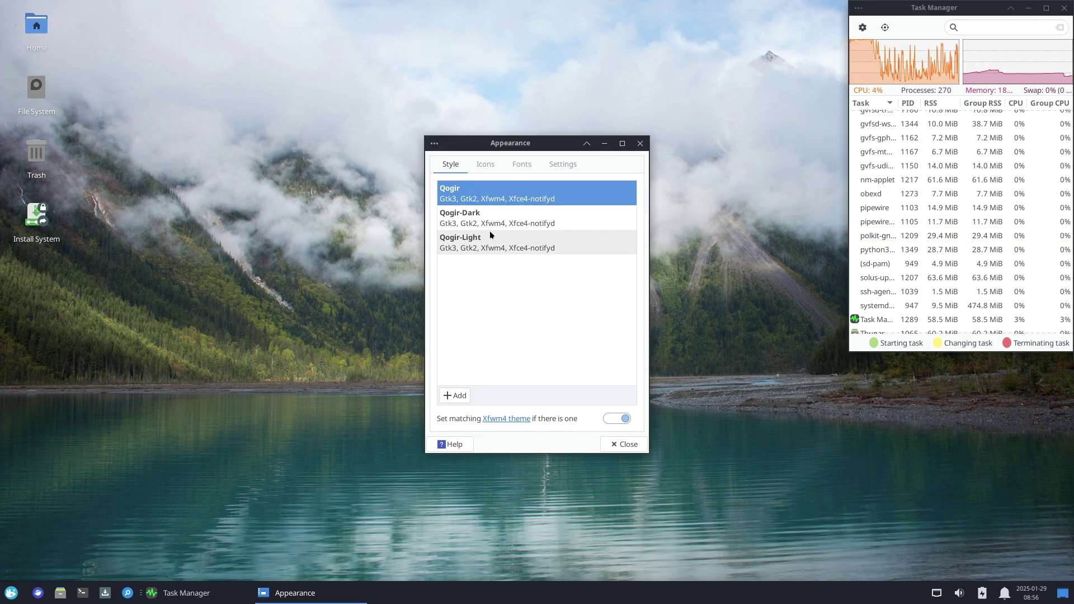
# Review the Icons, Fonts and Settings tabs, close Appearance, and toggle the panel calendar.
pyautogui.click(497, 167)
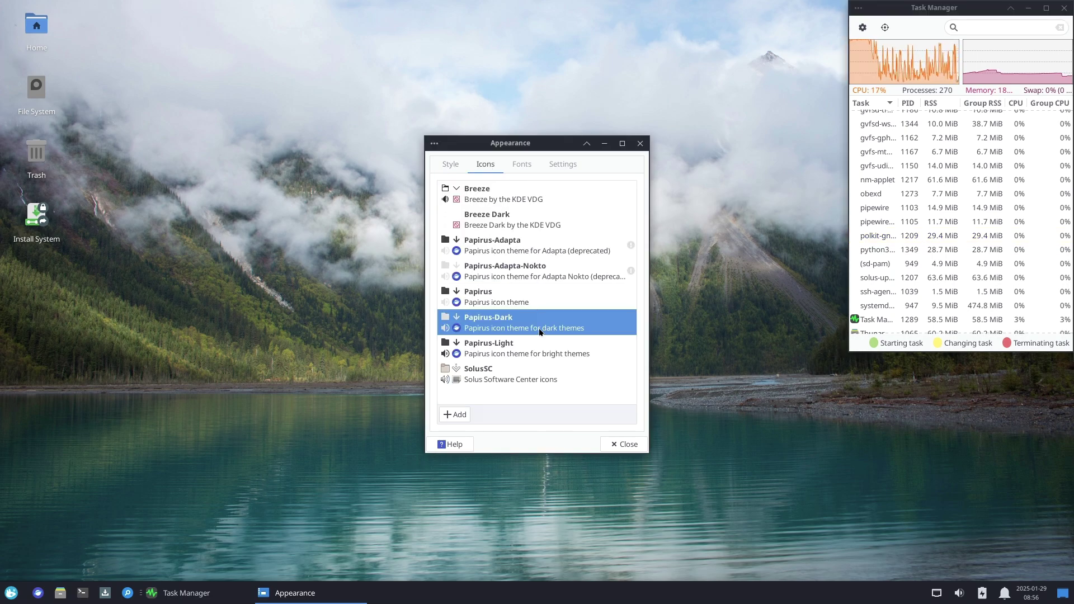
pyautogui.click(522, 165)
pyautogui.click(566, 168)
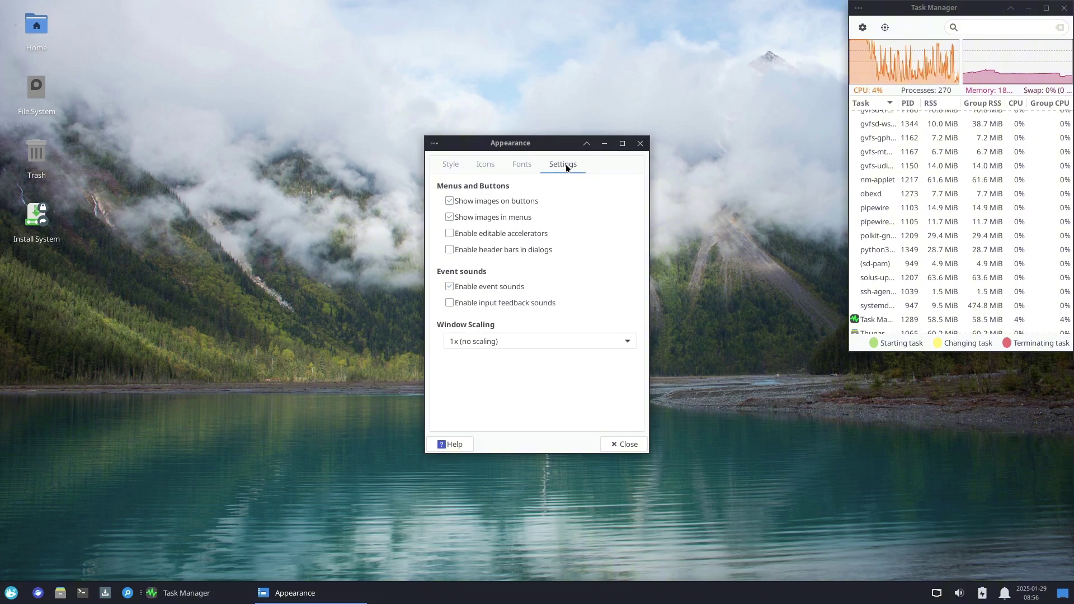
pyautogui.click(616, 447)
pyautogui.click(1031, 593)
pyautogui.click(1006, 594)
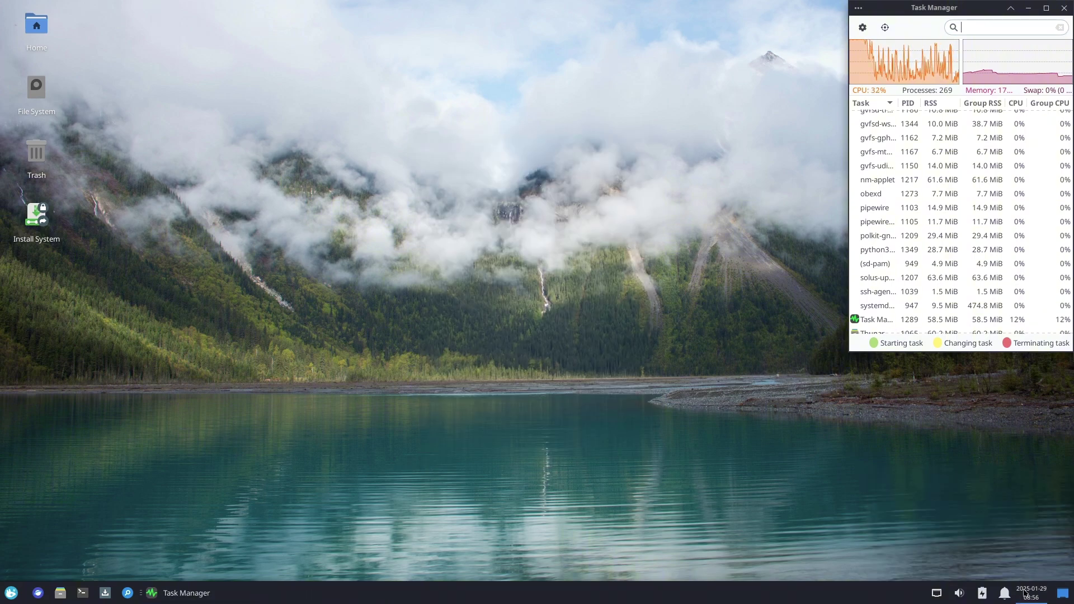
# Open Power Manager settings and the full Audio mixer from the panel tray.
pyautogui.click(1006, 593)
pyautogui.click(982, 593)
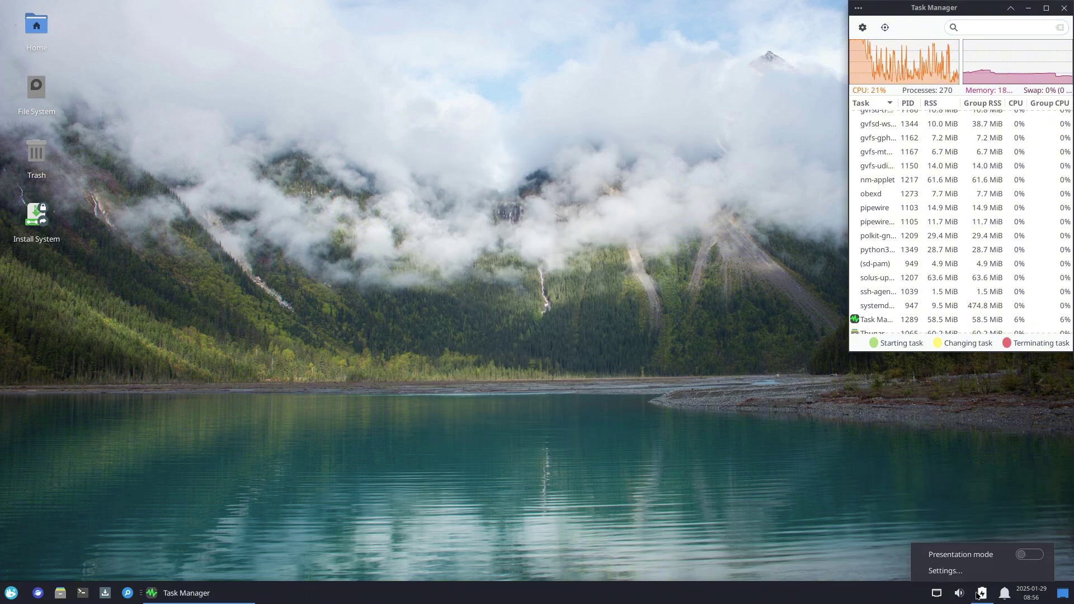
pyautogui.click(960, 571)
pyautogui.click(937, 593)
pyautogui.click(960, 593)
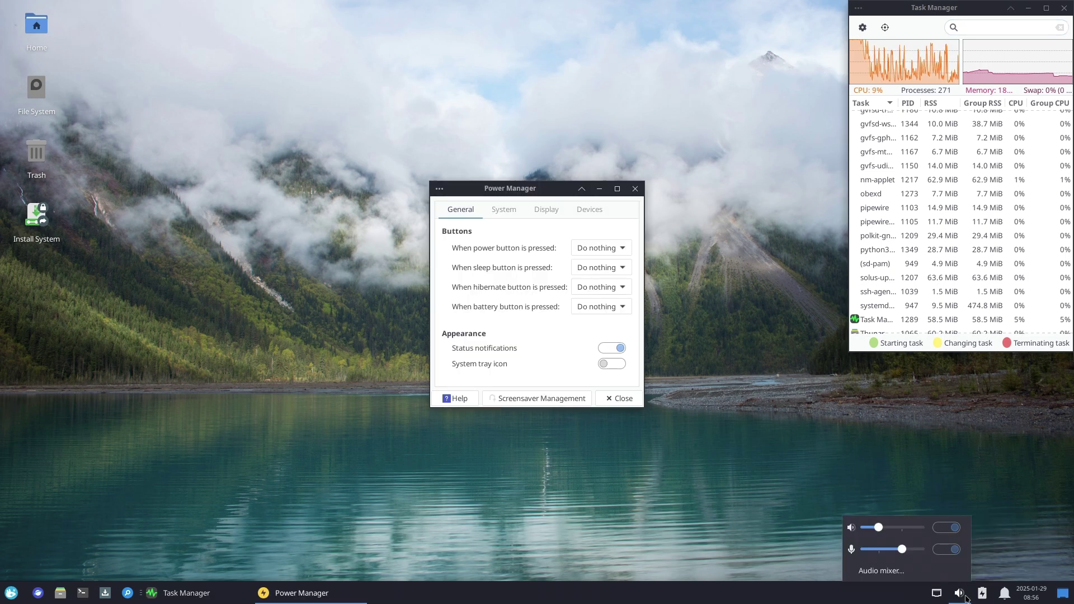
pyautogui.click(926, 573)
# Review Power Manager's System, Display and Devices pages, then close it.
pyautogui.click(510, 213)
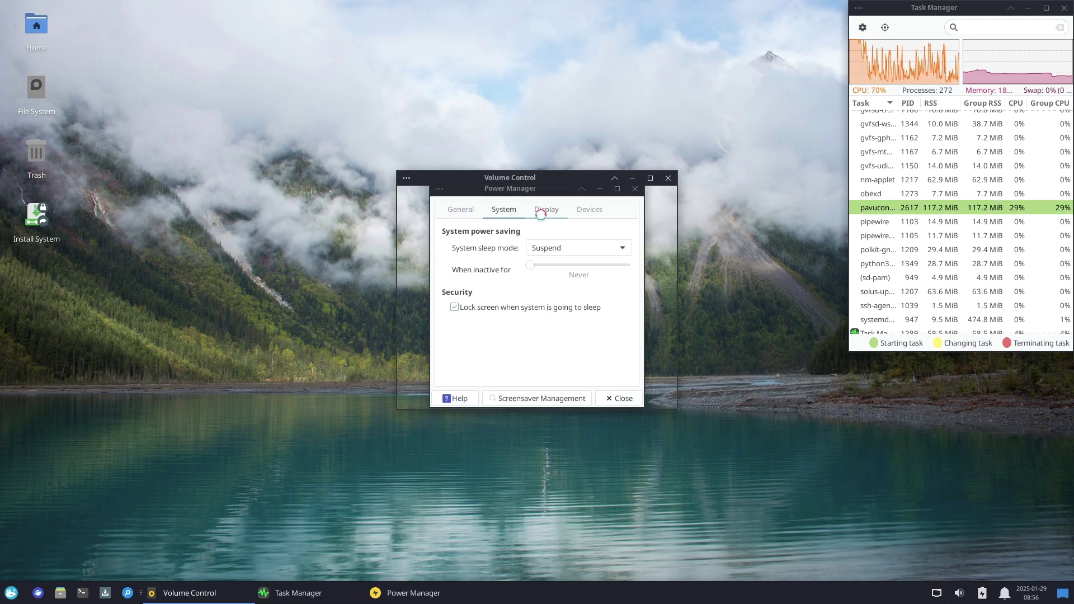
pyautogui.moveTo(559, 188); pyautogui.dragTo(676, 217)
pyautogui.click(683, 239)
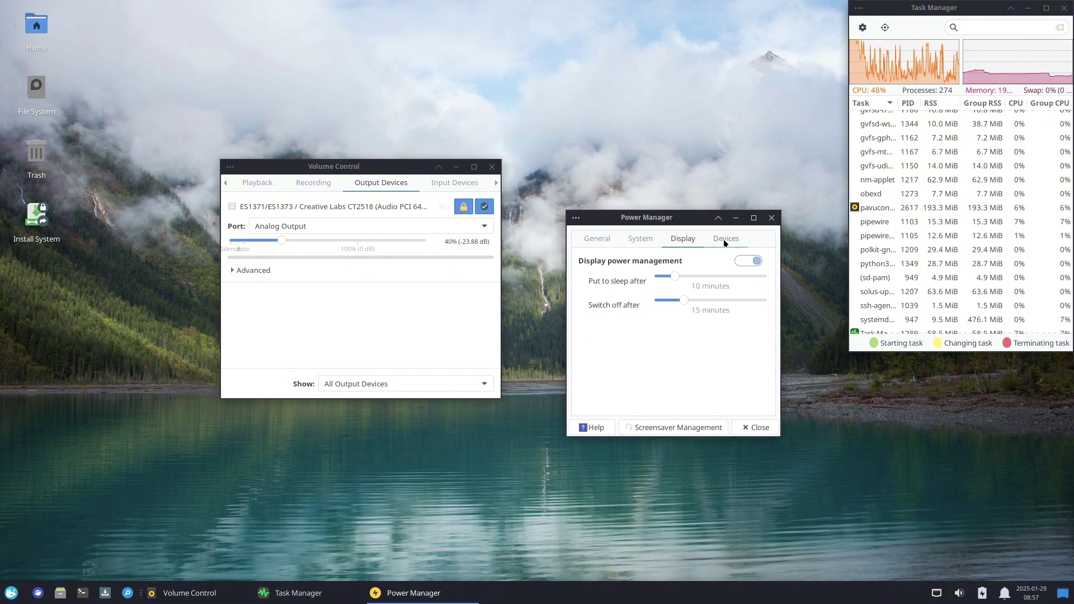
pyautogui.click(726, 238)
pyautogui.click(692, 238)
pyautogui.click(753, 428)
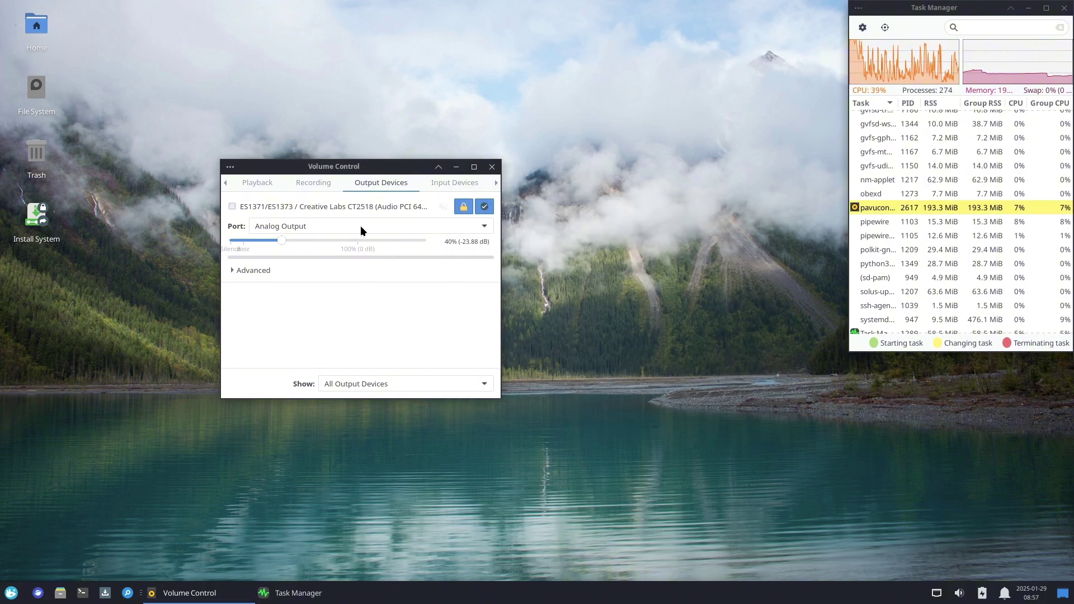
# Review Volume Control's Playback, Input Devices and Configuration tabs, close it, and open the application menu.
pyautogui.click(254, 182)
pyautogui.click(441, 184)
pyautogui.click(496, 183)
pyautogui.click(491, 166)
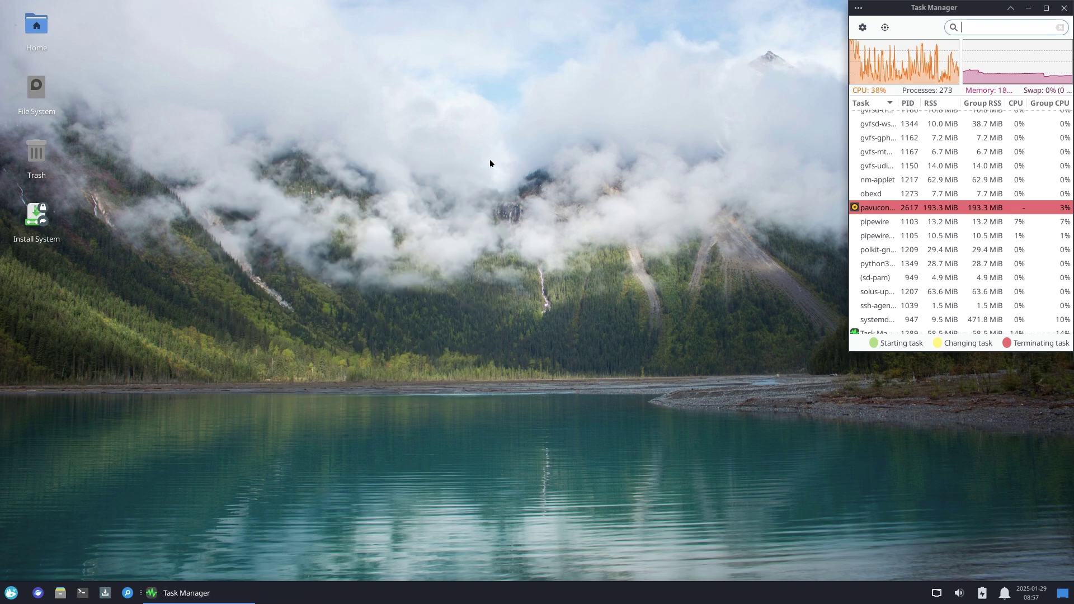
pyautogui.click(16, 592)
# Browse the System and Settings app lists in the Whisker Menu, then close the menu.
pyautogui.click(226, 510)
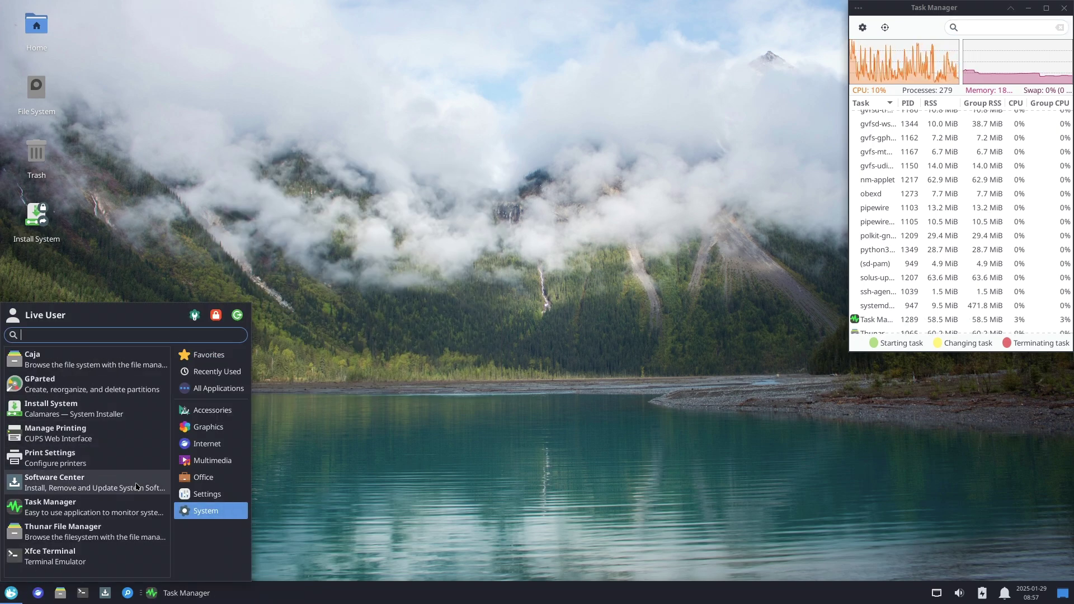
pyautogui.click(196, 495)
pyautogui.scroll(-7, 144, 497)
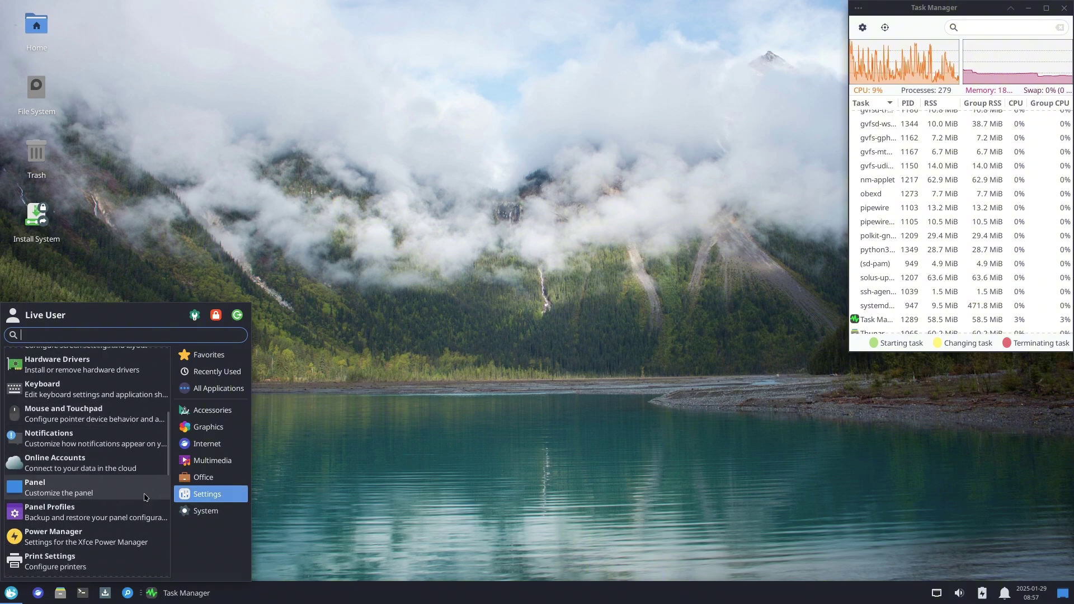
pyautogui.scroll(-5, 145, 497)
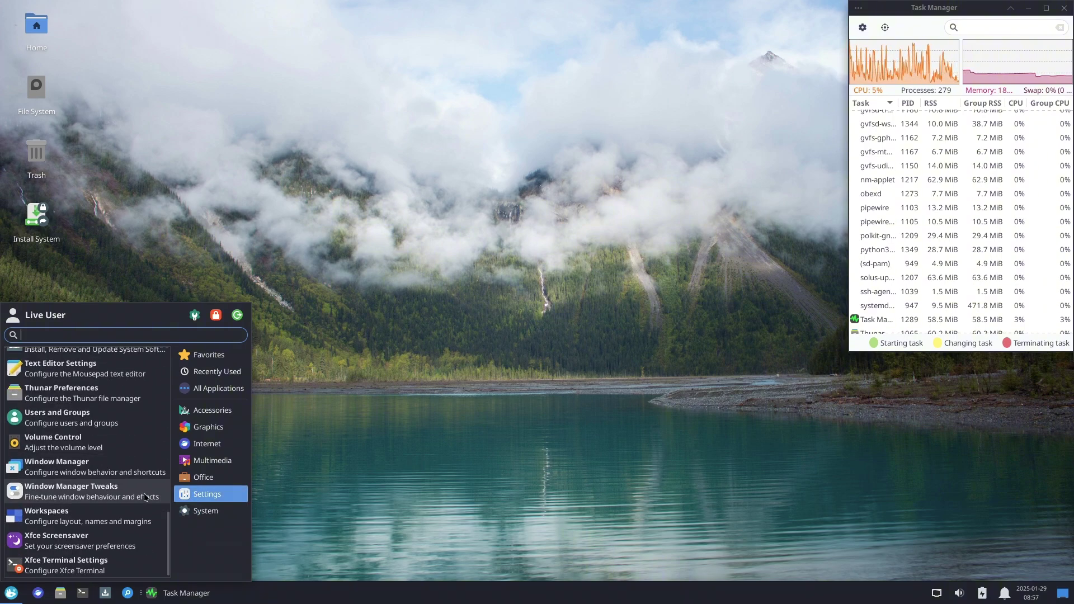
pyautogui.click(57, 226)
# Start the Install System launcher despite the warning, view Calamares info, and pass Welcome.
pyautogui.rightClick(57, 226)
pyautogui.click(57, 229)
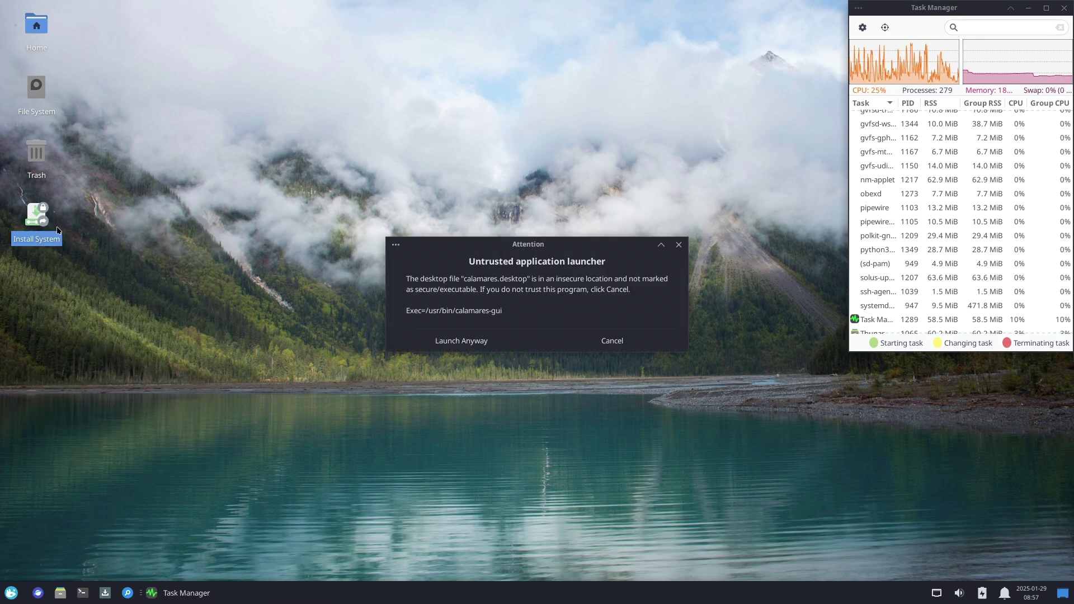
pyautogui.click(464, 348)
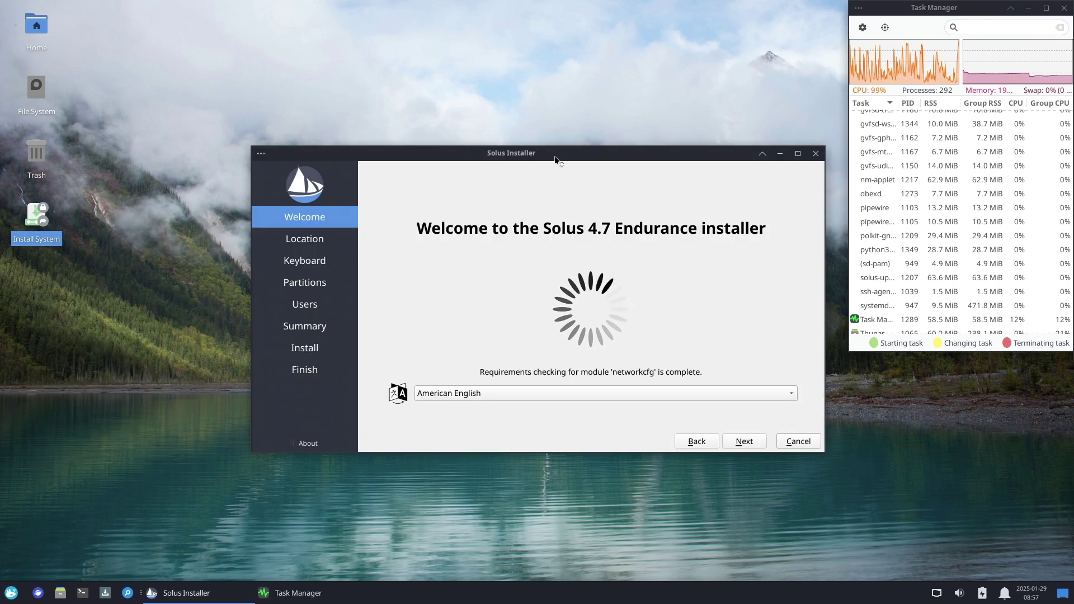
pyautogui.click(276, 441)
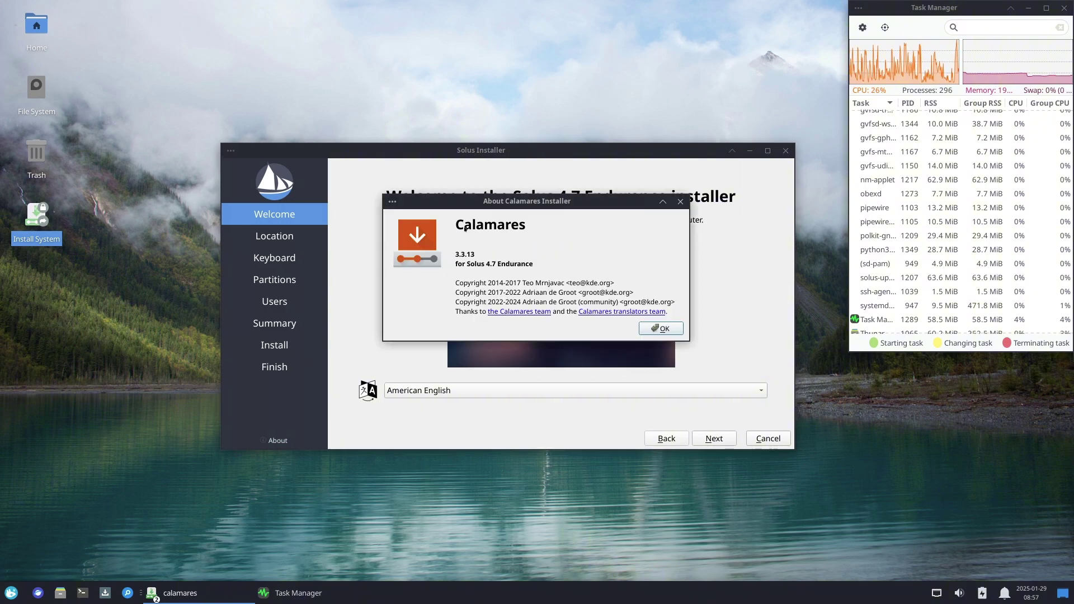
pyautogui.click(661, 328)
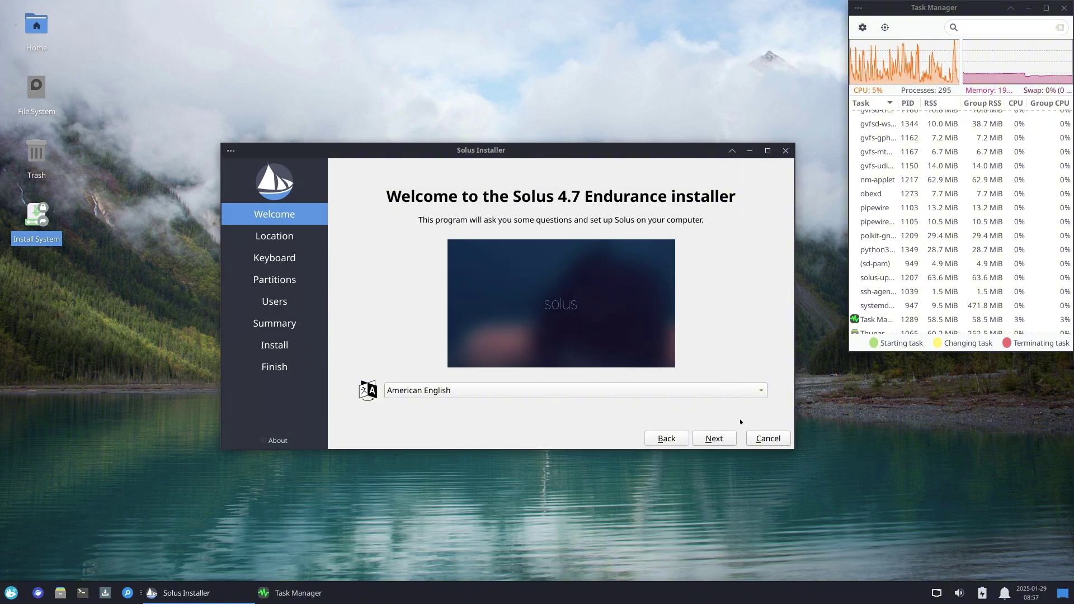
pyautogui.click(732, 441)
# Pick a time zone on the map and accept the keyboard layout.
pyautogui.click(421, 238)
pyautogui.click(440, 232)
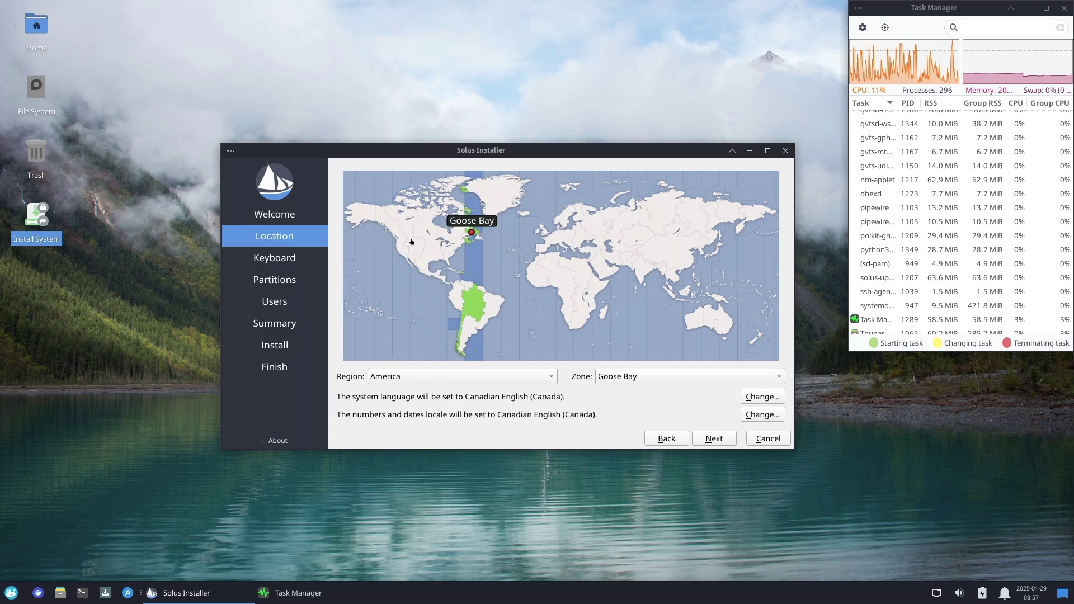
pyautogui.click(403, 233)
pyautogui.click(717, 439)
pyautogui.click(718, 441)
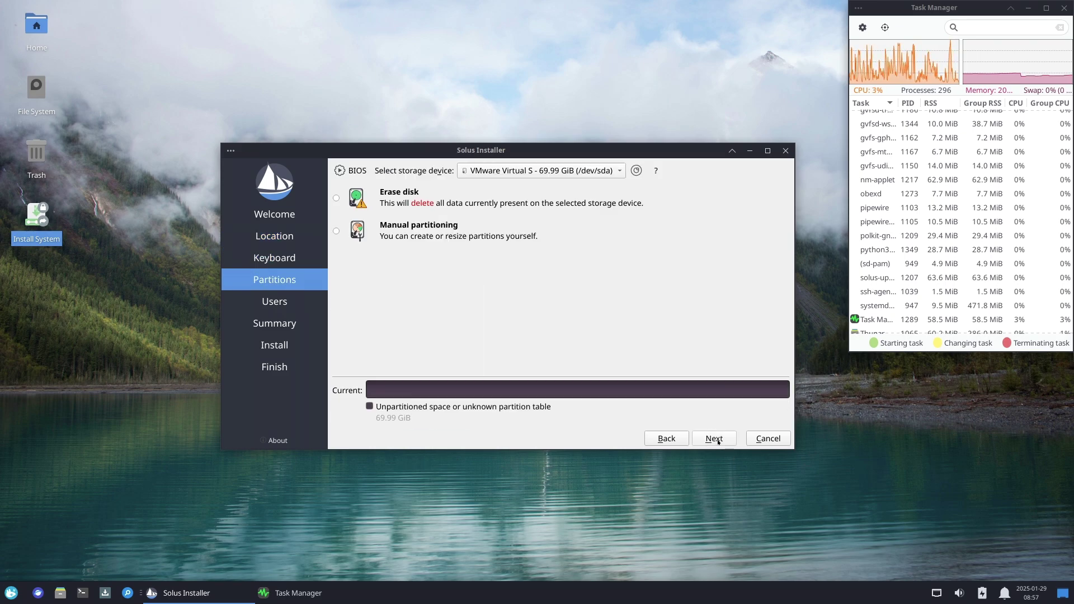
# Choose Erase disk, maximize the installer, advance to Users, and request cancellation.
pyautogui.click(336, 198)
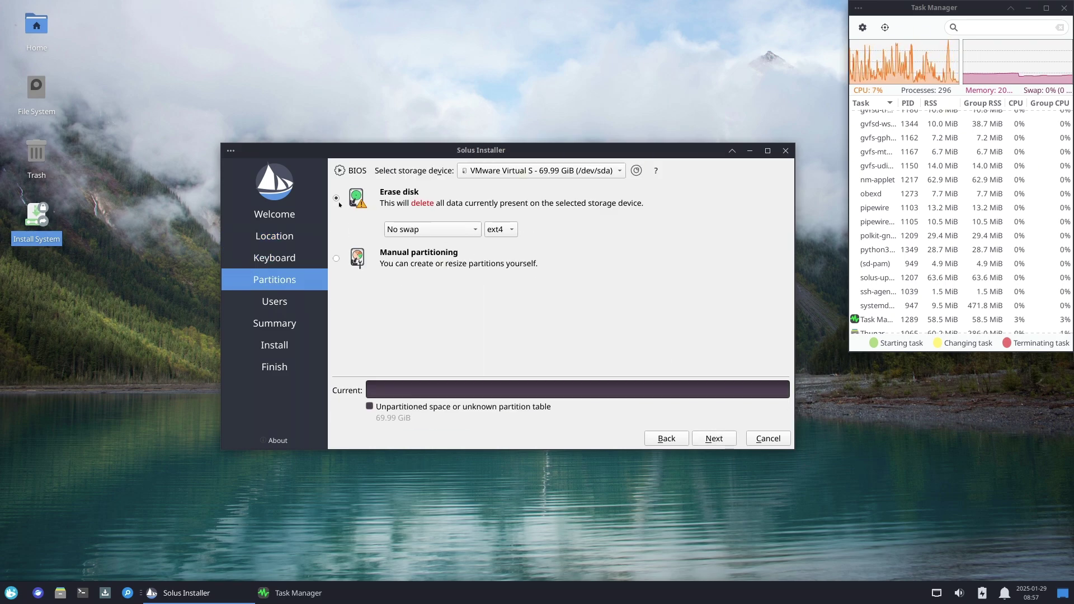
pyautogui.click(768, 151)
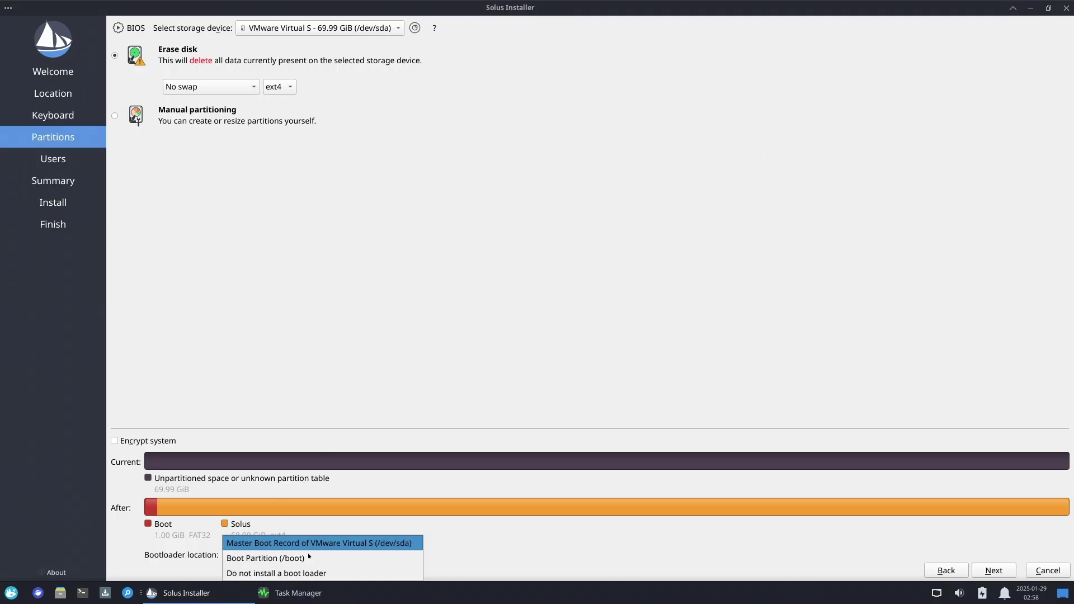
pyautogui.click(1002, 576)
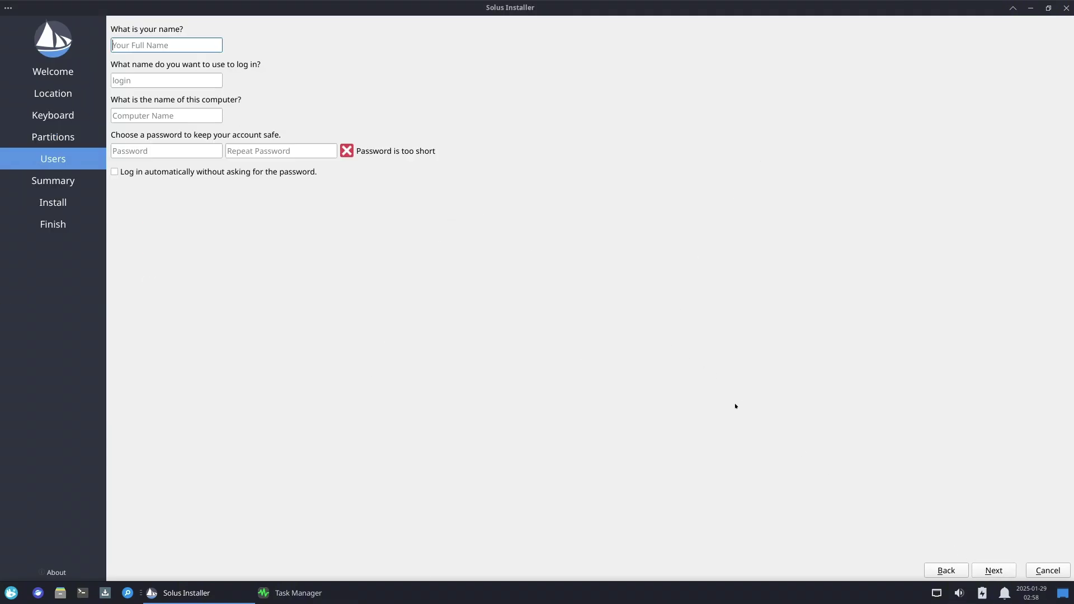
pyautogui.click(1047, 569)
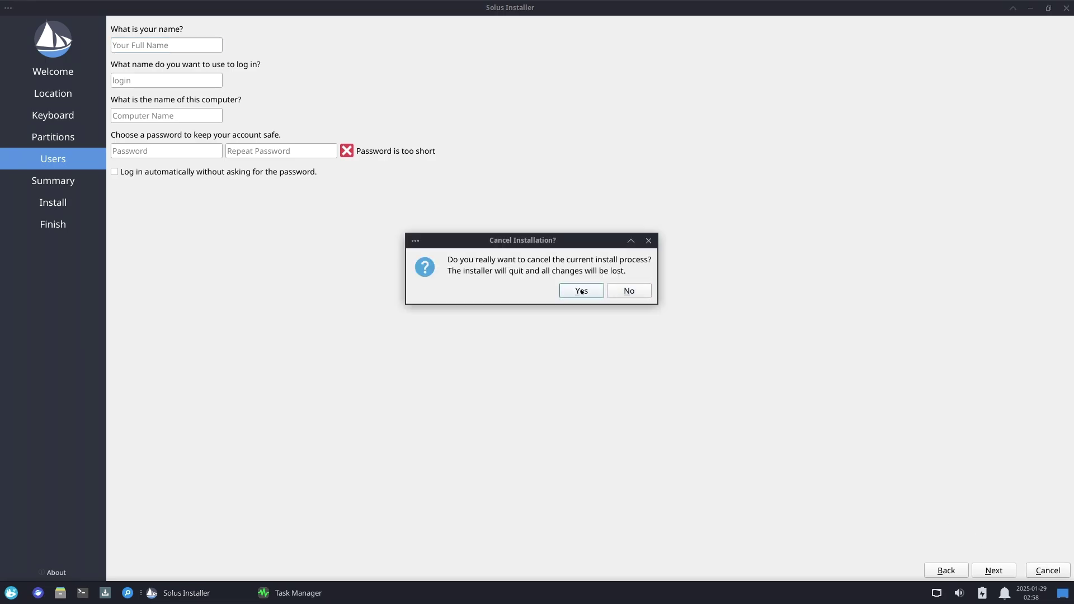
# Quit the installer and launch Session and Startup from the All Applications list.
pyautogui.click(571, 293)
pyautogui.click(13, 591)
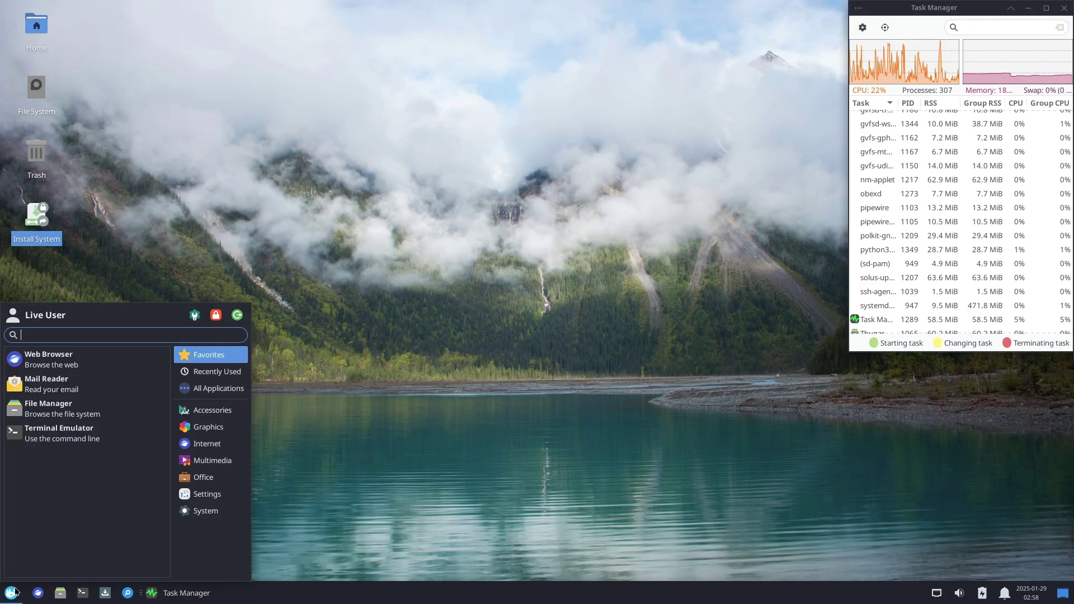
pyautogui.click(203, 394)
pyautogui.scroll(-6, 89, 459)
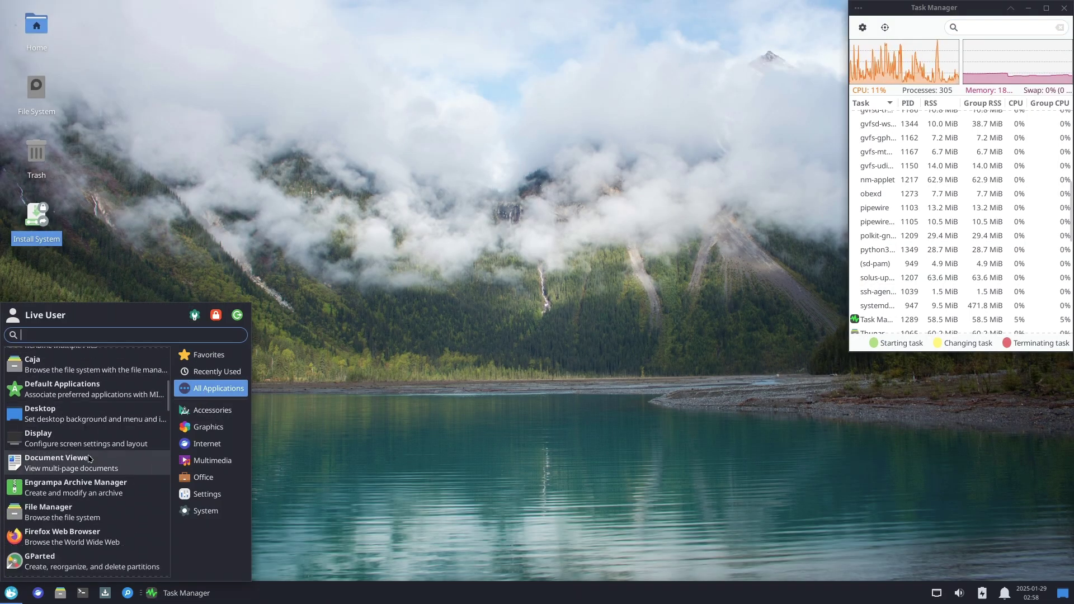
pyautogui.scroll(-2, 89, 459)
pyautogui.scroll(-12, 90, 457)
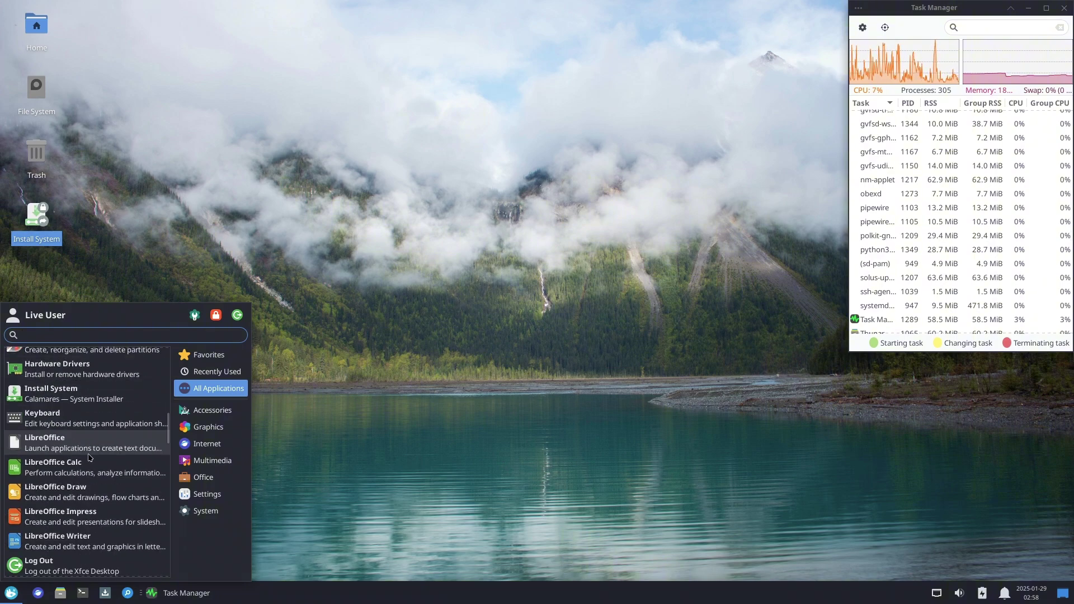
pyautogui.scroll(-4, 90, 458)
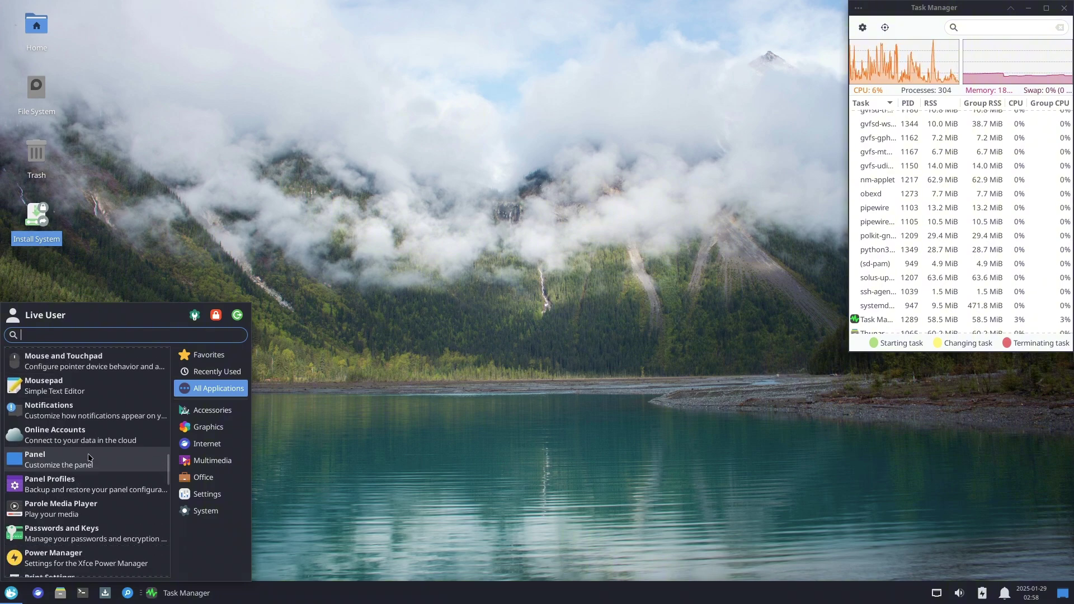
pyautogui.scroll(-11, 89, 457)
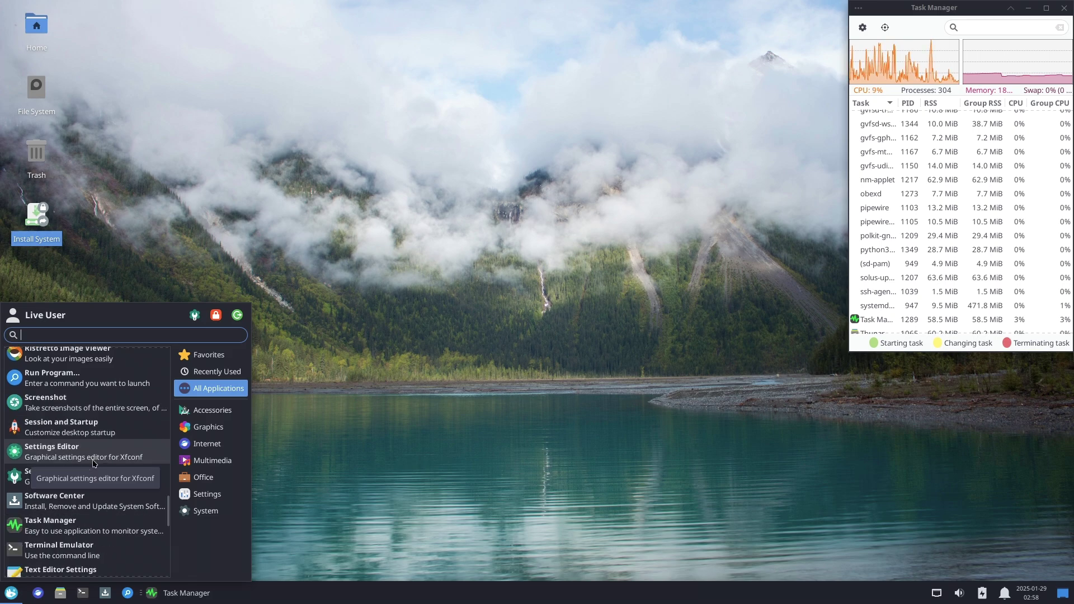
pyautogui.click(61, 427)
# Review the Autostart, Current Session and Advanced tabs, then close Session and Startup.
pyautogui.click(498, 176)
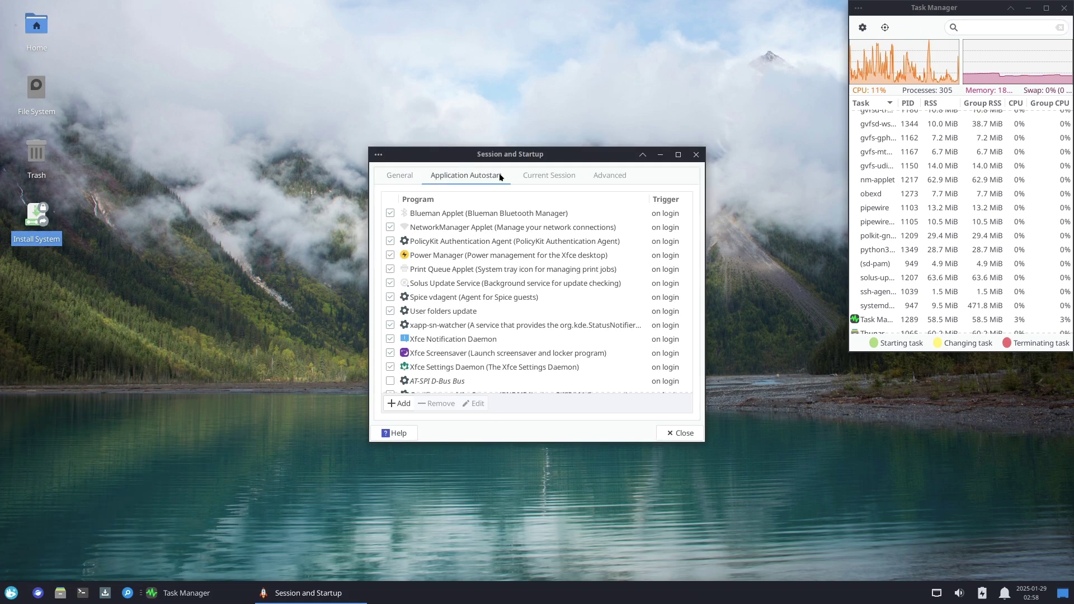
pyautogui.click(546, 175)
pyautogui.click(625, 176)
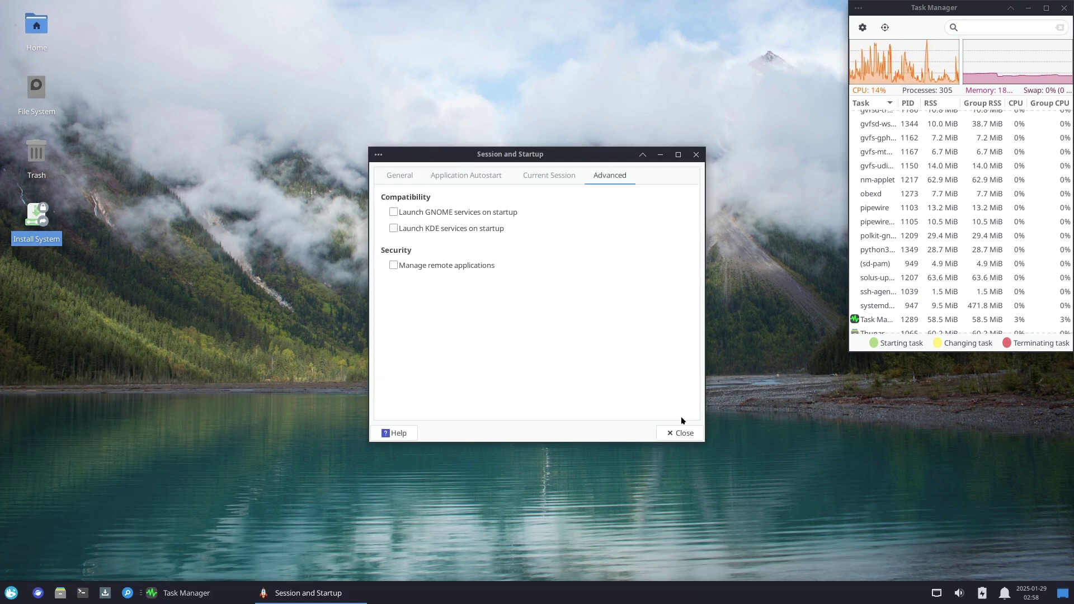
pyautogui.click(680, 434)
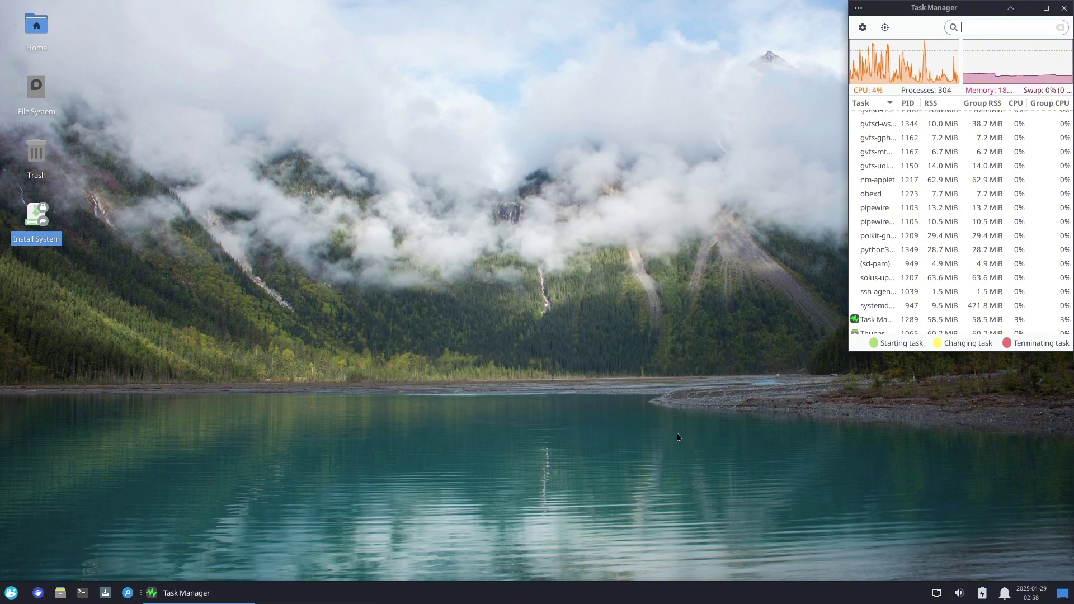
pyautogui.click(1052, 13)
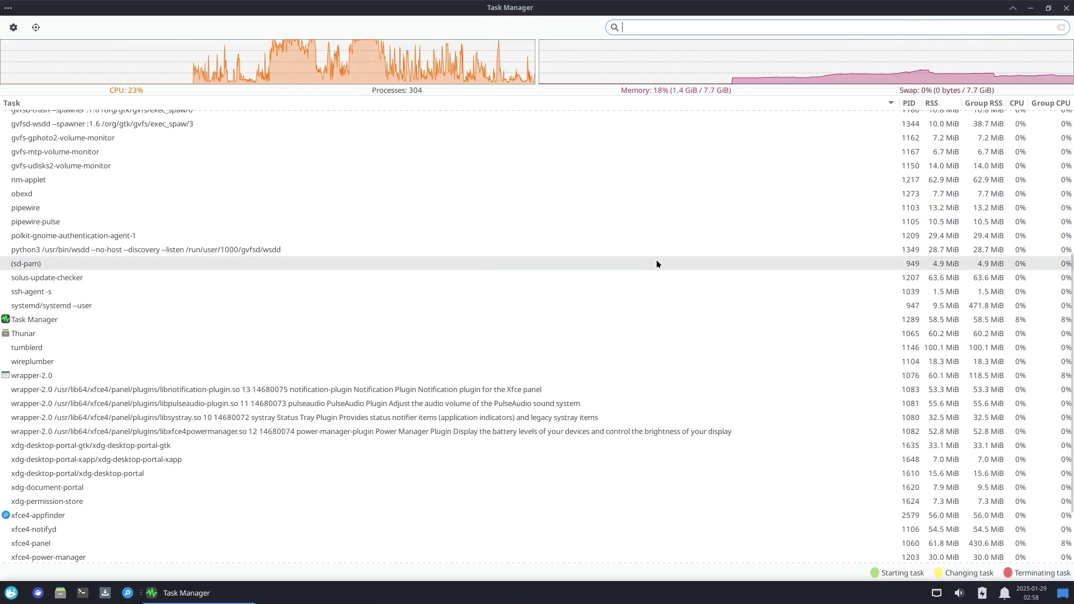
pyautogui.scroll(-2, 595, 349)
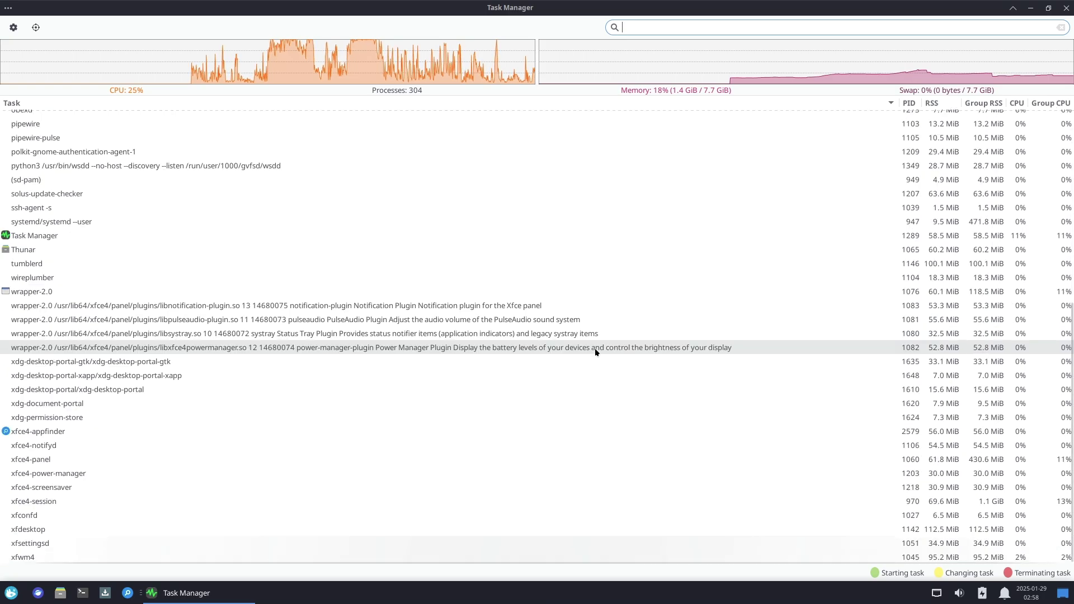
pyautogui.scroll(6, 595, 355)
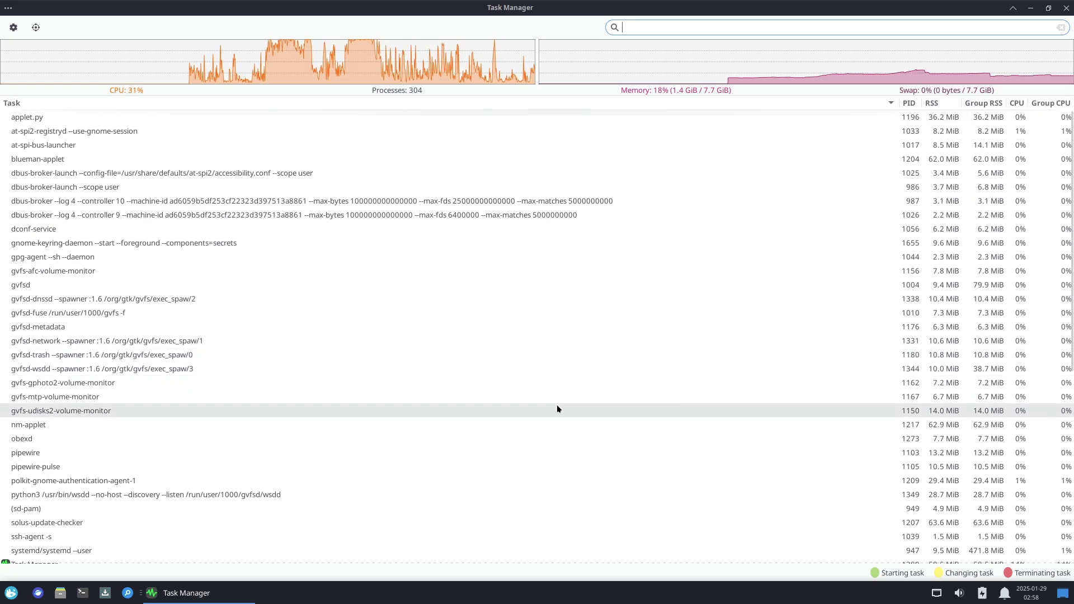
pyautogui.click(14, 28)
pyautogui.click(535, 420)
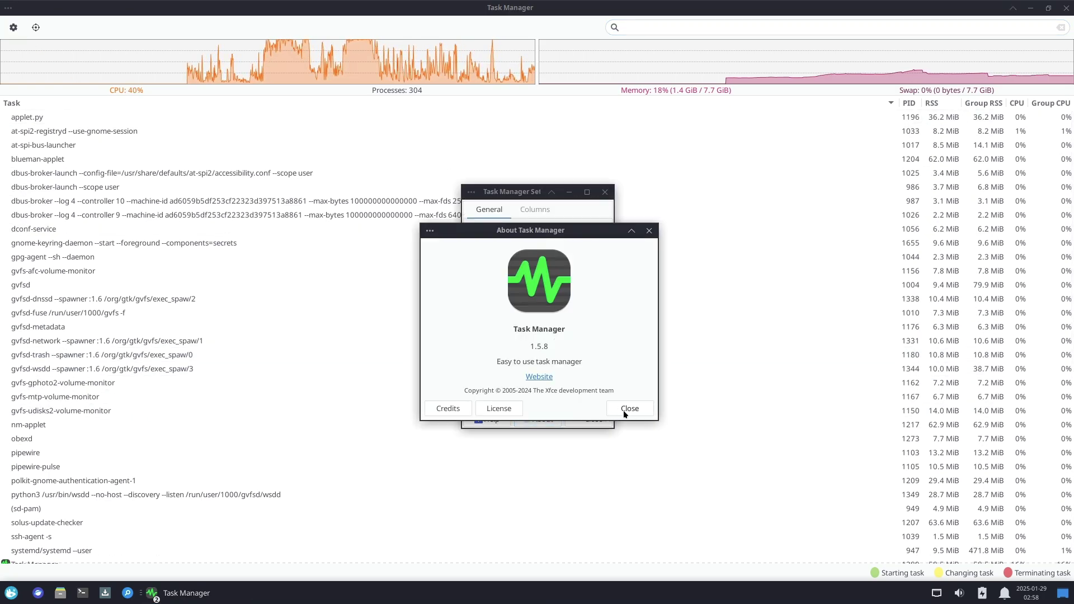
pyautogui.click(628, 407)
pyautogui.click(588, 419)
pyautogui.click(1049, 8)
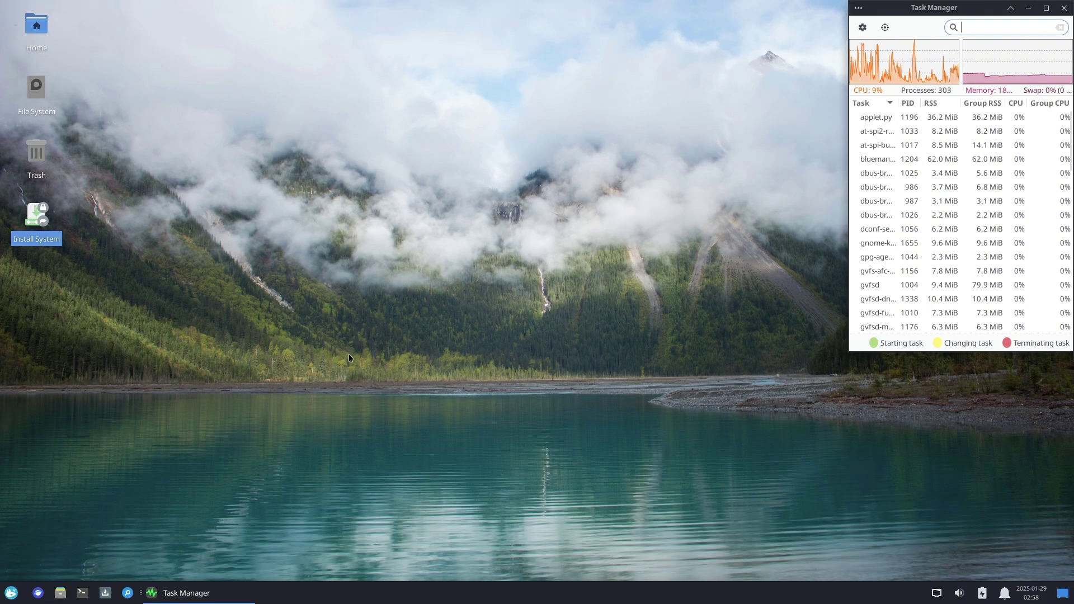
# Launch the Notifications settings from the menu's Settings category.
pyautogui.click(11, 593)
pyautogui.click(210, 511)
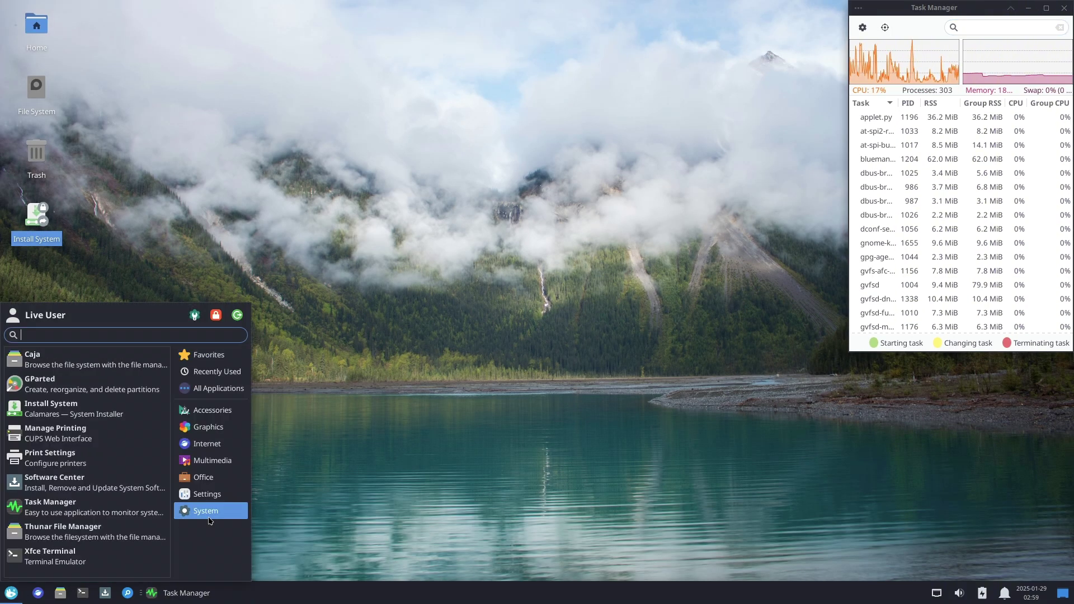
pyautogui.click(207, 494)
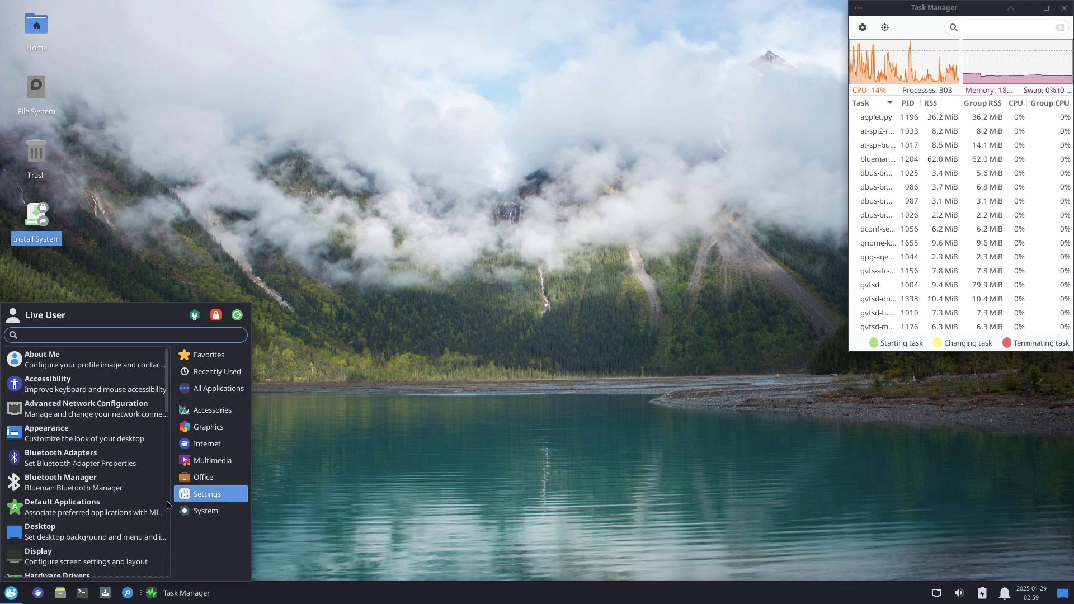
pyautogui.scroll(-8, 110, 463)
pyautogui.scroll(4, 111, 464)
pyautogui.click(111, 467)
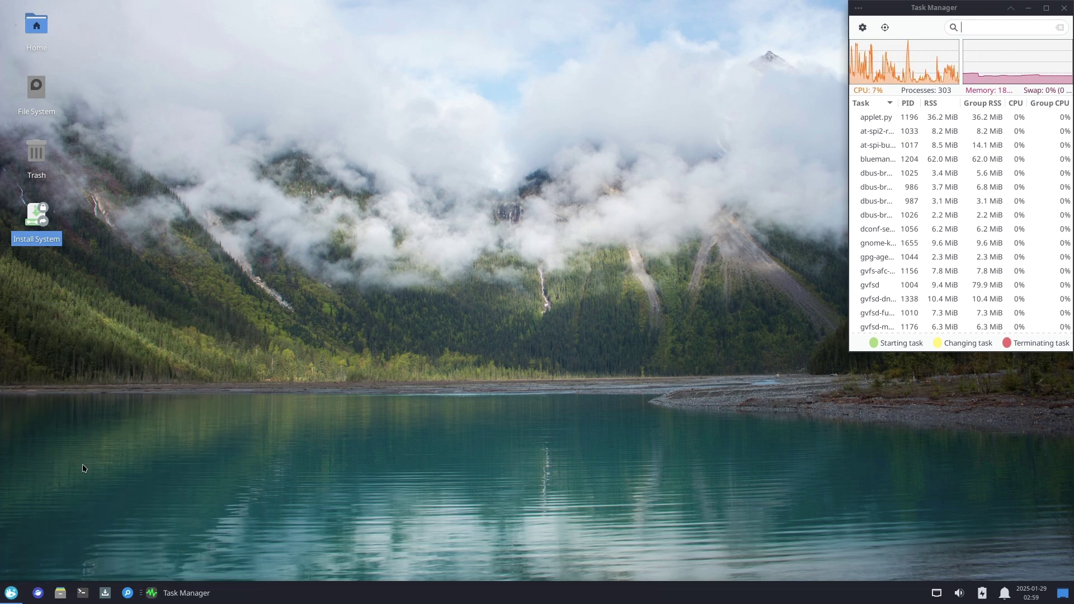
# Review the Appearance, Applications and Log tabs, close Notifications and Task Manager, and reopen the menu.
pyautogui.click(508, 160)
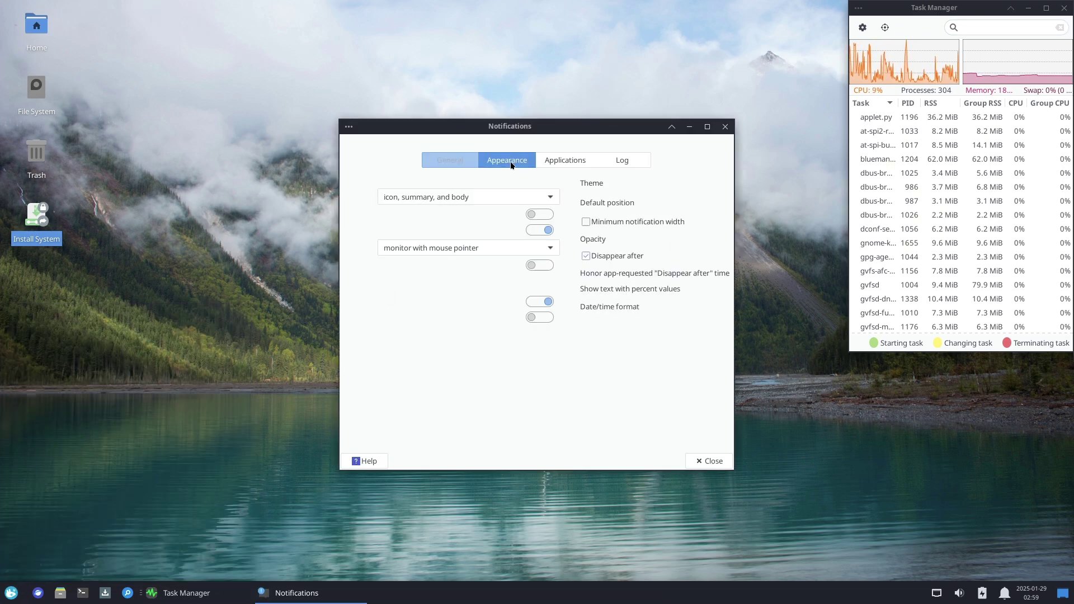
pyautogui.click(547, 161)
pyautogui.click(607, 162)
pyautogui.click(707, 460)
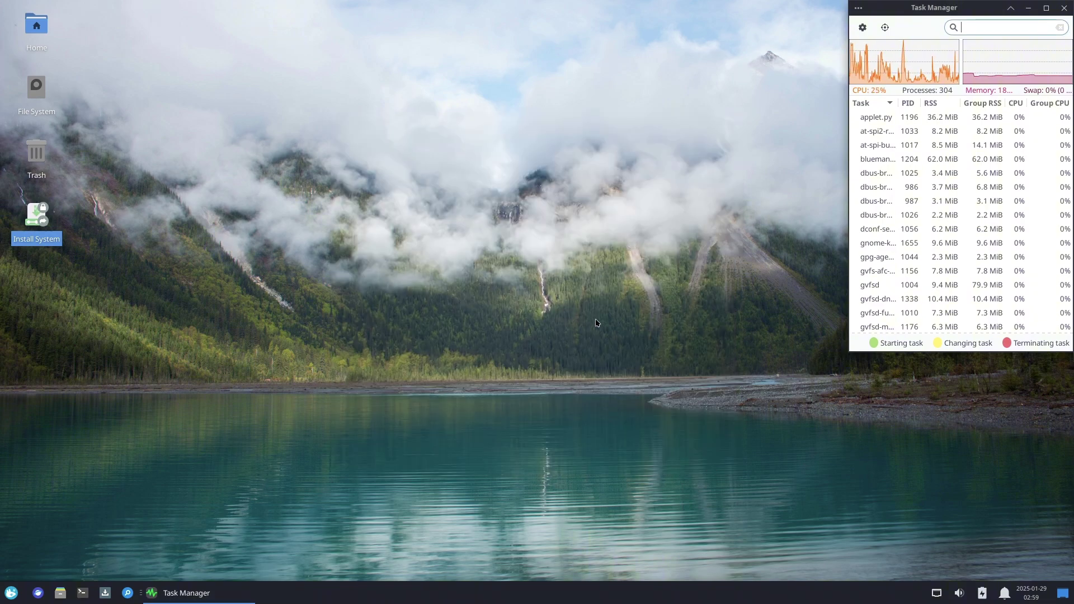
pyautogui.click(1061, 12)
pyautogui.click(12, 593)
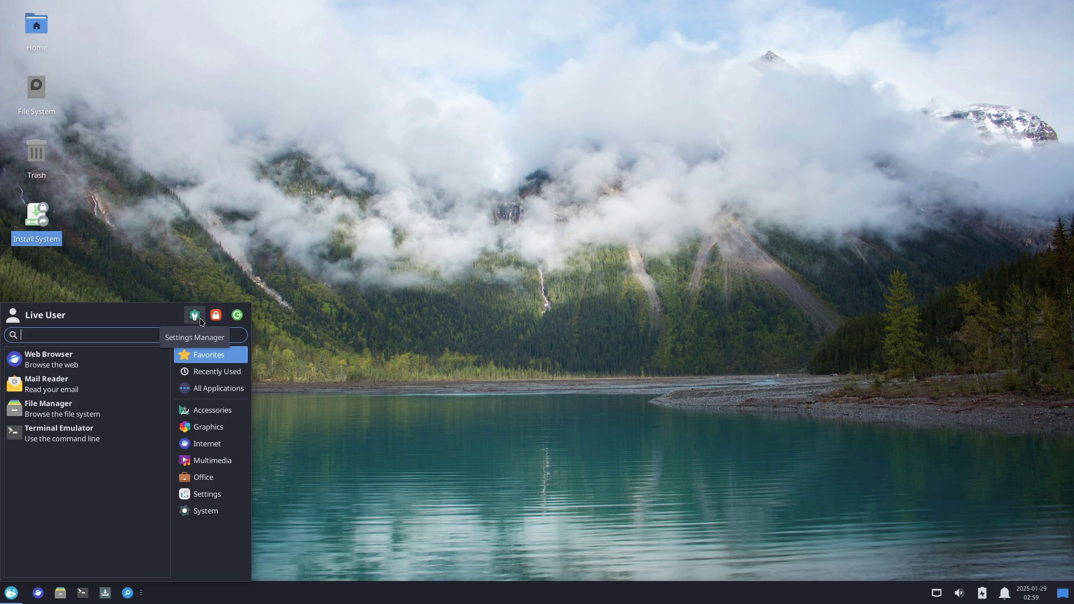
# Open Settings Manager and look over Window Manager Tweaks' focus options, then return to All Settings.
pyautogui.click(195, 316)
pyautogui.click(515, 311)
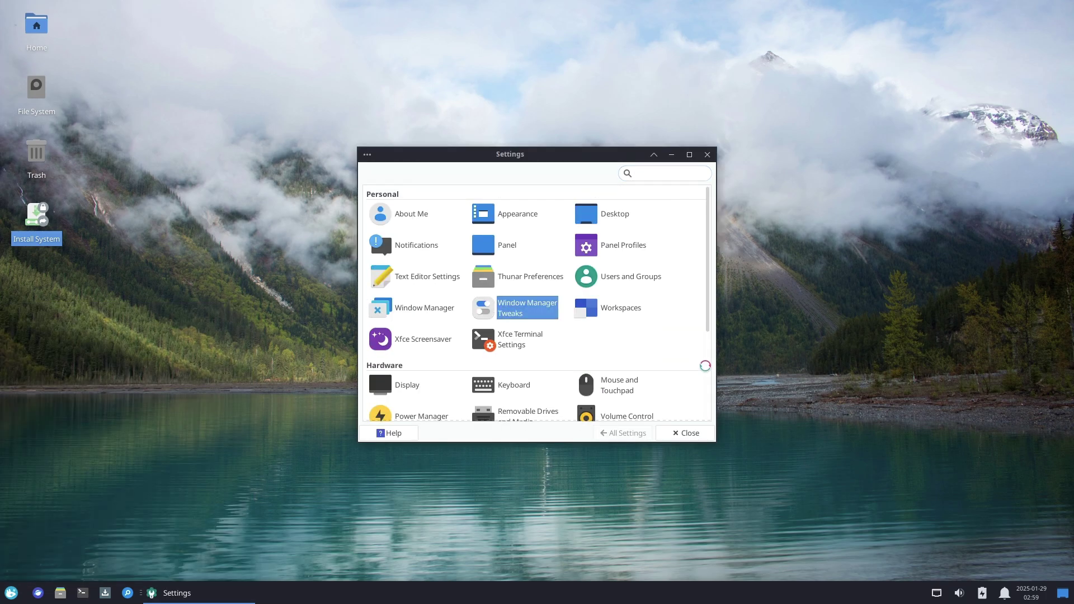
pyautogui.click(445, 181)
pyautogui.scroll(-4, 455, 184)
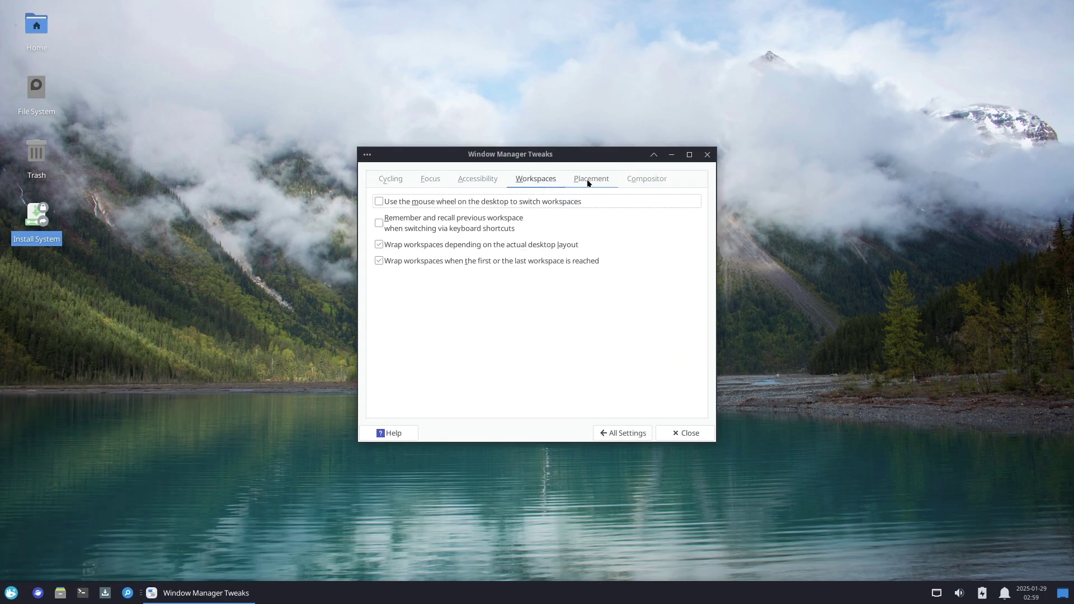
pyautogui.click(622, 433)
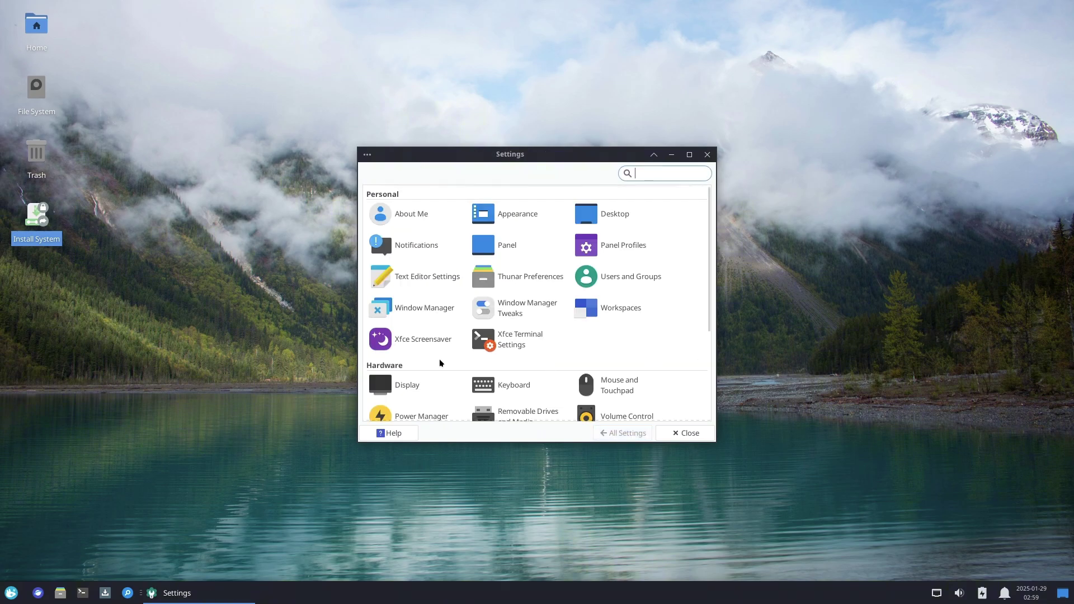
# View About Xfce, then show Mouse and Touchpad's Breeze cursor theme at size 16.
pyautogui.scroll(-5, 438, 358)
pyautogui.scroll(2, 559, 384)
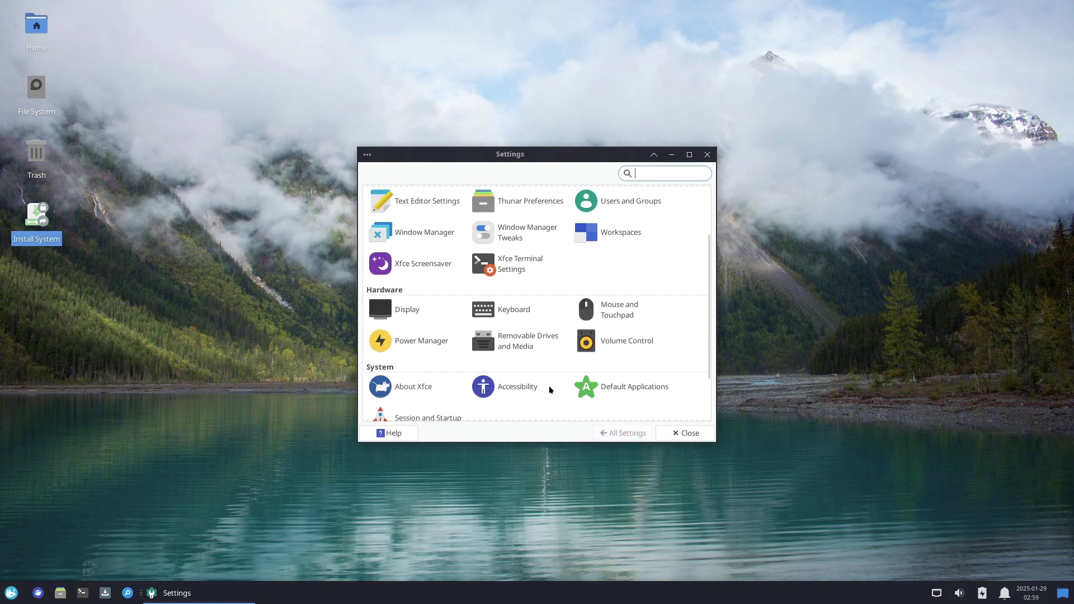
pyautogui.click(402, 385)
pyautogui.click(674, 455)
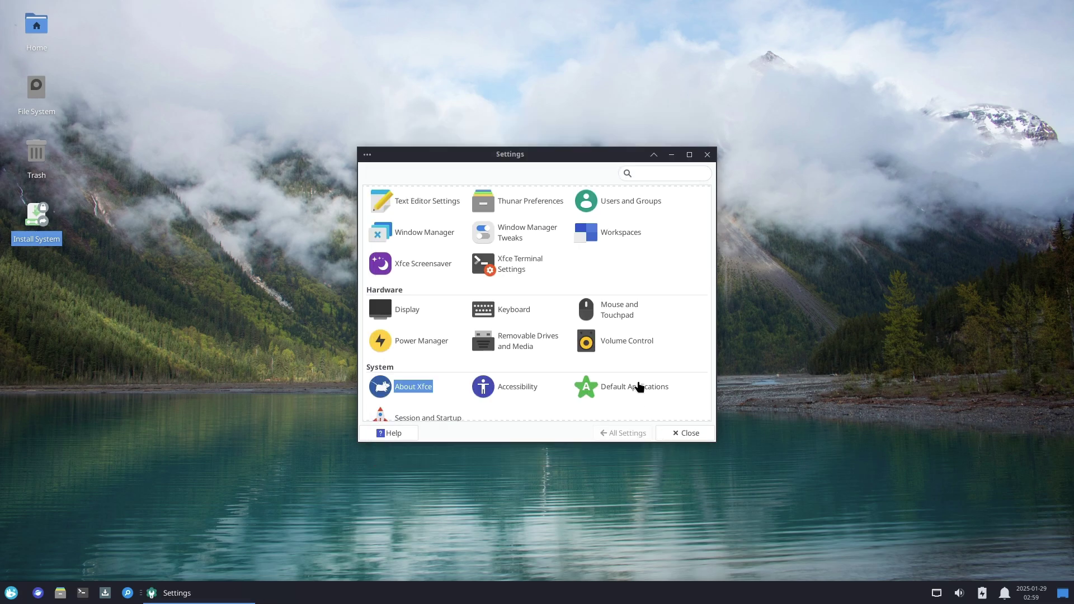
pyautogui.click(625, 322)
pyautogui.click(436, 177)
pyautogui.click(485, 179)
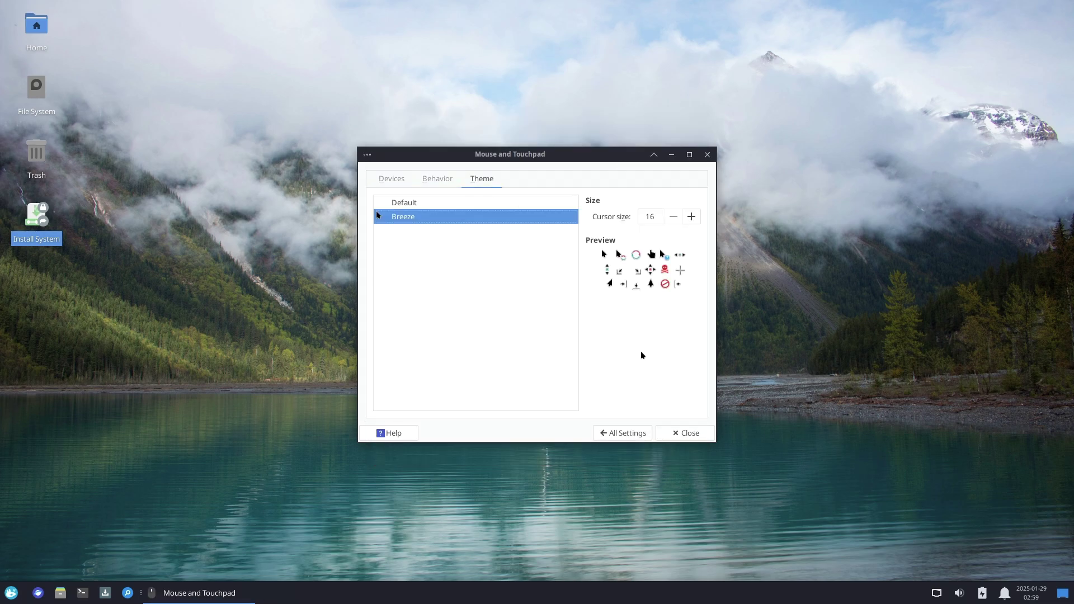